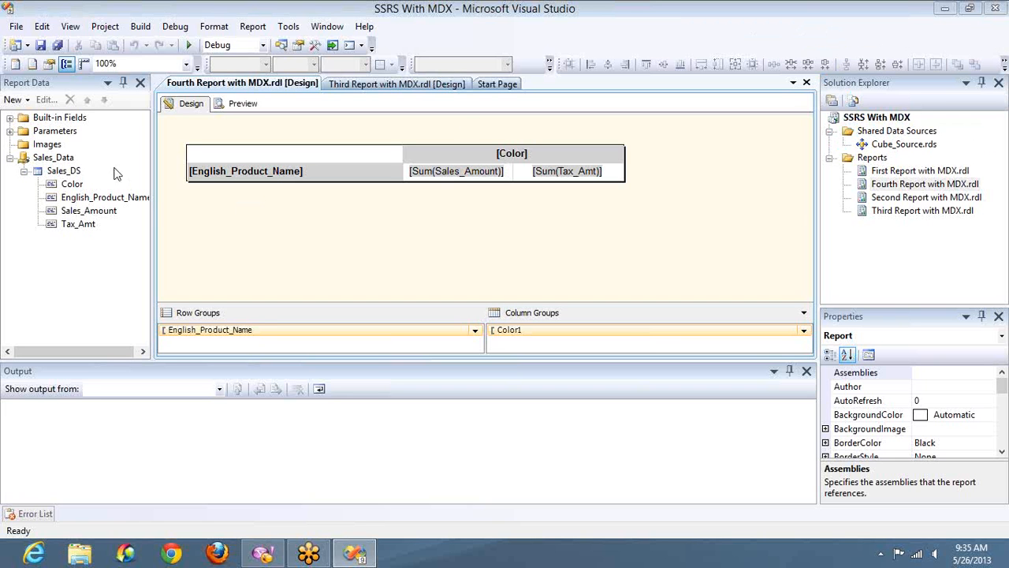
Open the Sales_DS dataset properties to examine its MDX query, then close the dialog.
{"action": "left_click", "coordinate": [71, 171]}
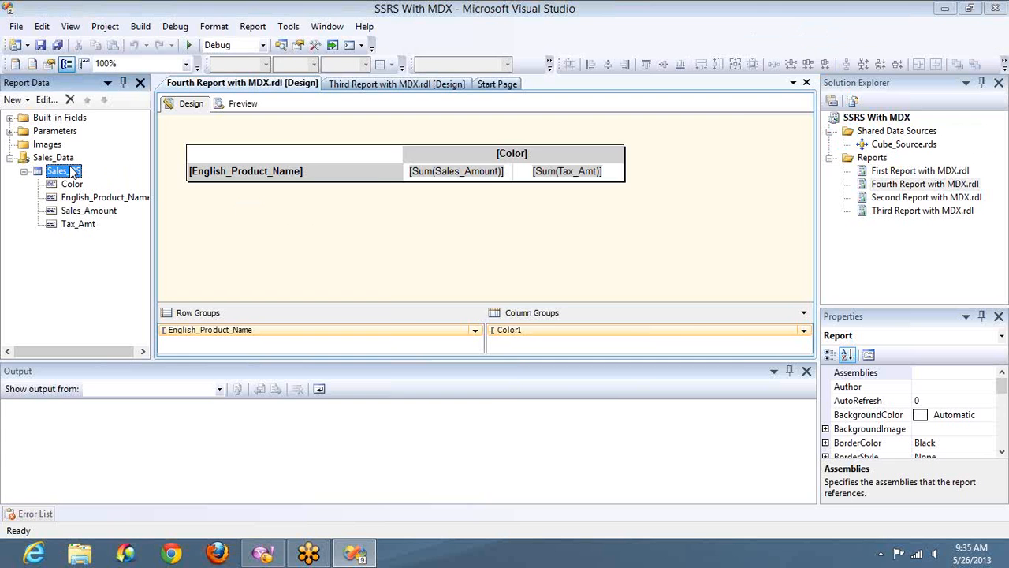
{"action": "double_click", "coordinate": [71, 171]}
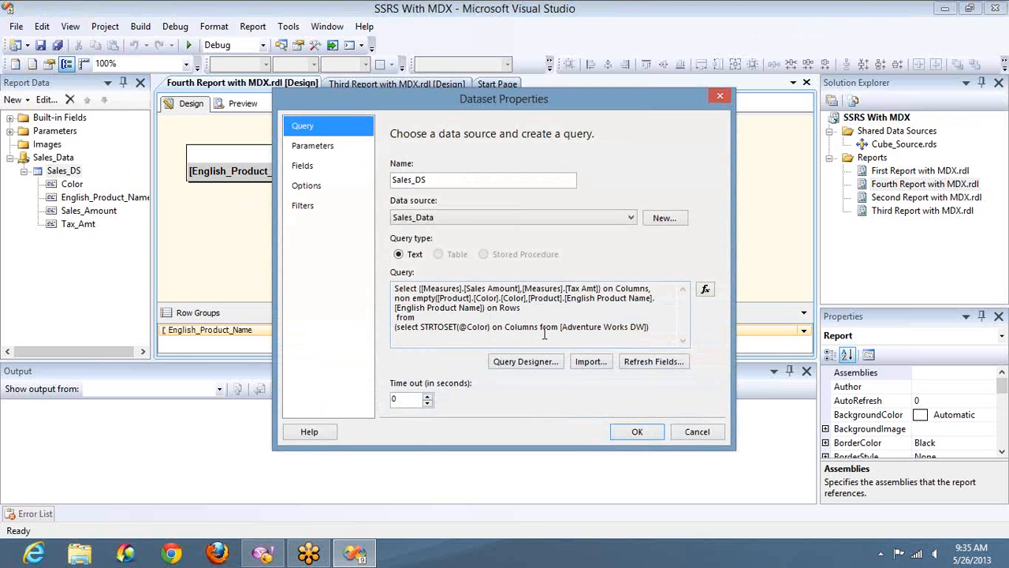
{"action": "double_click", "coordinate": [446, 326]}
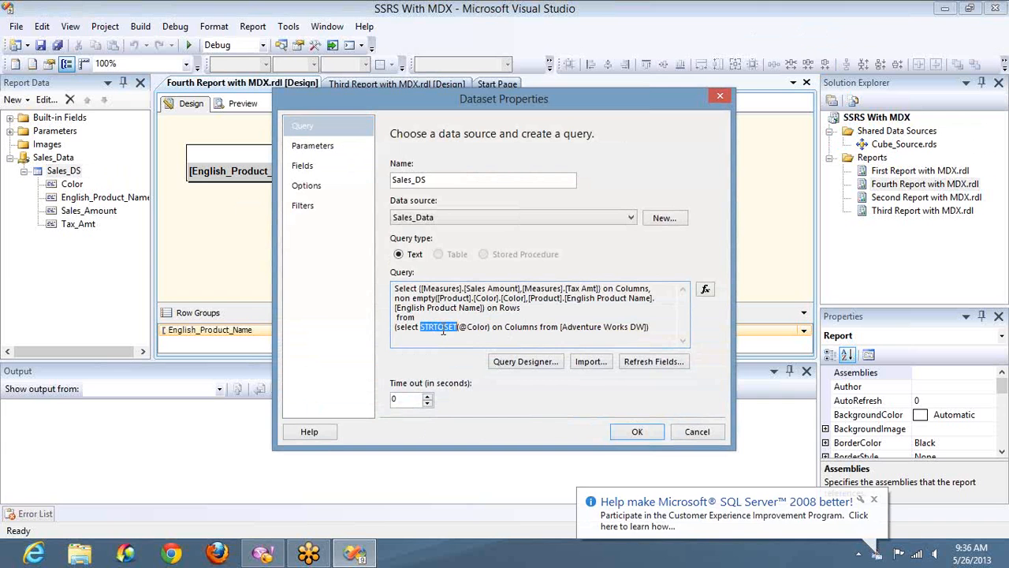
{"action": "left_click", "coordinate": [697, 432]}
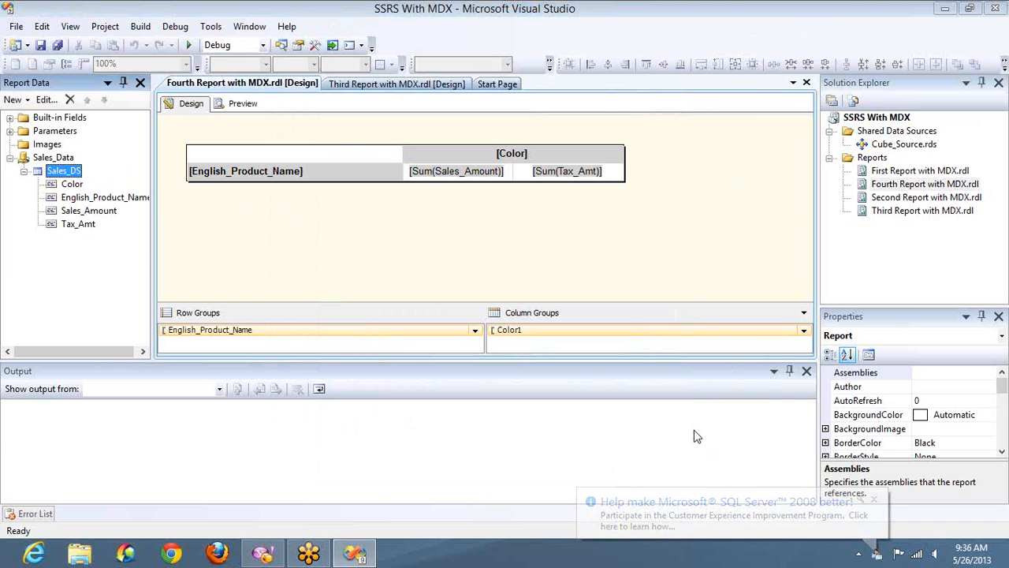
Preview the report with all Color parameter values selected, then return to design view.
{"action": "left_click", "coordinate": [235, 105]}
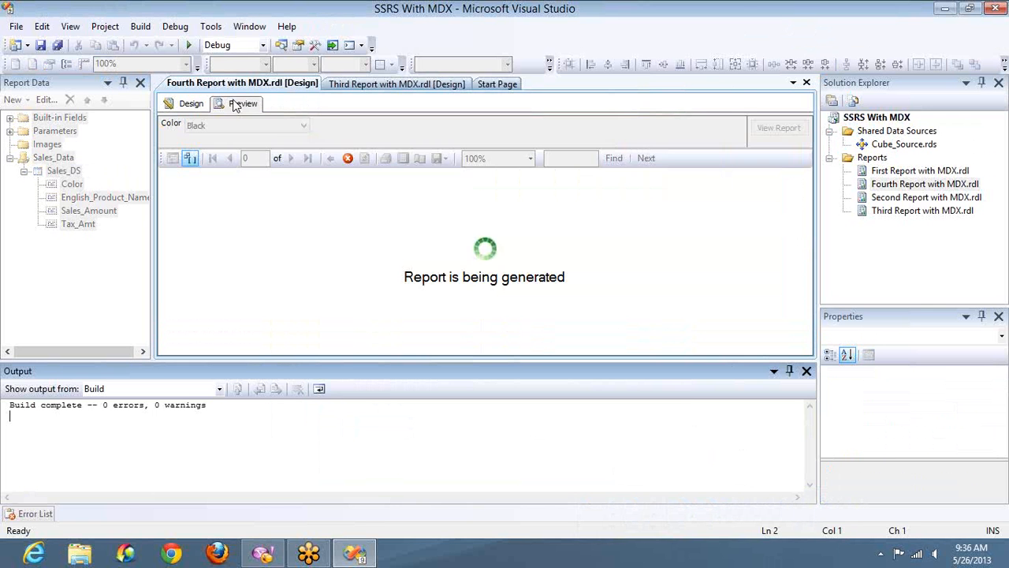
{"action": "left_click", "coordinate": [269, 128]}
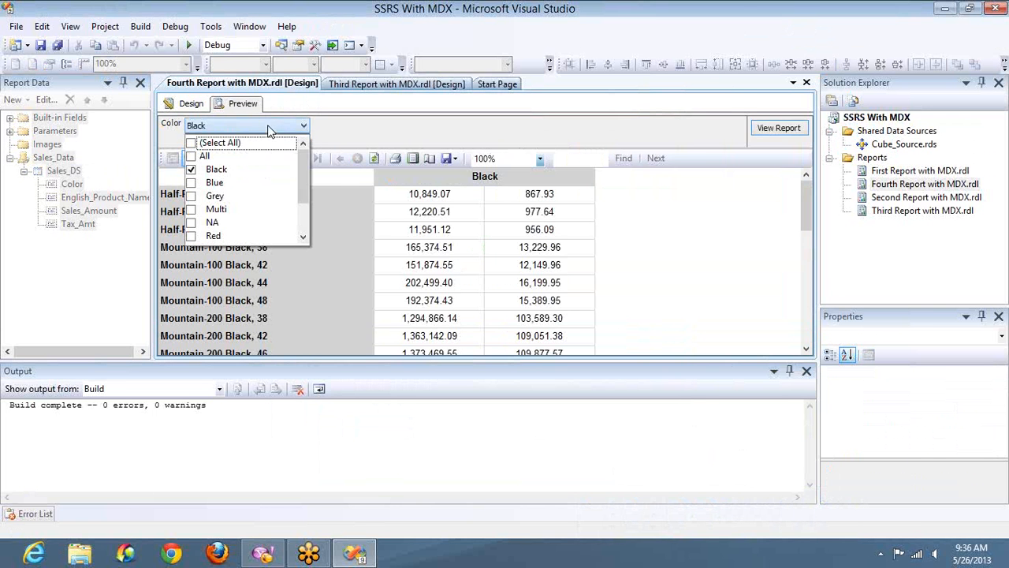
{"action": "left_click", "coordinate": [191, 144]}
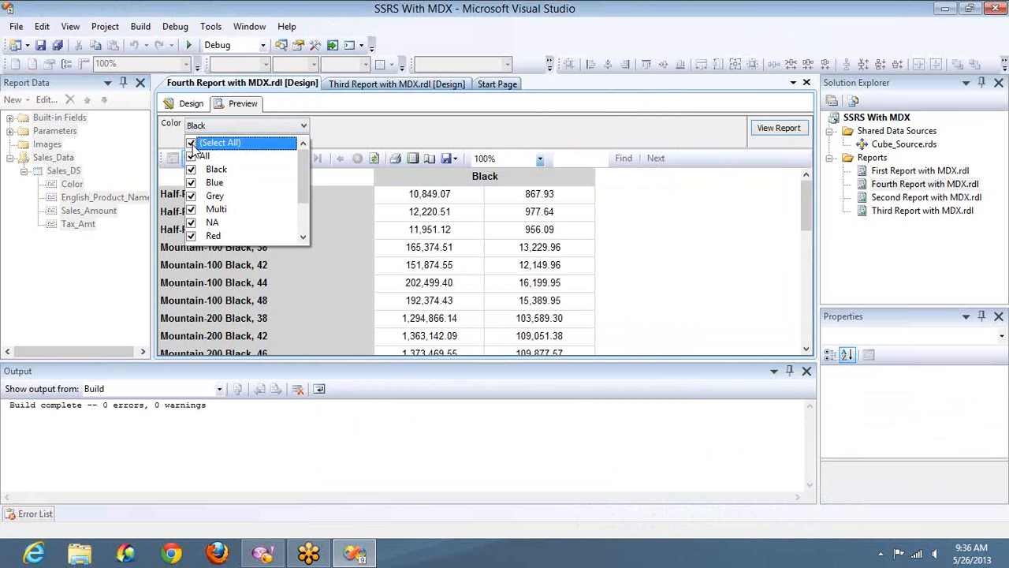
{"action": "left_click", "coordinate": [760, 134]}
{"action": "left_click", "coordinate": [807, 371]}
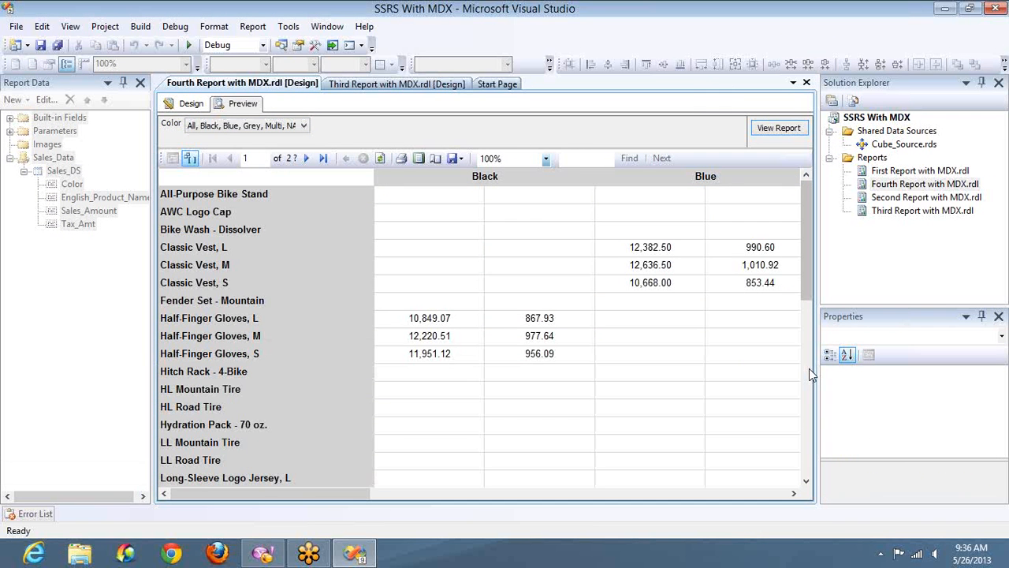
{"action": "left_click", "coordinate": [175, 107]}
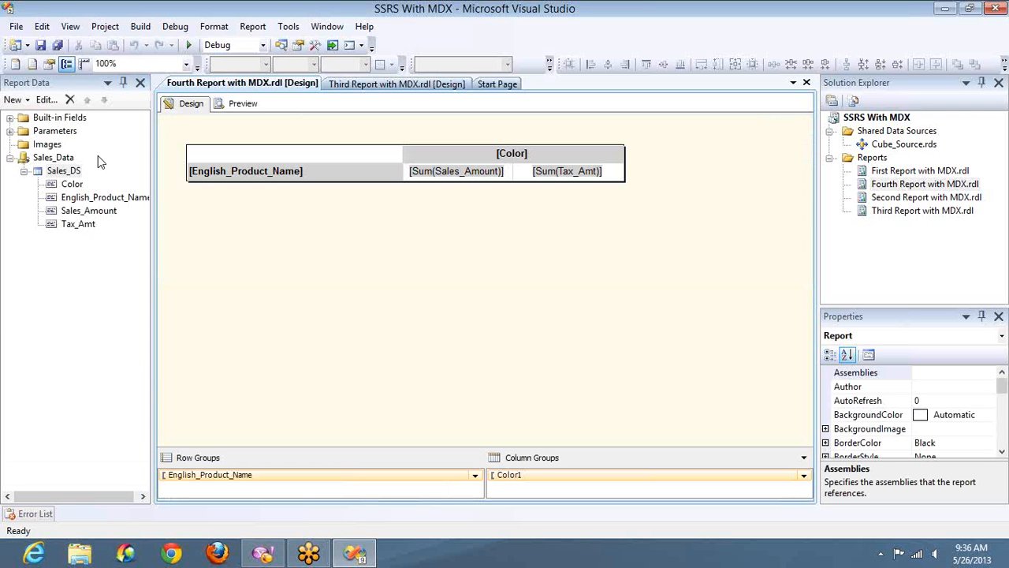
Open the Query Designer for Sales_DS and insert blank lines after 'on Rows from' in the MDX query.
{"action": "double_click", "coordinate": [74, 171]}
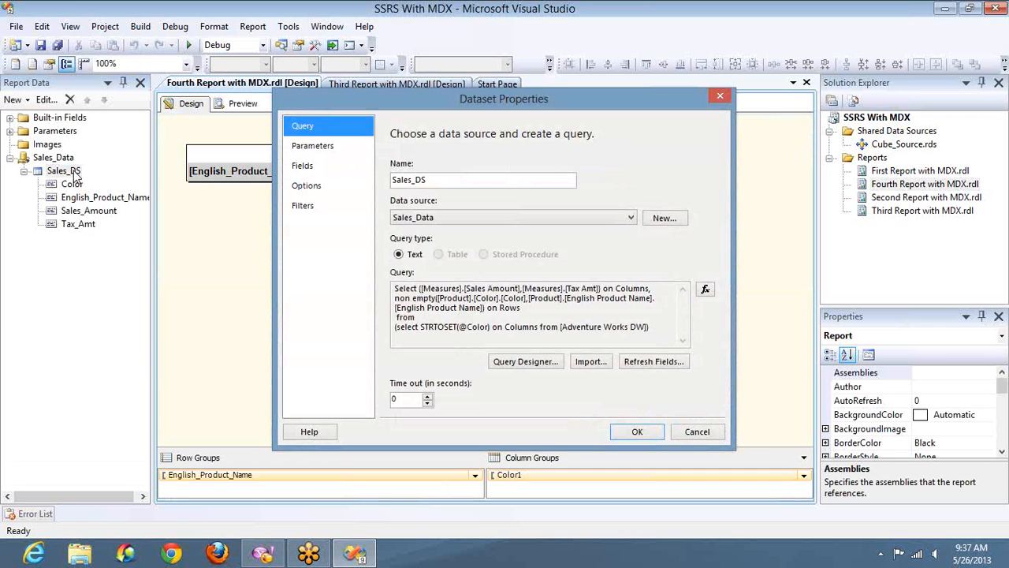
{"action": "left_click", "coordinate": [526, 361]}
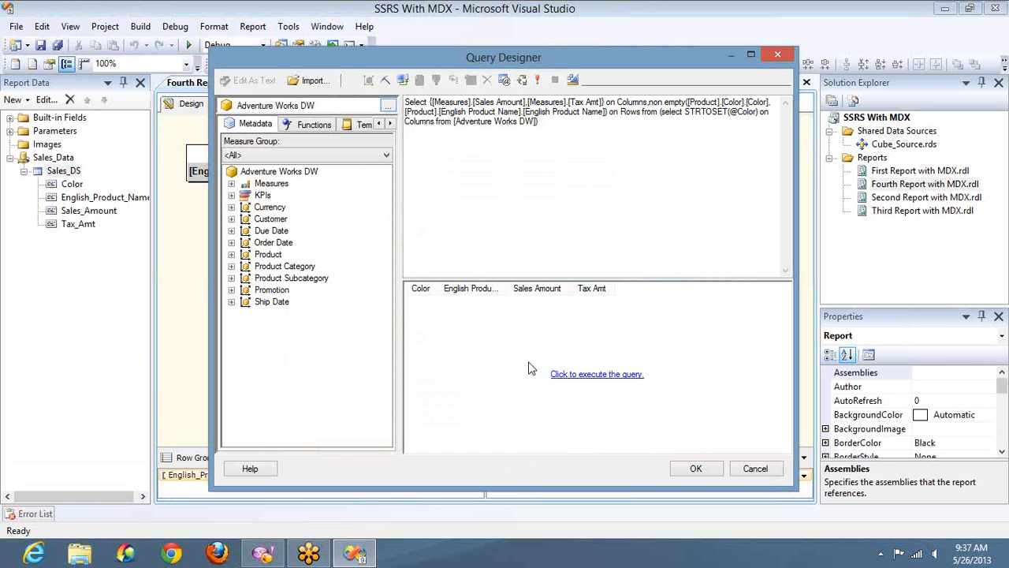
{"action": "left_click", "coordinate": [660, 112]}
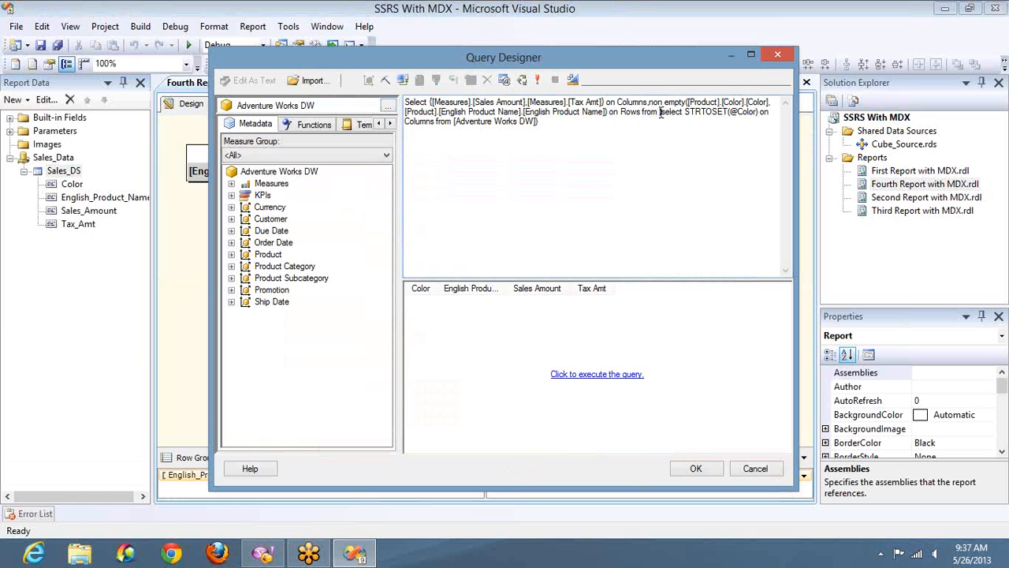
{"action": "key", "text": "Return"}
{"action": "key", "text": "Return"}
{"action": "key", "text": "Return"}
{"action": "key", "text": "Up"}
{"action": "key", "text": "Up"}
{"action": "key", "text": "Up"}
{"action": "key", "text": "Up"}
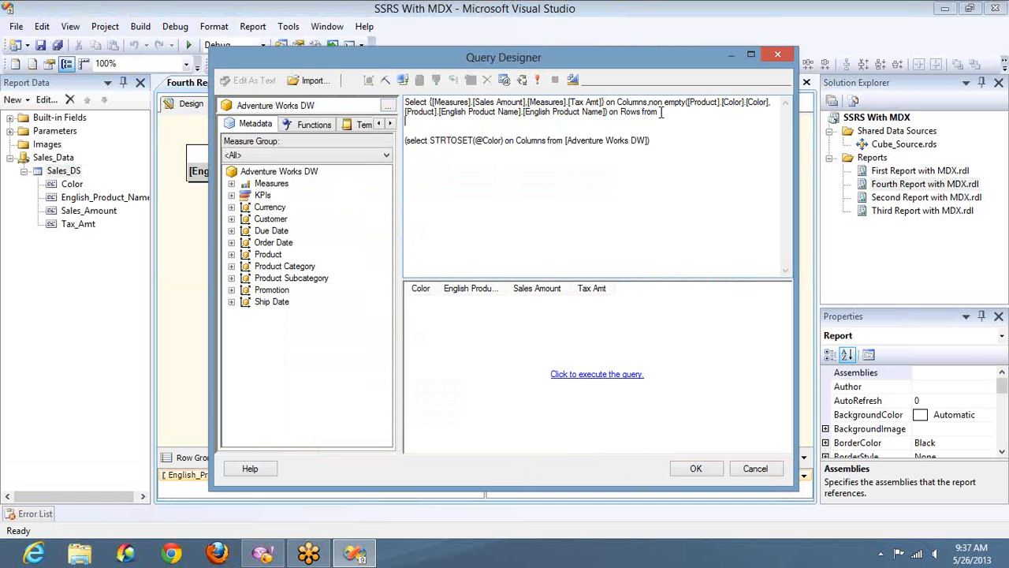
{"action": "key", "text": "shift+End"}
{"action": "key", "text": "shift+Down"}
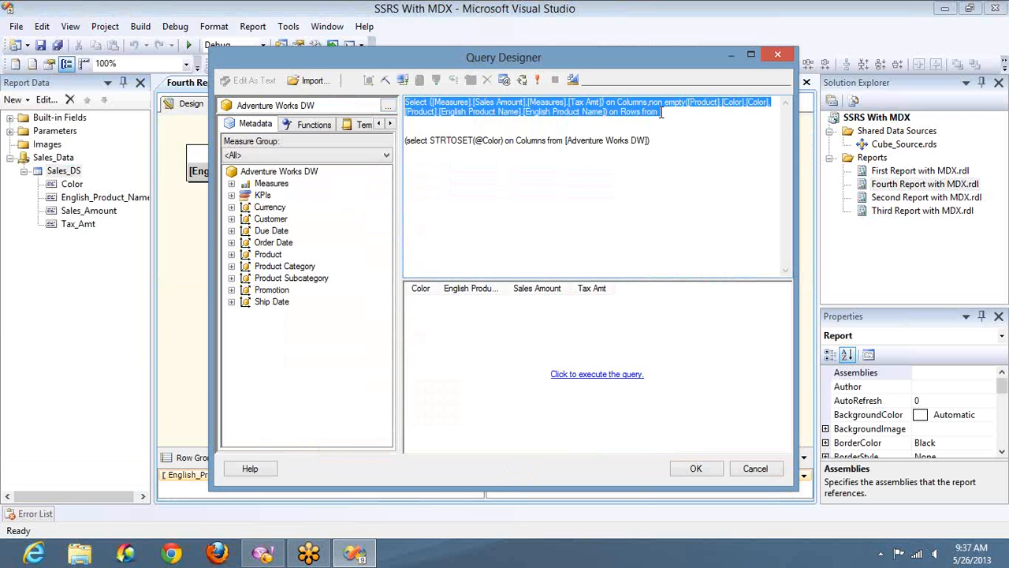
{"action": "double_click", "coordinate": [487, 140]}
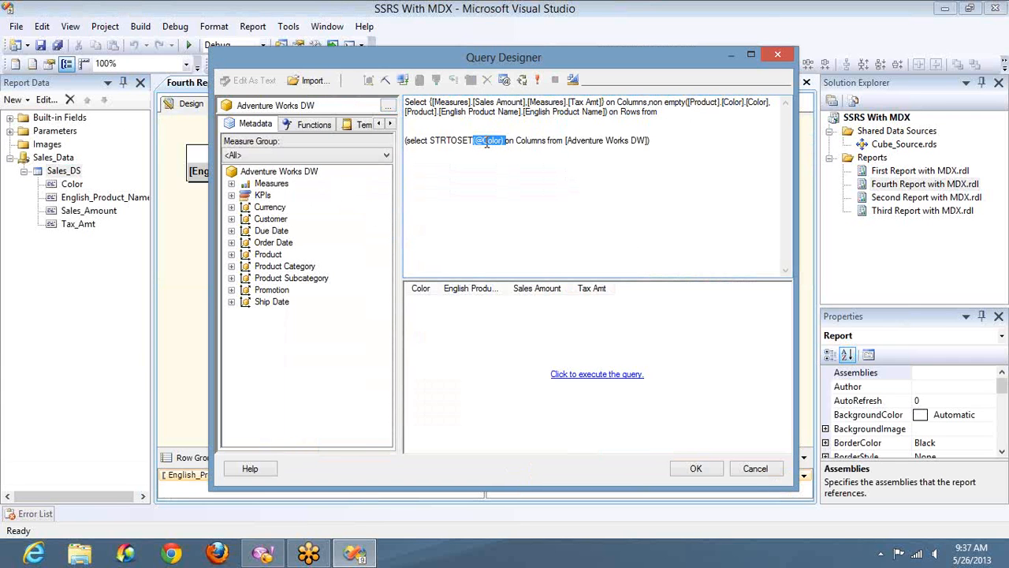
{"action": "left_click", "coordinate": [650, 141]}
{"action": "key", "text": "shift+Home"}
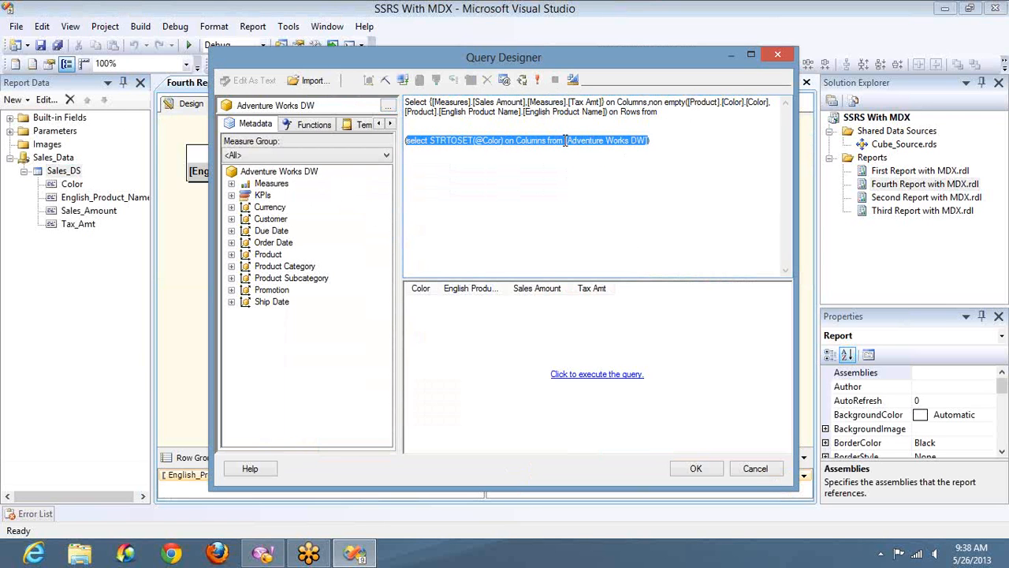
{"action": "left_click", "coordinate": [565, 140]}
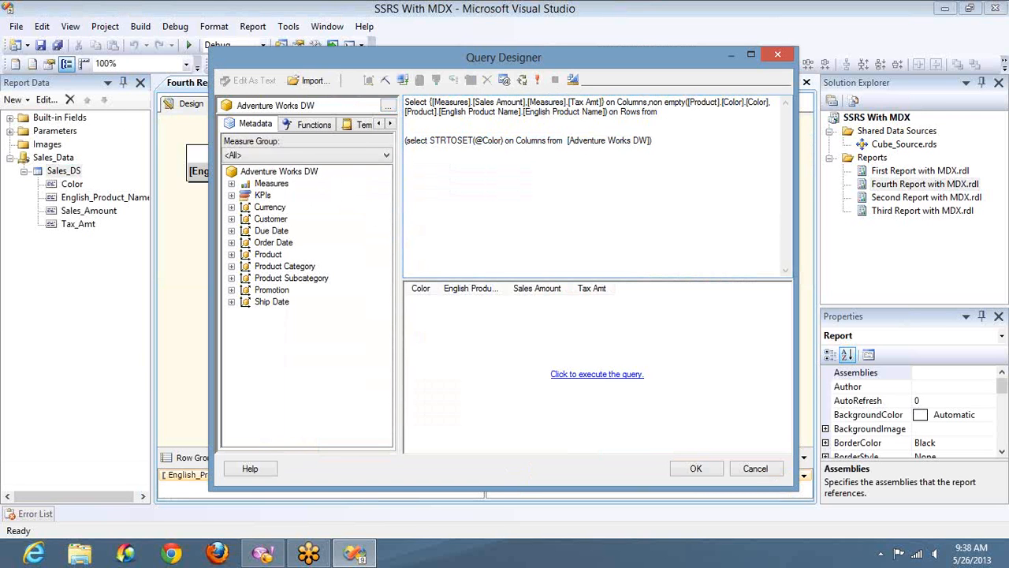
{"action": "key", "text": "shift+Right"}
{"action": "key", "text": "shift+Right"}
{"action": "key", "text": "shift+Right"}
{"action": "key", "text": "shift+Right"}
{"action": "key", "text": "shift+Right"}
{"action": "key", "text": "shift+Right"}
{"action": "key", "text": "shift+Right"}
{"action": "key", "text": "shift+Right"}
{"action": "key", "text": "shift+Right"}
{"action": "key", "text": "shift+Right"}
{"action": "key", "text": "shift+Right"}
{"action": "key", "text": "shift+Right"}
{"action": "key", "text": "shift+Right"}
{"action": "key", "text": "shift+Right"}
{"action": "key", "text": "shift+Right"}
{"action": "key", "text": "shift+Right"}
{"action": "key", "text": "shift+Right"}
{"action": "key", "text": "shift+Right"}
{"action": "key", "text": "shift+Right"}
{"action": "key", "text": "shift+Right"}
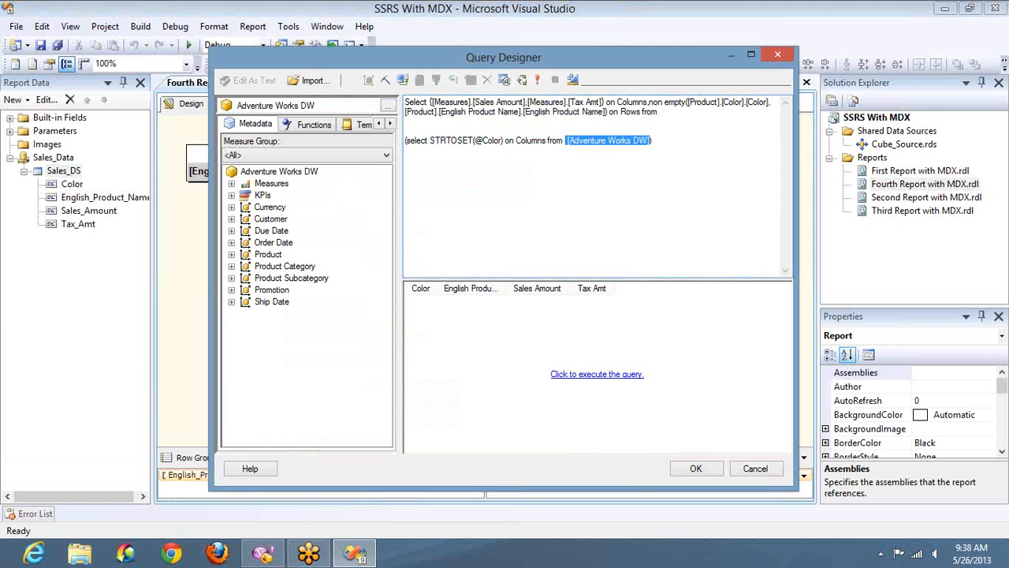
{"action": "key", "text": "Delete"}
{"action": "type", "text": "("}
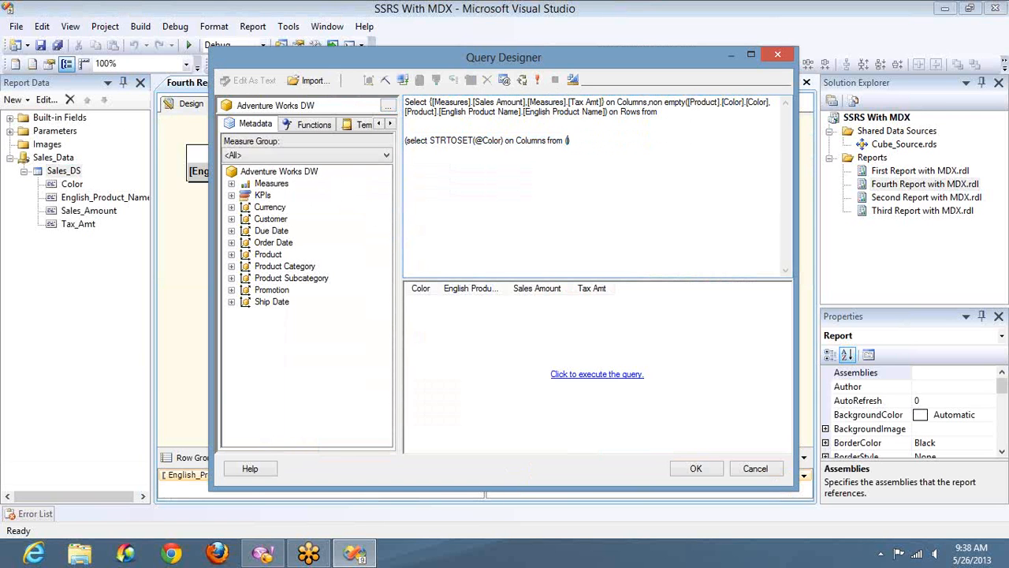
{"action": "type", "text": "select STRTOSET(@PRodCat"}
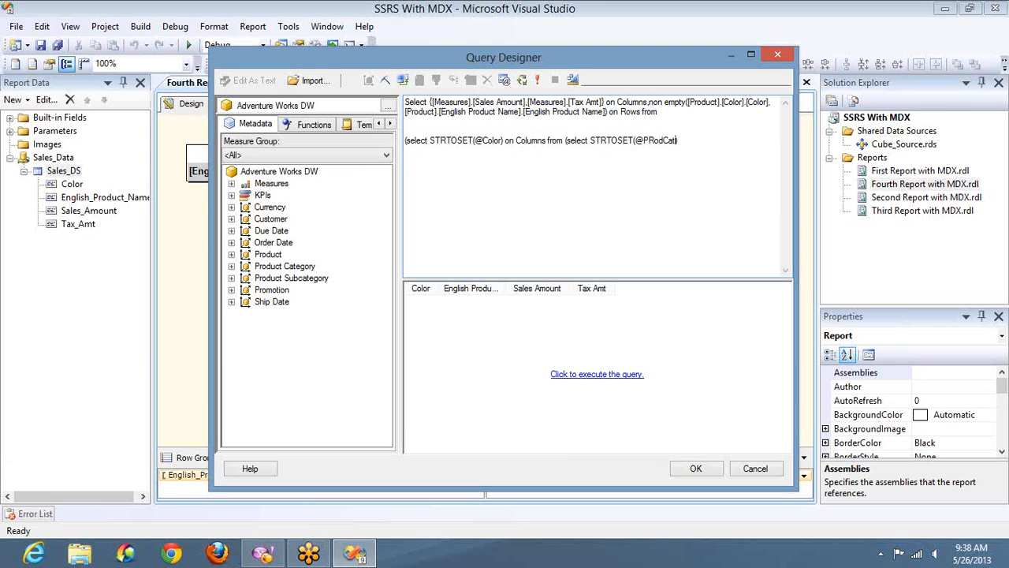
{"action": "key", "text": "BackSpace"}
{"action": "key", "text": "BackSpace"}
{"action": "key", "text": "BackSpace"}
{"action": "key", "text": "BackSpace"}
{"action": "key", "text": "BackSpace"}
{"action": "key", "text": "BackSpace"}
{"action": "type", "text": "rodCat)"}
{"action": "type", "text": ")"}
{"action": "key", "text": "BackSpace"}
{"action": "type", "text": "on Column from  [Adventure Works DW])"}
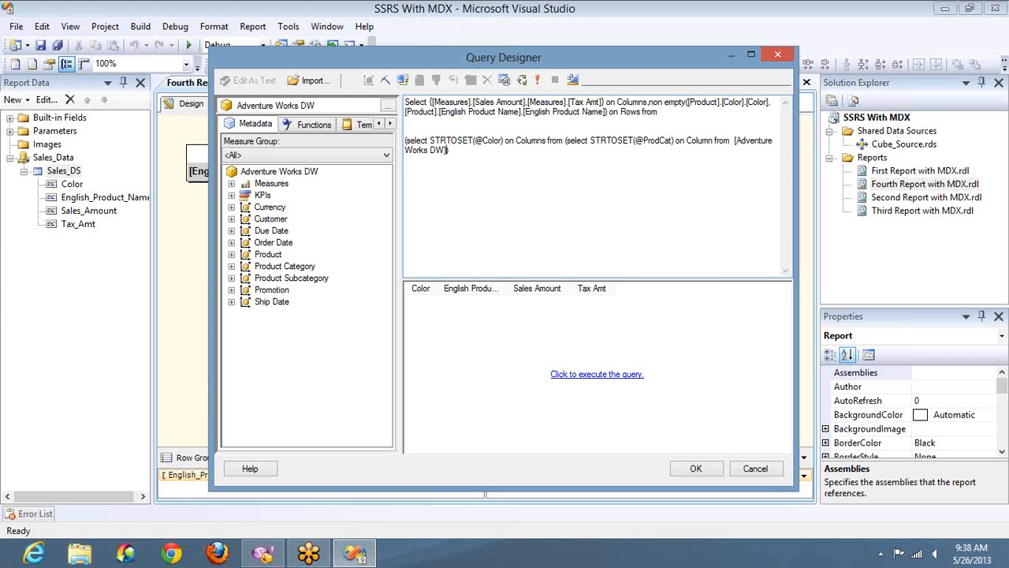
{"action": "type", "text": ")"}
{"action": "left_click", "coordinate": [565, 140]}
{"action": "key", "text": "Return"}
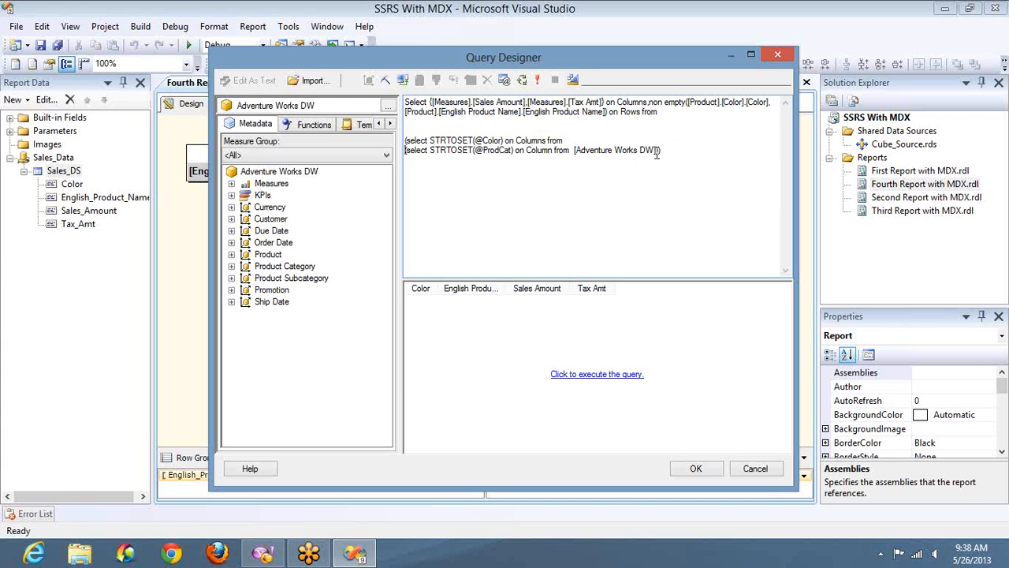
{"action": "key", "text": "Return"}
{"action": "left_click", "coordinate": [660, 150]}
{"action": "key", "text": "shift+Home"}
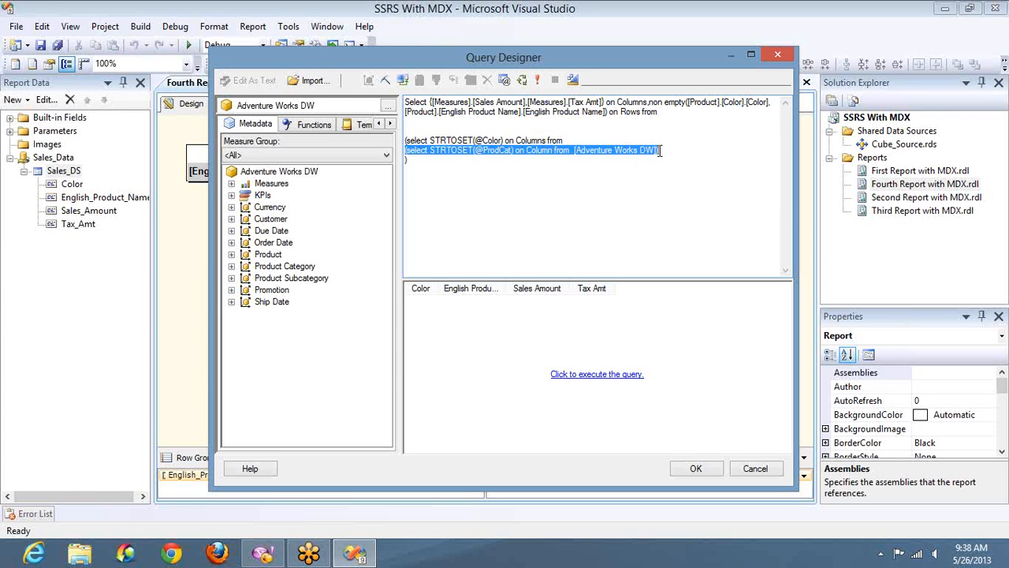
{"action": "left_click", "coordinate": [470, 140]}
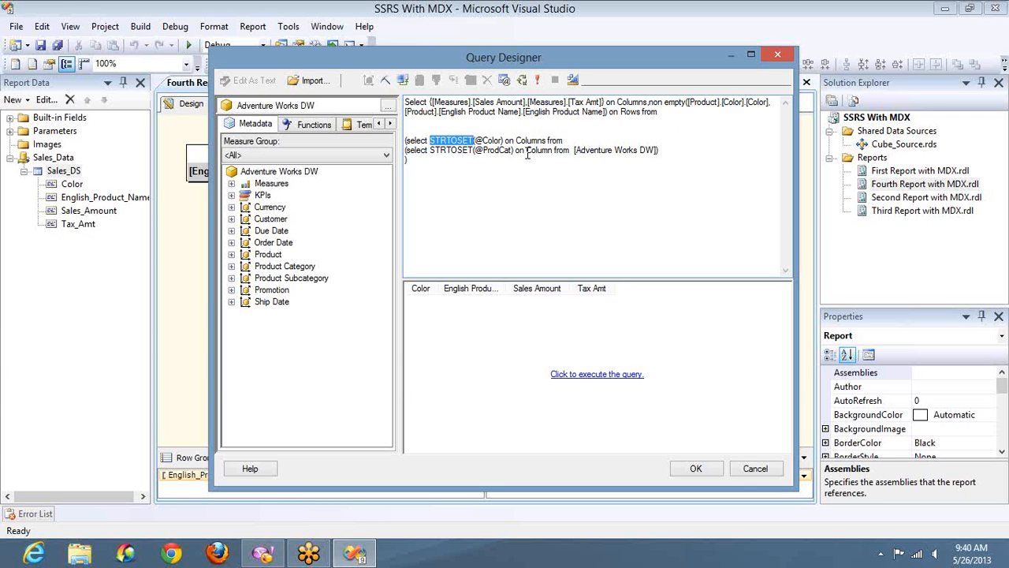
Launch SQL Server Management Studio from the Start screen.
{"action": "key", "text": "super"}
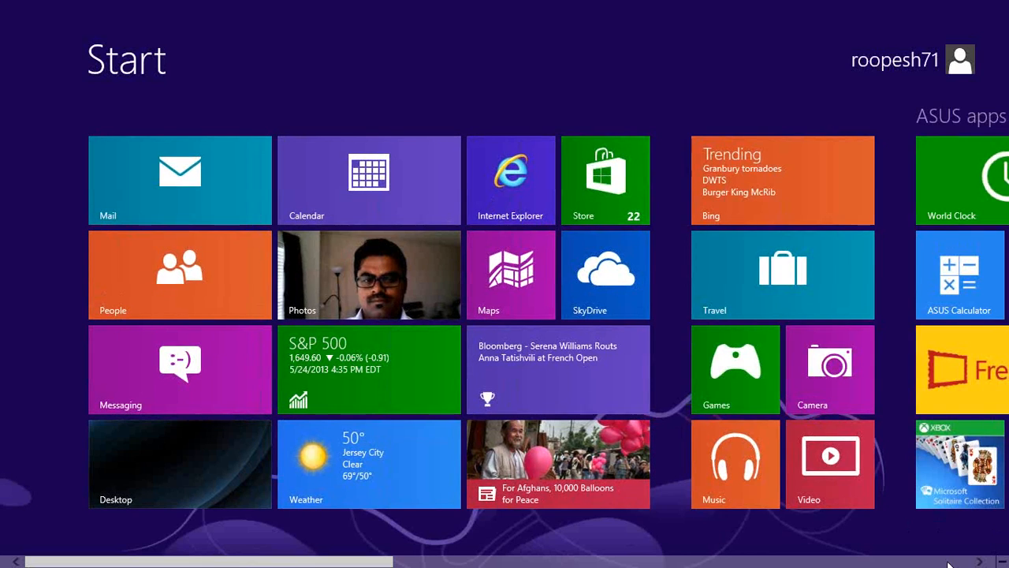
{"action": "scroll", "coordinate": [949, 565], "scroll_direction": "down", "scroll_amount": 5}
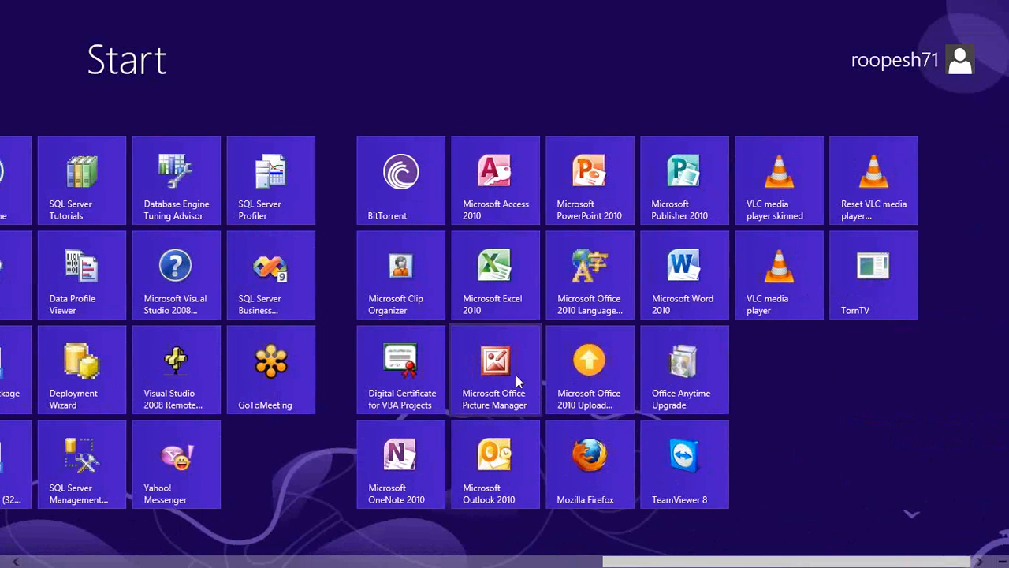
{"action": "left_click", "coordinate": [108, 432]}
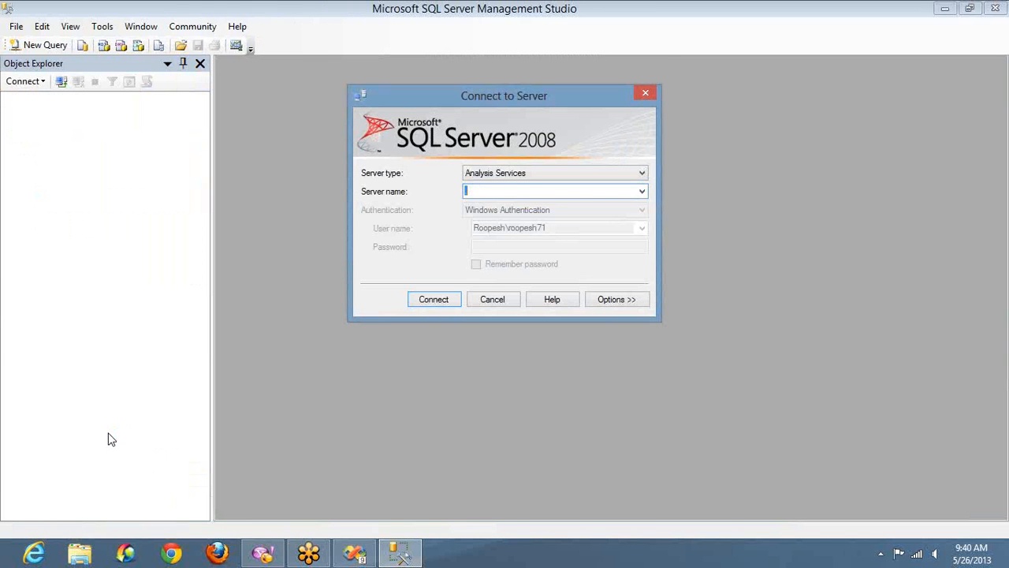
Connect to the local Analysis Services server '.' and open a new MDX query window.
{"action": "type", "text": "."}
{"action": "key", "text": "Return"}
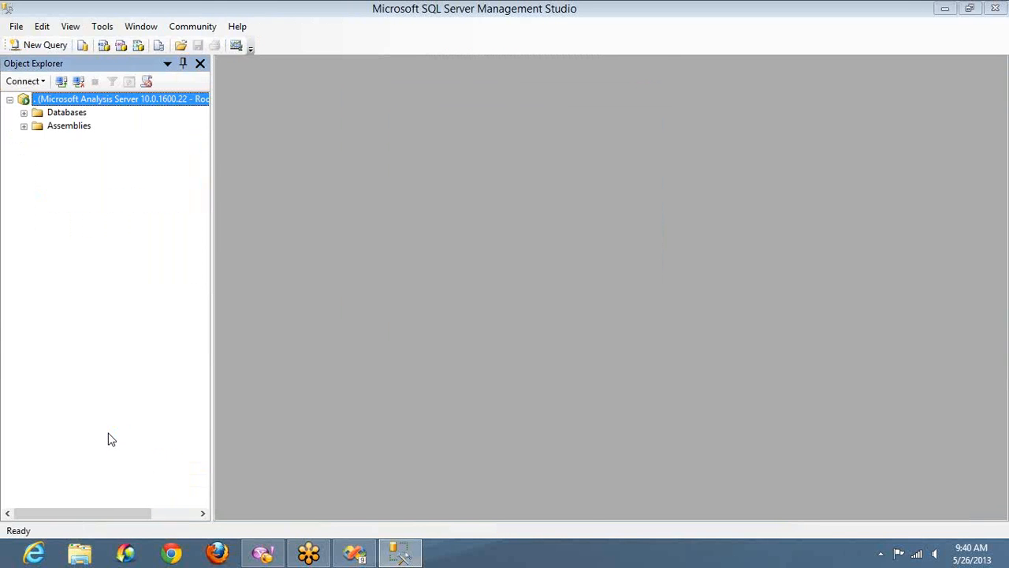
{"action": "left_click", "coordinate": [30, 45]}
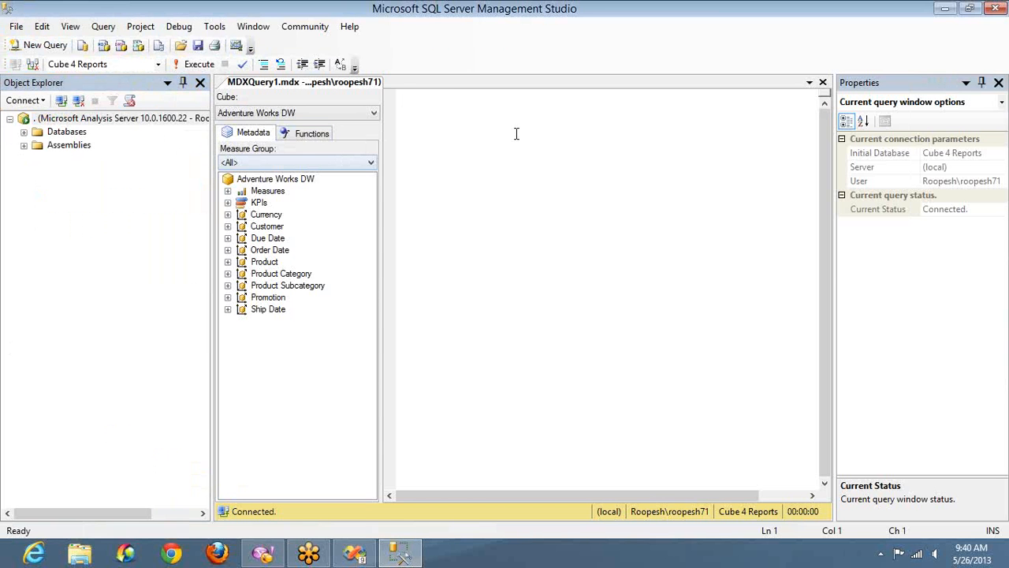
Start an MDX query selecting [Measures].[Sales Amount] on 0, using the Fact Internet Sales measure.
{"action": "type", "text": "select"}
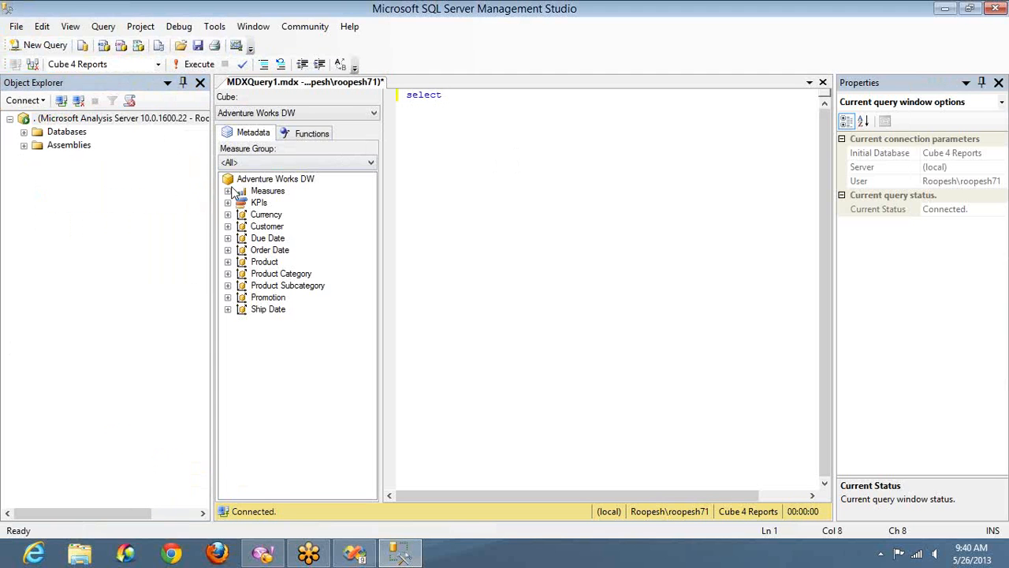
{"action": "left_click", "coordinate": [228, 191]}
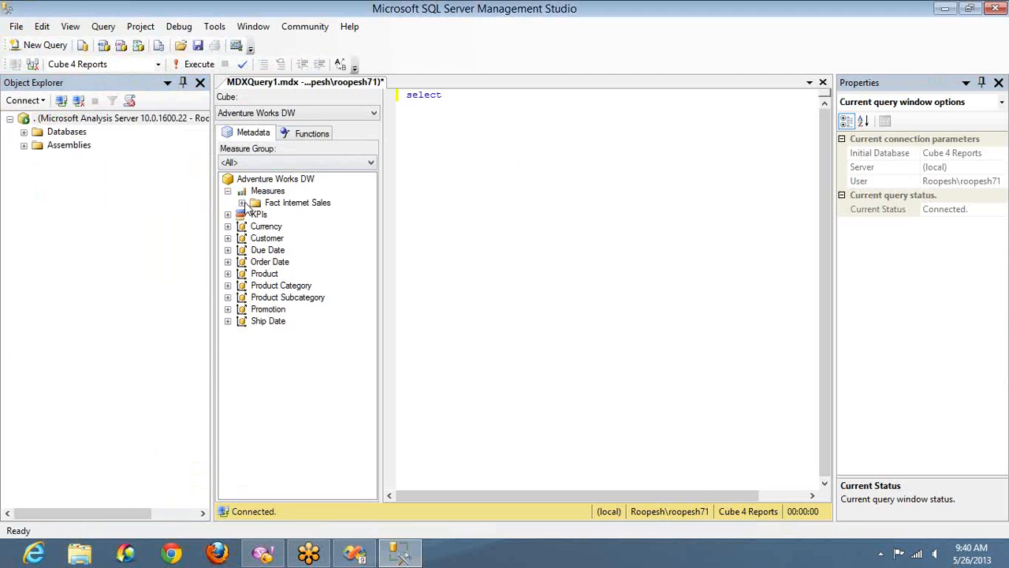
{"action": "left_click", "coordinate": [241, 203]}
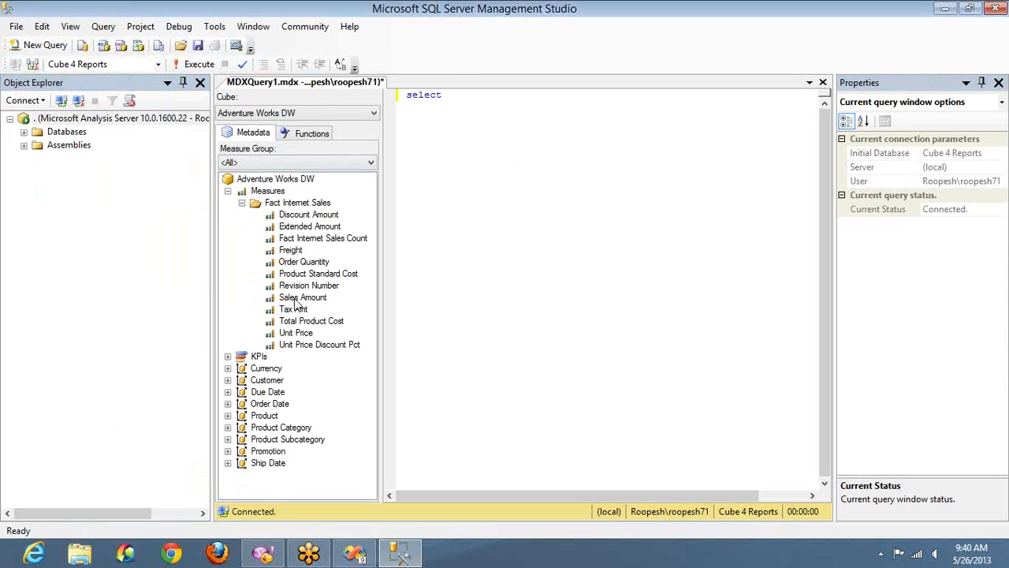
{"action": "left_click_drag", "start_coordinate": [300, 299], "coordinate": [573, 163]}
{"action": "key", "text": "End"}
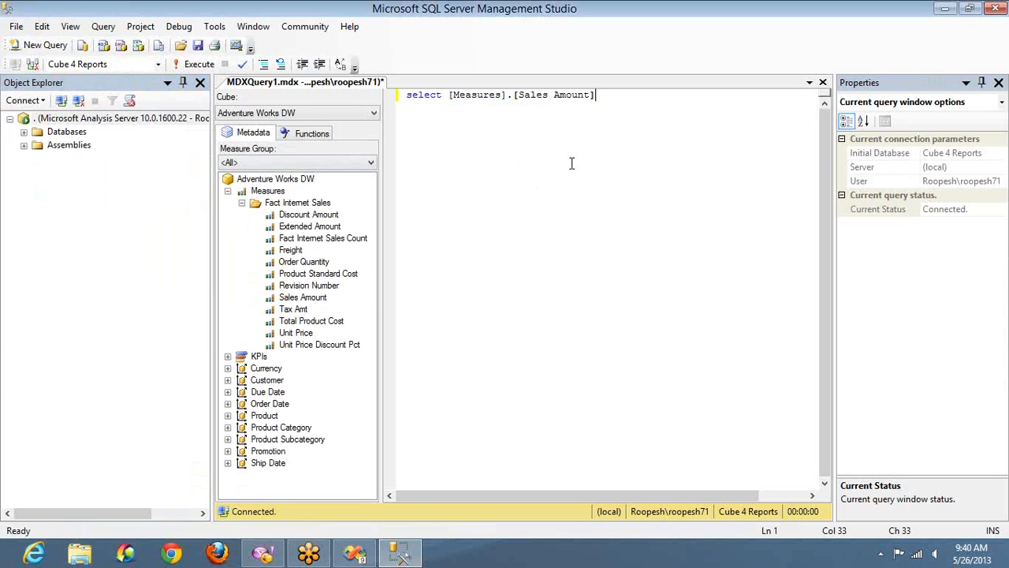
{"action": "type", "text": "on 0,"}
{"action": "key", "text": "Return"}
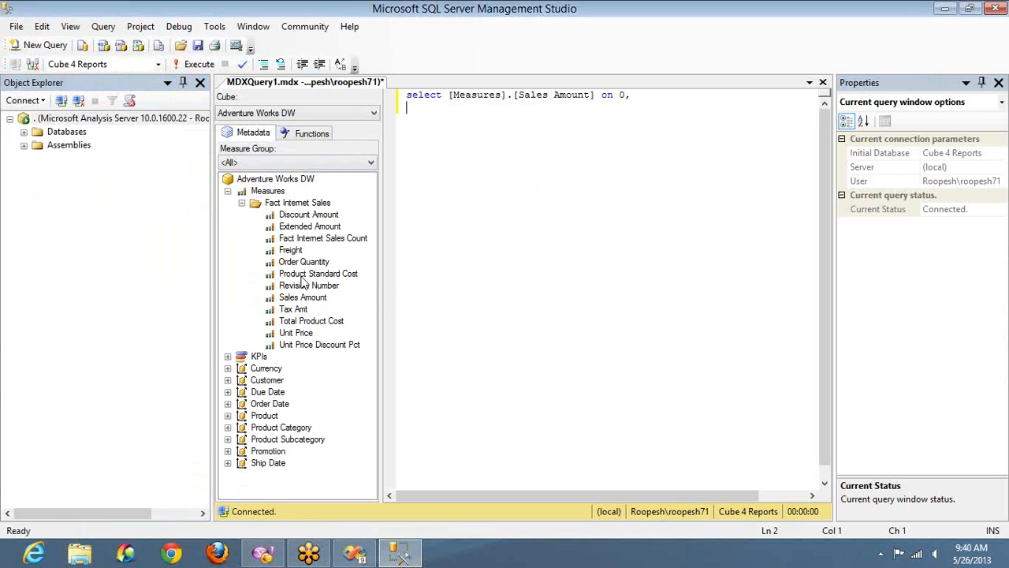
Add the Product Color level to the query on axis 1 and start the from clause.
{"action": "left_click", "coordinate": [228, 416]}
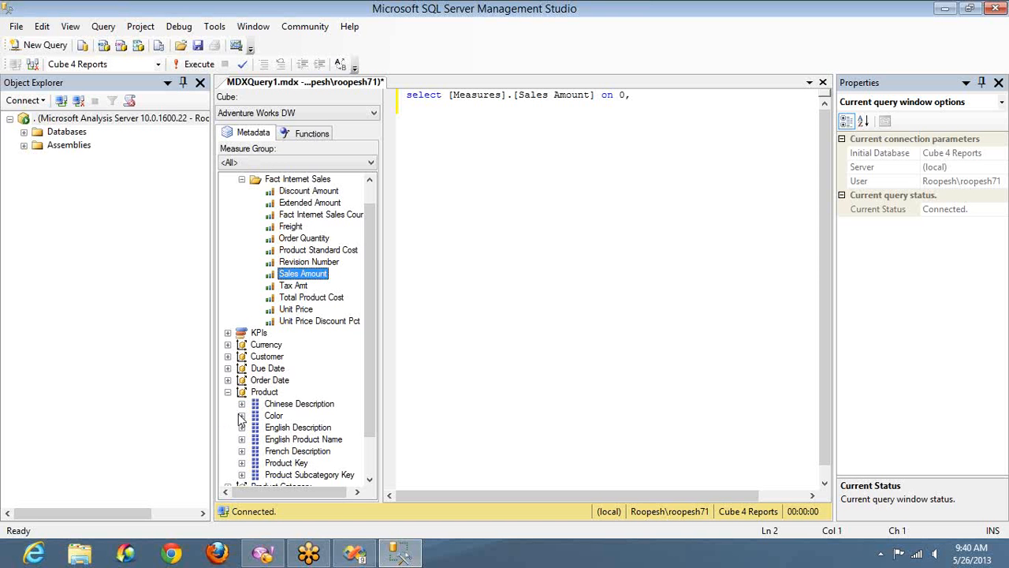
{"action": "left_click", "coordinate": [241, 415]}
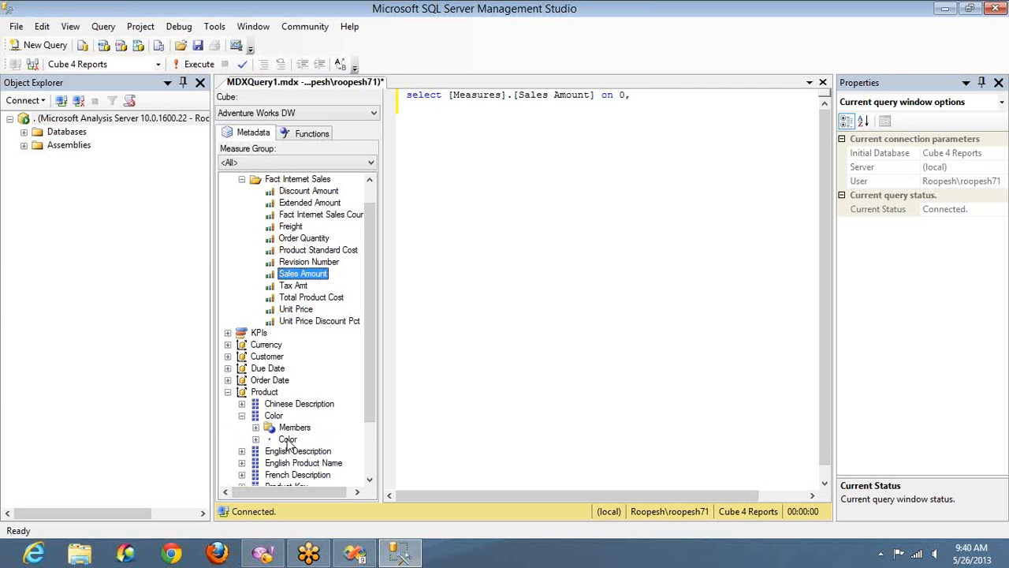
{"action": "left_click_drag", "start_coordinate": [287, 439], "coordinate": [507, 176]}
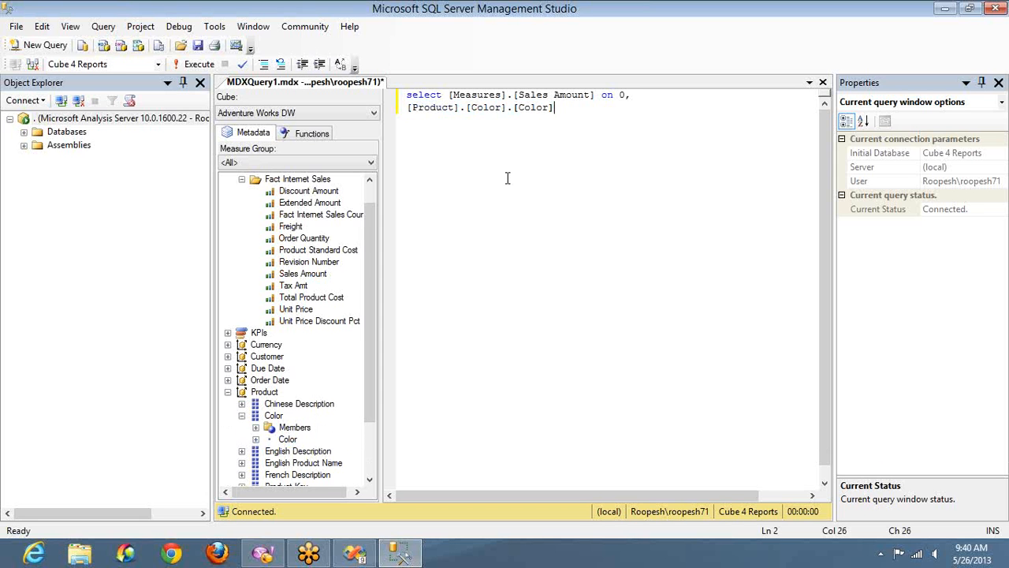
{"action": "type", "text": "on 1"}
{"action": "key", "text": "Return"}
{"action": "type", "text": "from"}
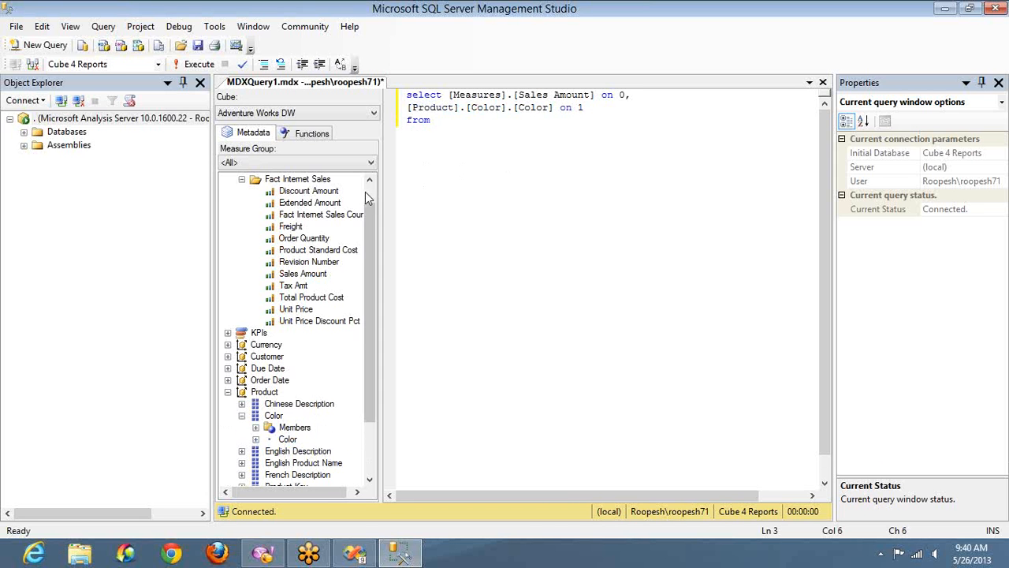
Complete the from clause with the [Adventure Works DW] cube and run the query.
{"action": "scroll", "coordinate": [365, 192], "scroll_direction": "up", "scroll_amount": 1}
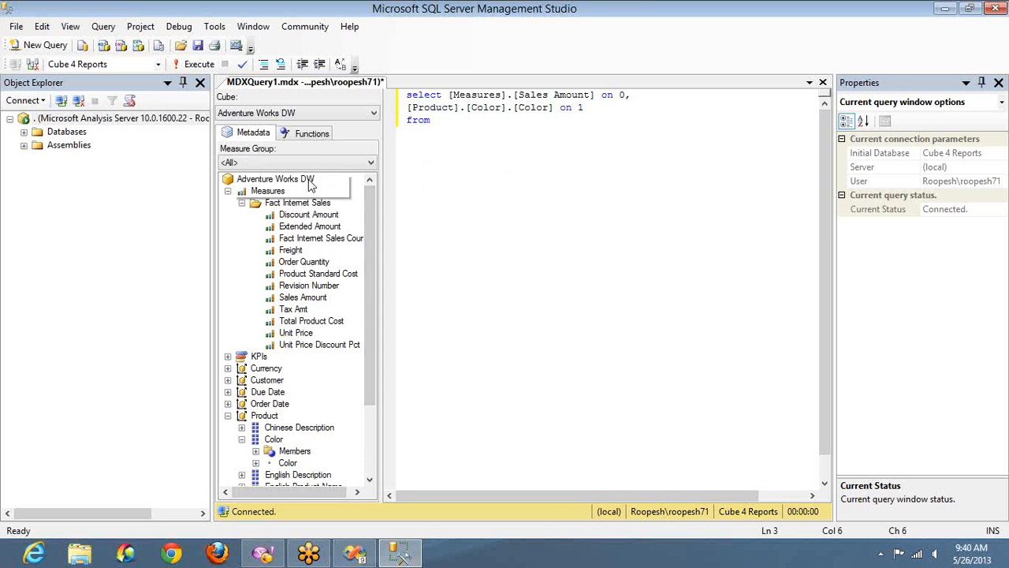
{"action": "left_click_drag", "start_coordinate": [310, 183], "coordinate": [466, 142]}
{"action": "left_click", "coordinate": [466, 143]}
{"action": "key", "text": "Return"}
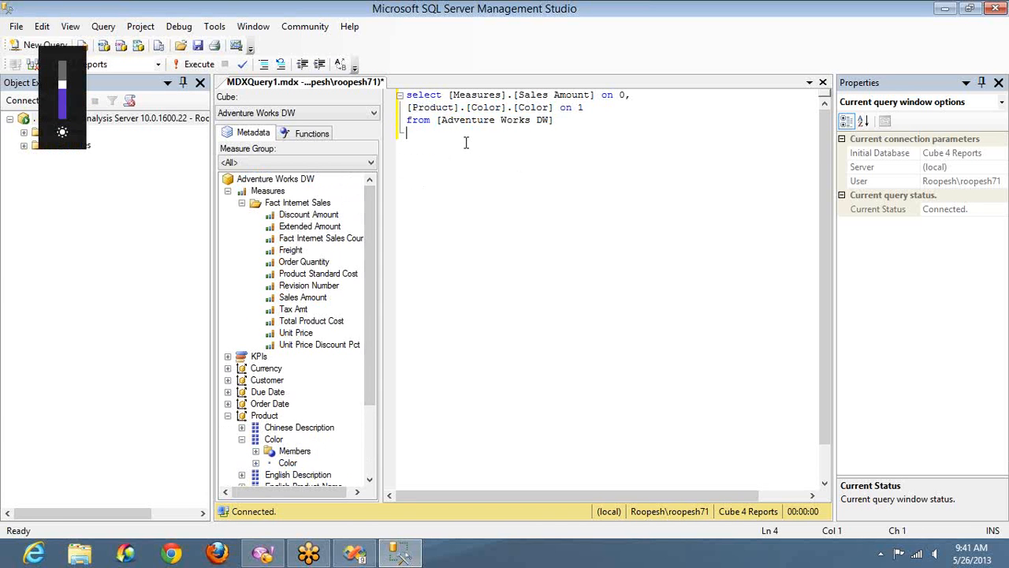
{"action": "key", "text": "F5"}
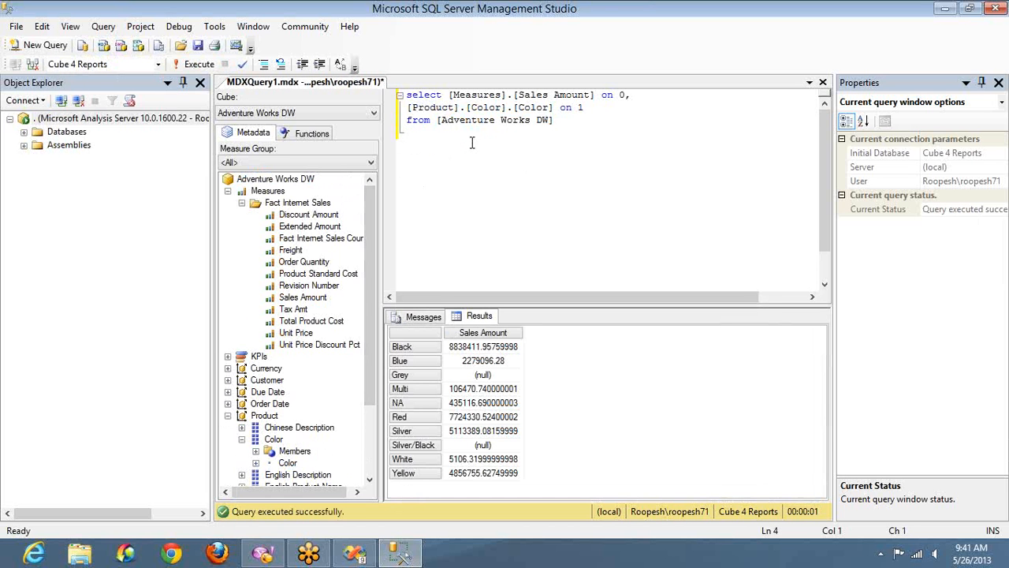
Add a where clause slicing on [Product].[Color].[Black] and run the query.
{"action": "type", "text": "where"}
{"action": "left_click", "coordinate": [513, 108]}
{"action": "key", "text": "shift+Home"}
{"action": "key", "text": "ctrl+c"}
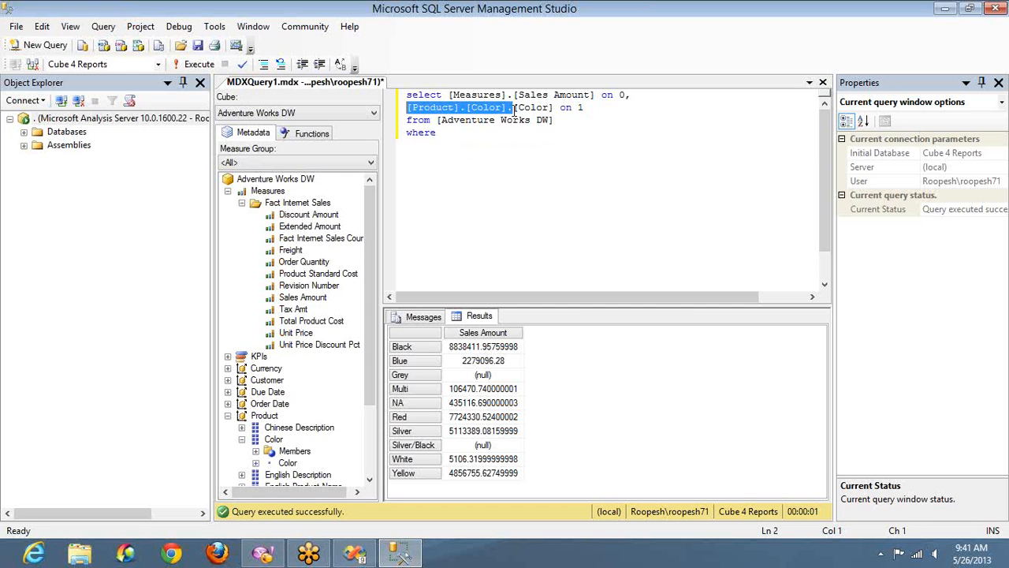
{"action": "left_click", "coordinate": [464, 134]}
{"action": "key", "text": "ctrl+v"}
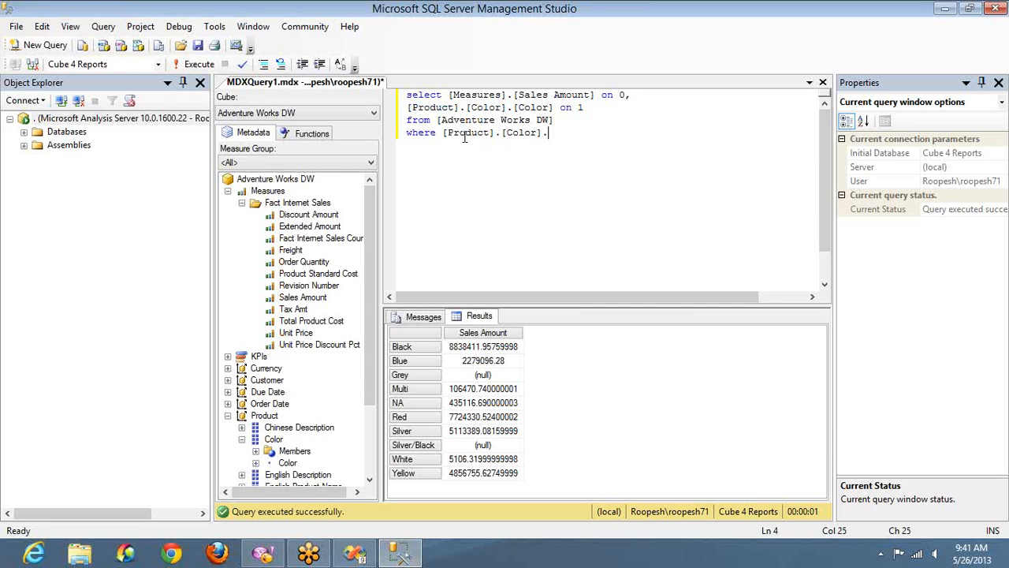
{"action": "type", "text": "[Black]"}
{"action": "key", "text": "F5"}
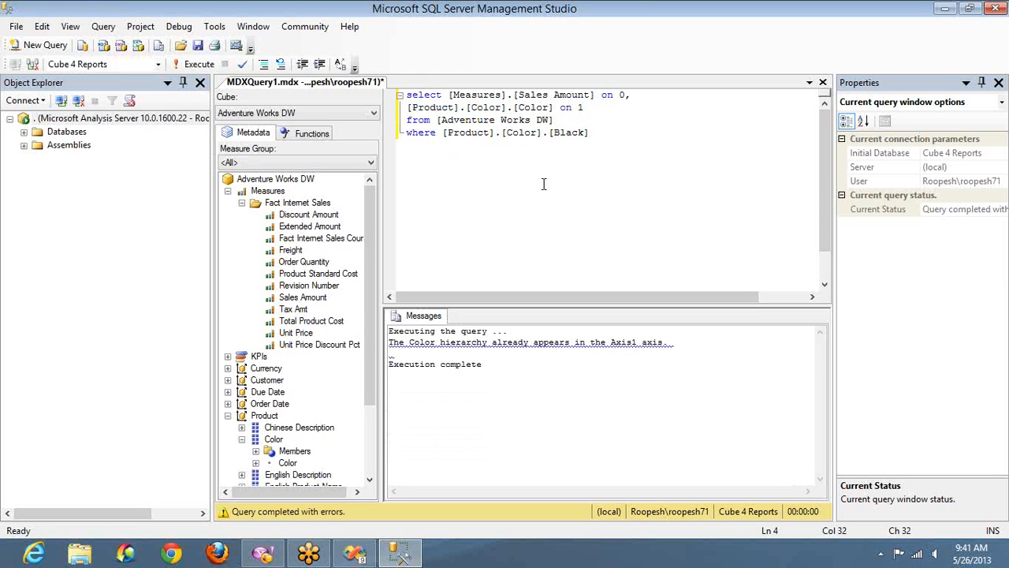
Examine the Color hierarchy references in the rows axis and where clause and the Measures reference on columns.
{"action": "double_click", "coordinate": [533, 108]}
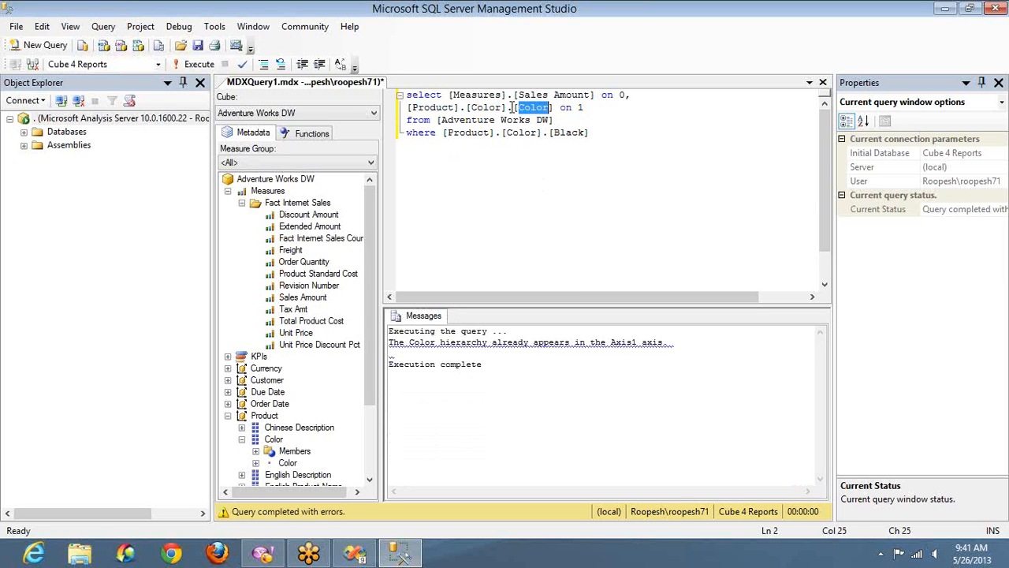
{"action": "left_click", "coordinate": [511, 107]}
{"action": "key", "text": "shift+Home"}
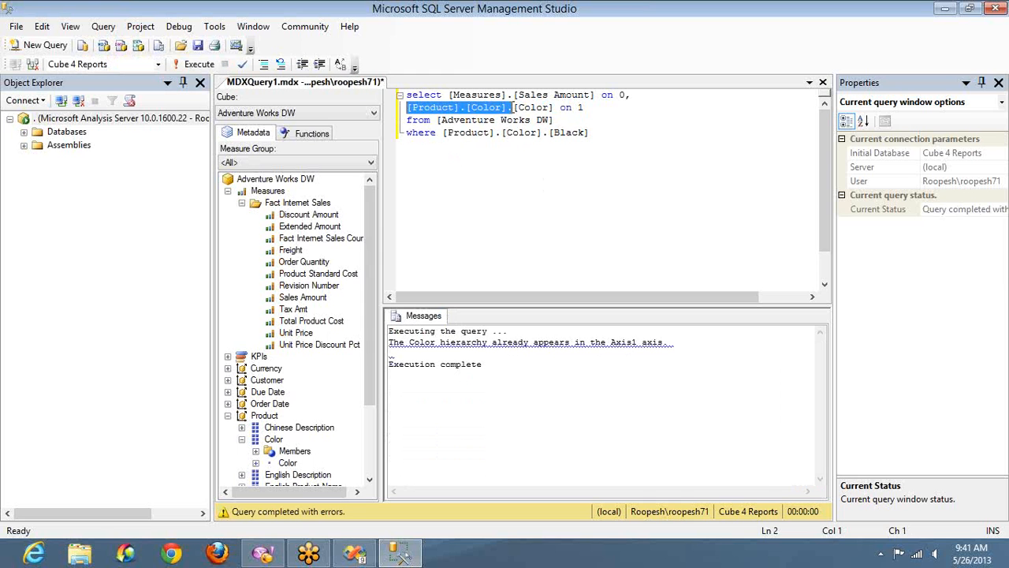
{"action": "left_click", "coordinate": [545, 132]}
{"action": "key", "text": "ctrl+shift+Left"}
{"action": "key", "text": "ctrl+shift+Left"}
{"action": "key", "text": "ctrl+shift+Left"}
{"action": "key", "text": "ctrl+shift+Left"}
{"action": "key", "text": "ctrl+shift+Left"}
{"action": "key", "text": "ctrl+shift+Left"}
{"action": "key", "text": "ctrl+shift+Left"}
{"action": "key", "text": "ctrl+shift+Left"}
{"action": "key", "text": "ctrl+shift+Left"}
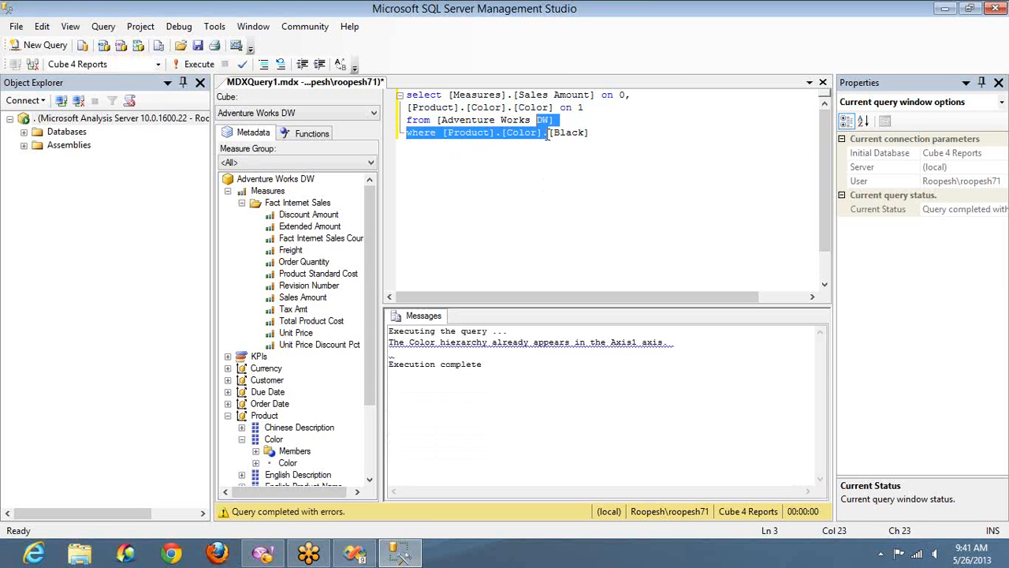
{"action": "key", "text": "shift+Right"}
{"action": "key", "text": "shift+Right"}
{"action": "left_click", "coordinate": [449, 95]}
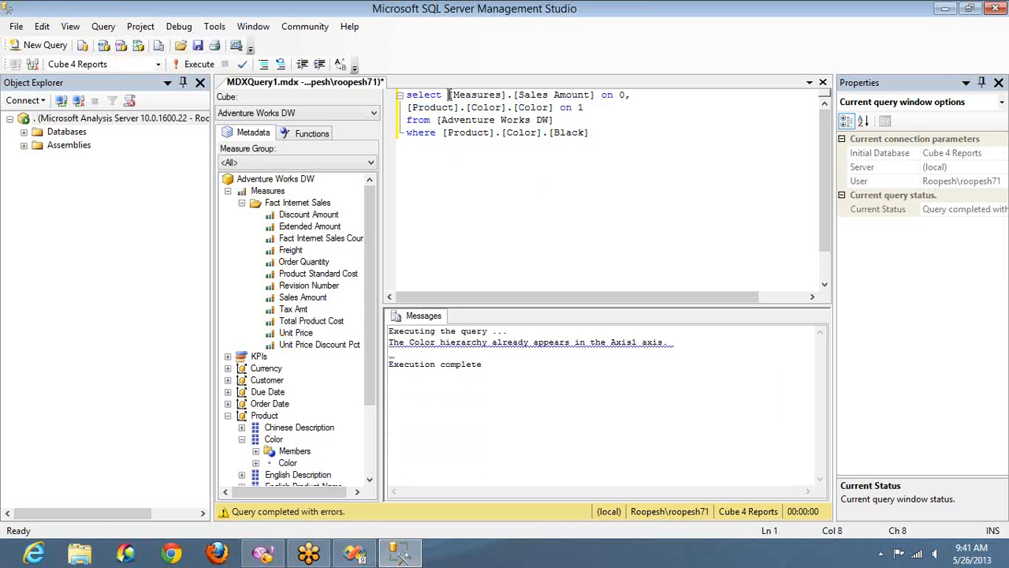
{"action": "left_click_drag", "start_coordinate": [449, 94], "coordinate": [513, 95]}
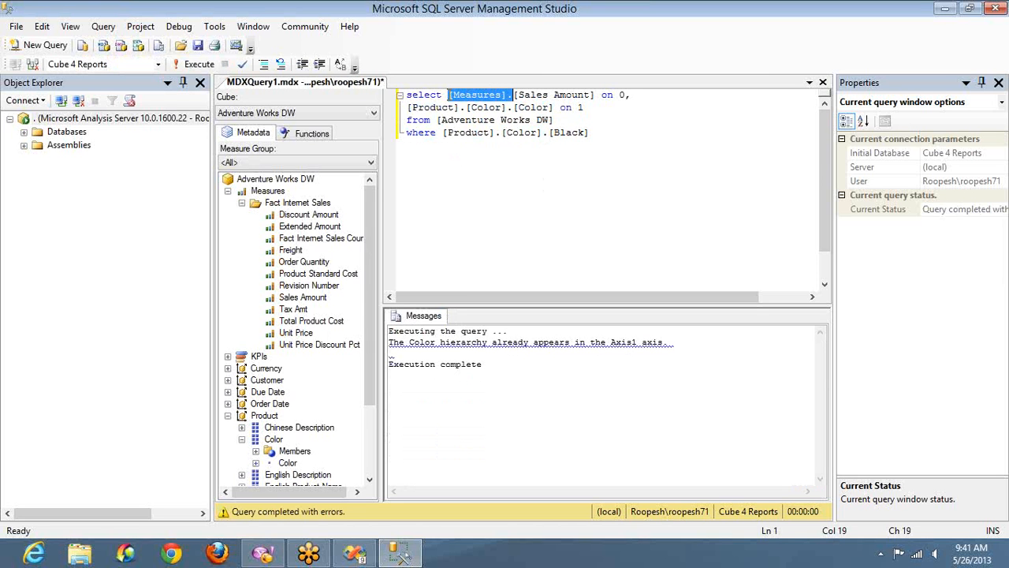
Change the rows axis to the tuple ([Product].[Color].[Color],[Measures].[Tax Amt]).
{"action": "left_click", "coordinate": [557, 108]}
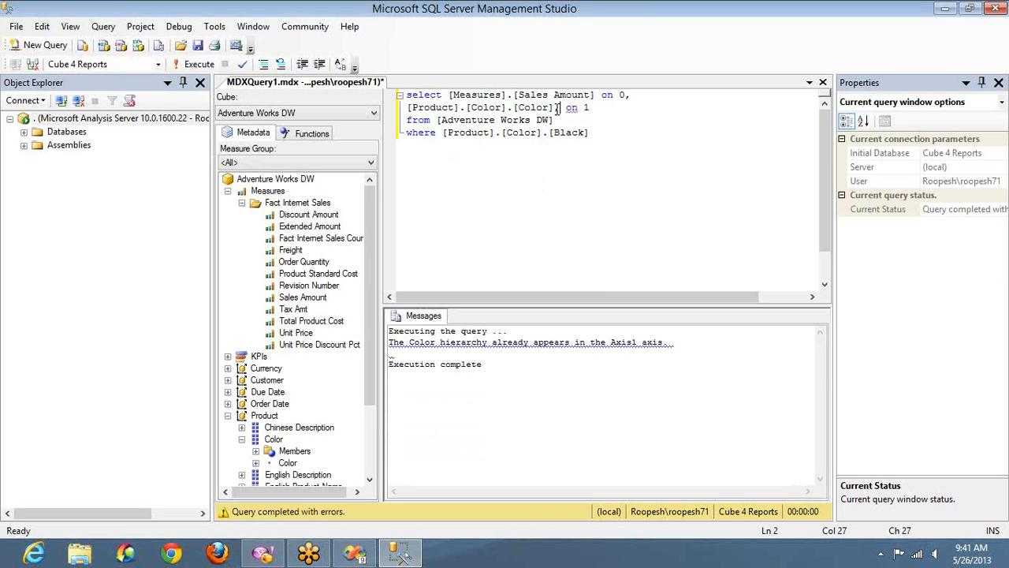
{"action": "type", "text": ","}
{"action": "left_click_drag", "start_coordinate": [287, 311], "coordinate": [564, 116]}
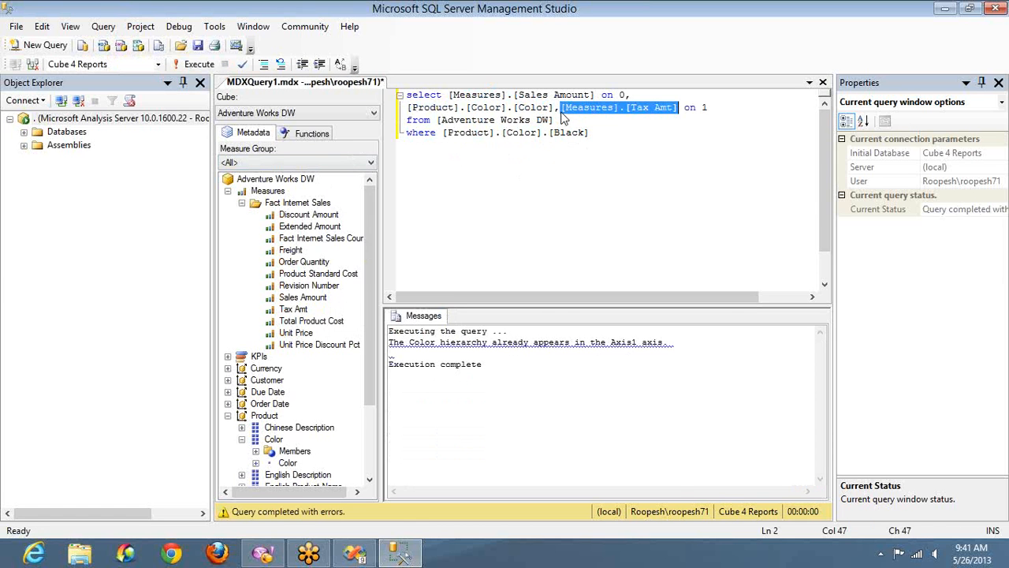
{"action": "key", "text": "Right"}
{"action": "type", "text": ")"}
{"action": "key", "text": "Home"}
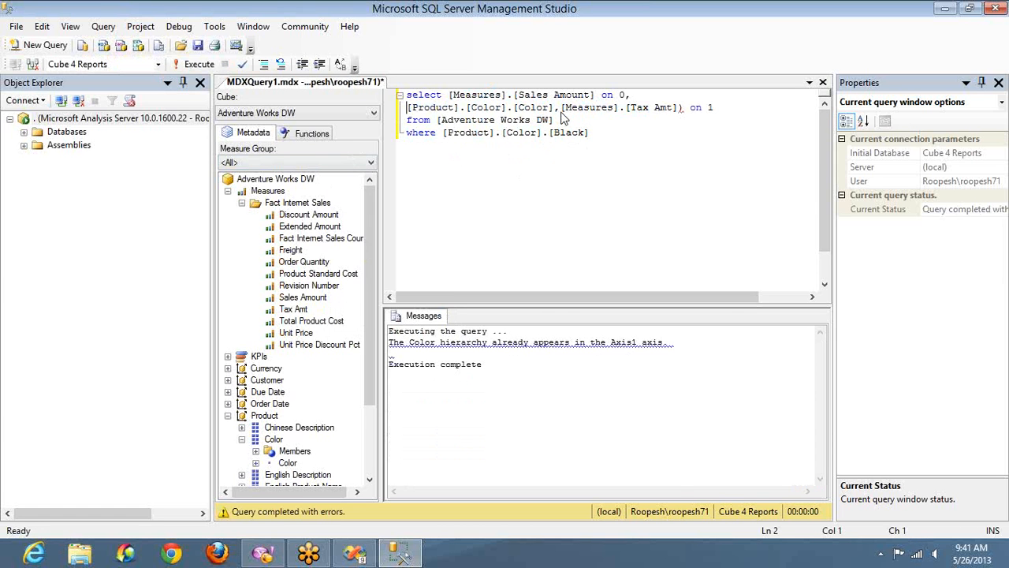
{"action": "type", "text": "("}
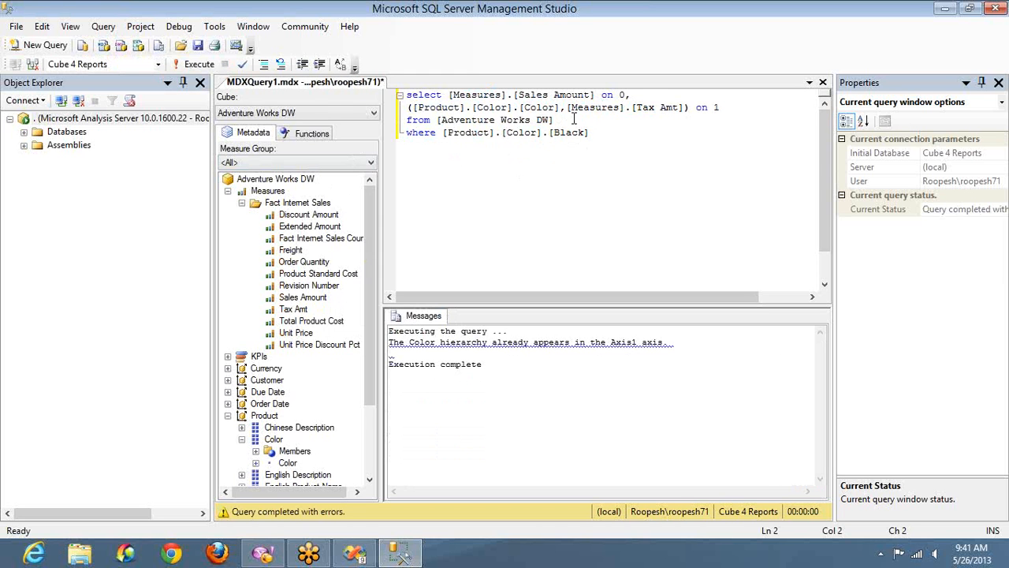
Comment out the where clause and run the query.
{"action": "left_click", "coordinate": [593, 132]}
{"action": "key", "text": "Home"}
{"action": "type", "text": "--"}
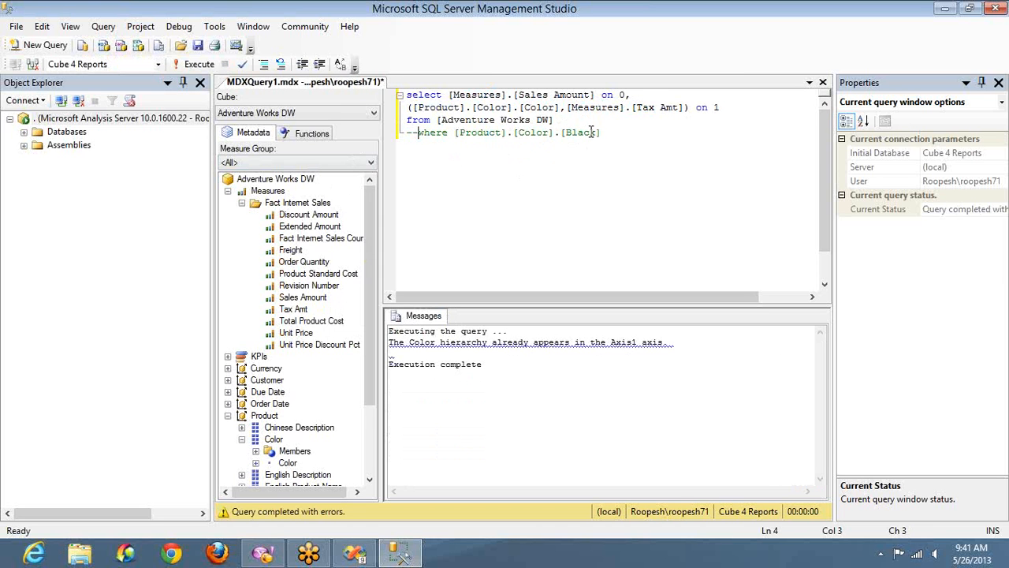
{"action": "key", "text": "F5"}
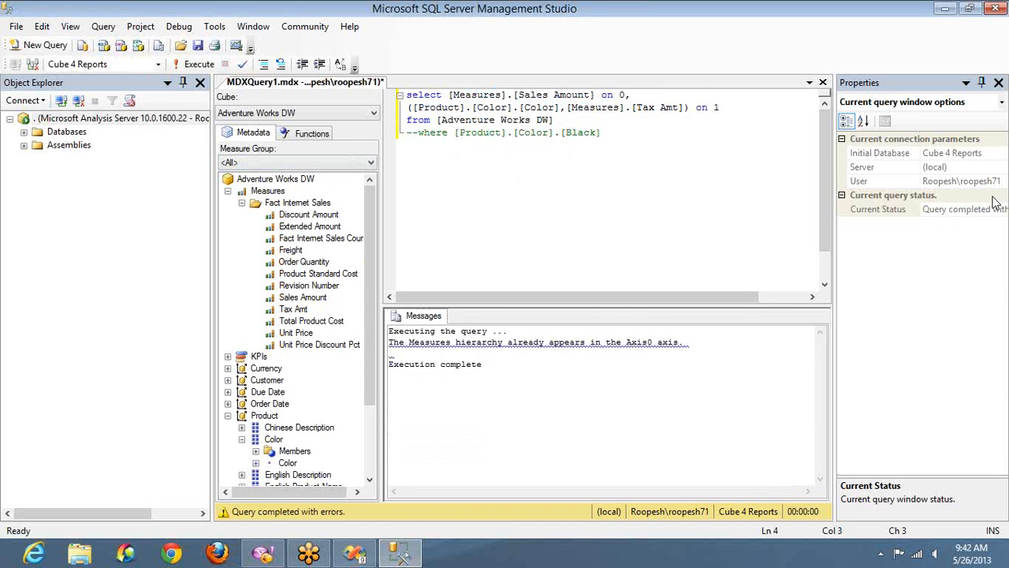
{"action": "left_click", "coordinate": [899, 263]}
{"action": "left_click", "coordinate": [894, 228]}
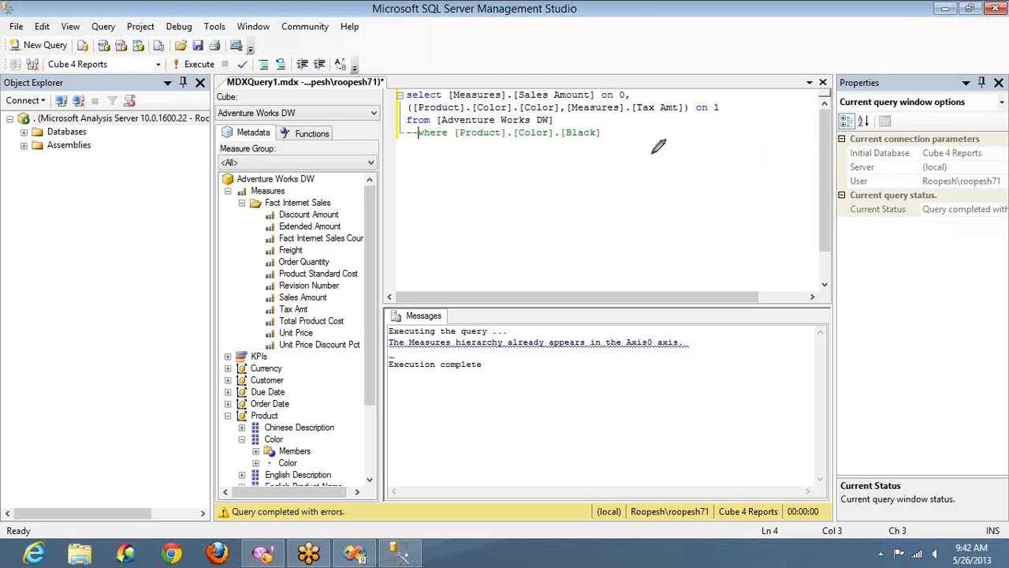
{"action": "left_click_drag", "start_coordinate": [612, 45], "coordinate": [561, 88]}
{"action": "mouse_move", "coordinate": [675, 49]}
{"action": "left_mouse_down"}
{"action": "mouse_move", "coordinate": [647, 104]}
{"action": "mouse_move", "coordinate": [666, 97]}
{"action": "left_mouse_up"}
{"action": "mouse_move", "coordinate": [556, 219]}
{"action": "left_mouse_down"}
{"action": "mouse_move", "coordinate": [552, 191]}
{"action": "mouse_move", "coordinate": [530, 160]}
{"action": "mouse_move", "coordinate": [524, 169]}
{"action": "left_mouse_up"}
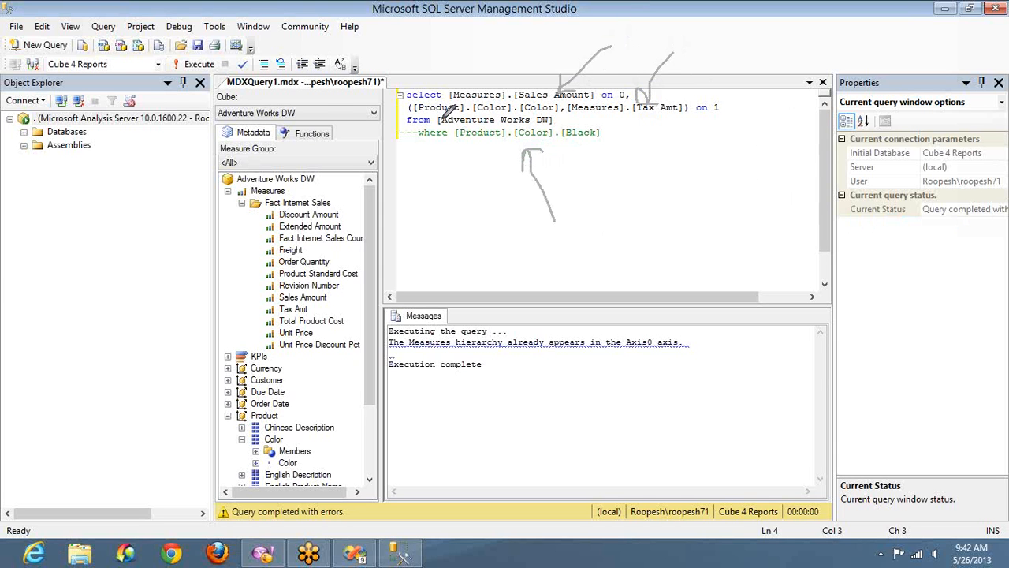
{"action": "left_click_drag", "start_coordinate": [477, 114], "coordinate": [544, 114]}
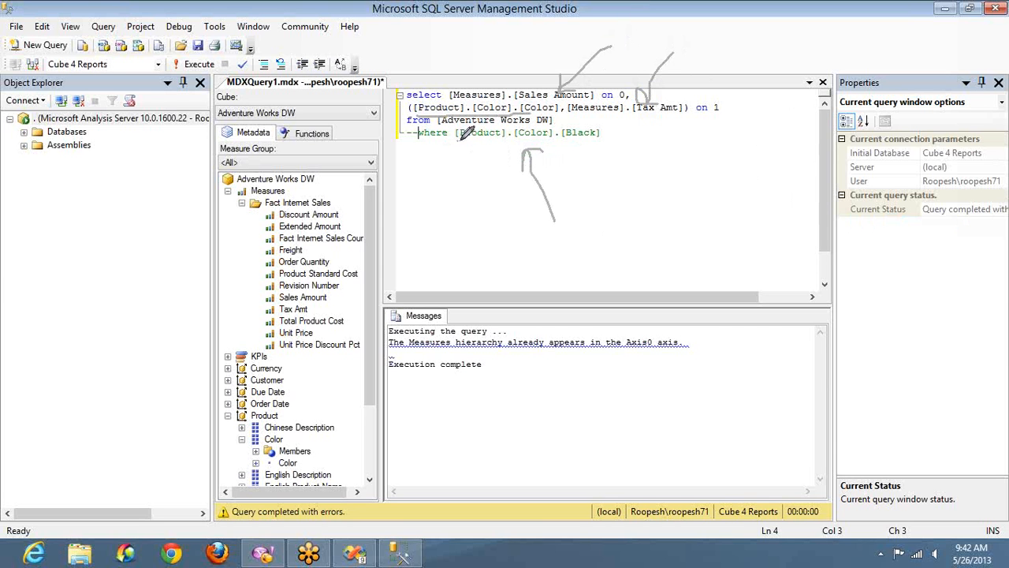
{"action": "left_click_drag", "start_coordinate": [460, 142], "coordinate": [544, 143]}
{"action": "right_click", "coordinate": [877, 211]}
{"action": "left_click", "coordinate": [872, 209]}
{"action": "key", "text": "Escape"}
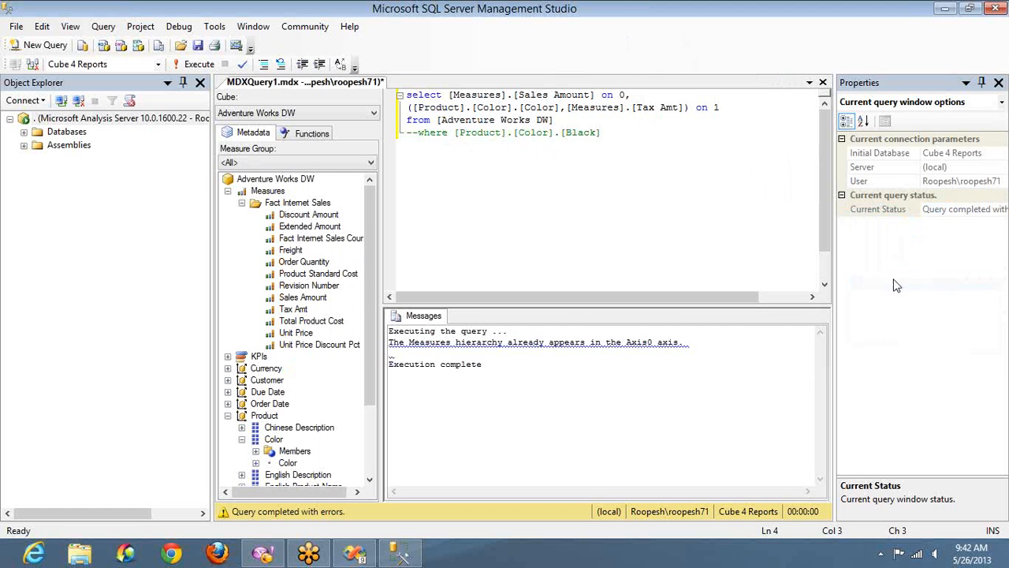
Switch to the Visual Studio Query Designer and move the non empty rows expression onto its own line.
{"action": "key", "text": "alt+Tab"}
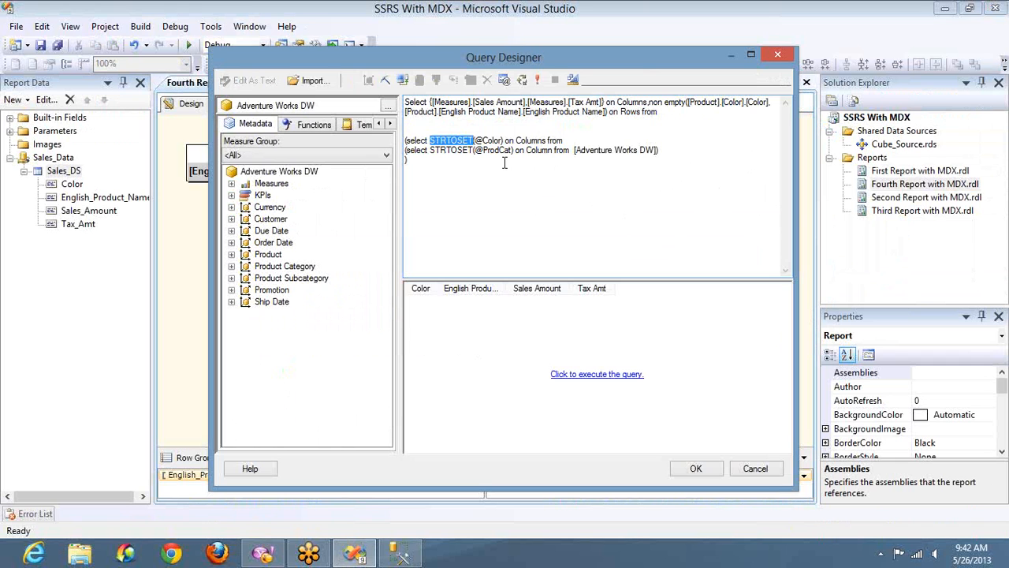
{"action": "left_click", "coordinate": [488, 140]}
{"action": "double_click", "coordinate": [488, 140]}
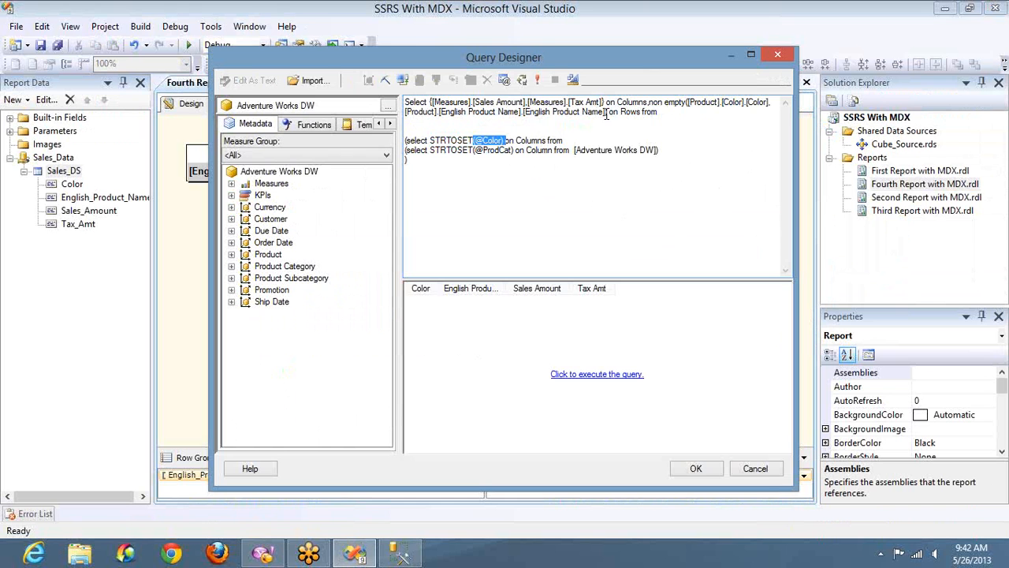
{"action": "left_click", "coordinate": [649, 104]}
{"action": "key", "text": "Return"}
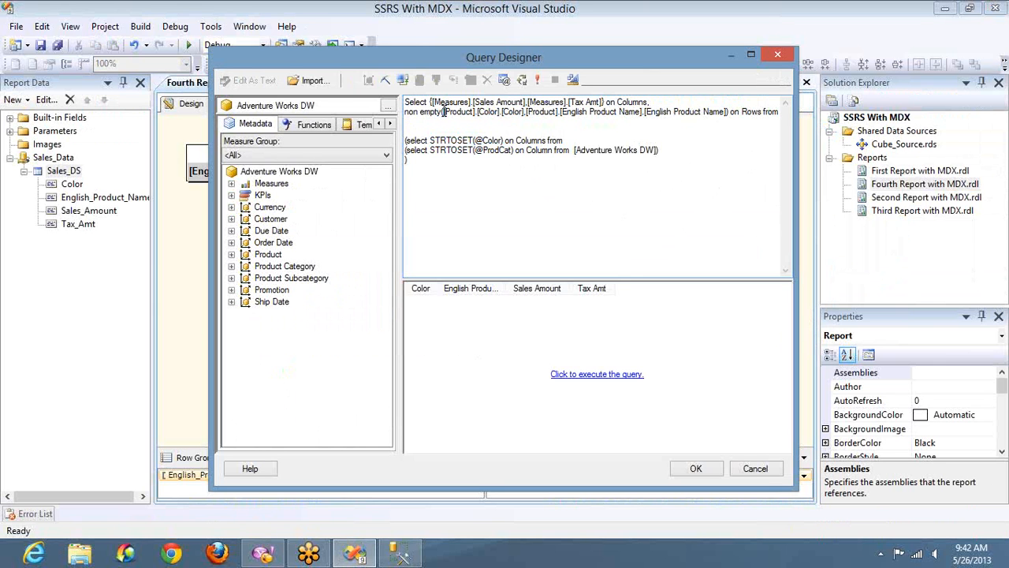
{"action": "left_click_drag", "start_coordinate": [444, 111], "coordinate": [516, 112]}
{"action": "key", "text": "Delete"}
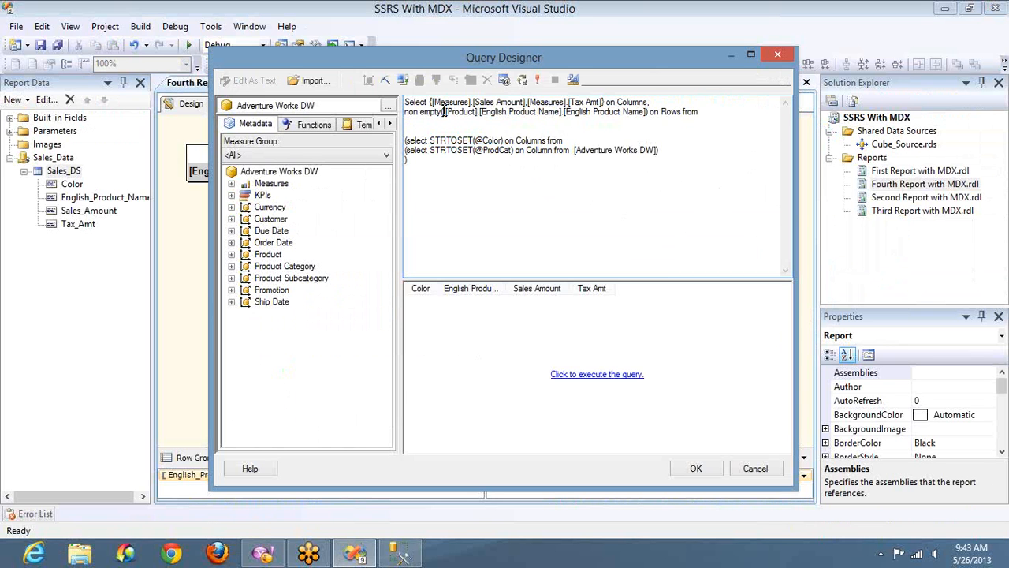
{"action": "type", "text": "STRTOS"}
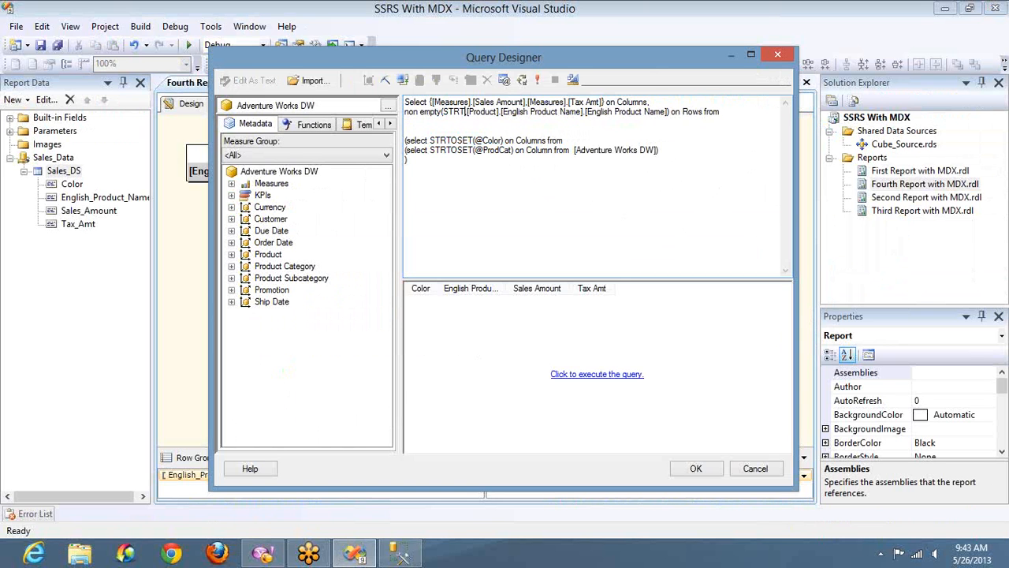
{"action": "type", "text": "ET(@C"}
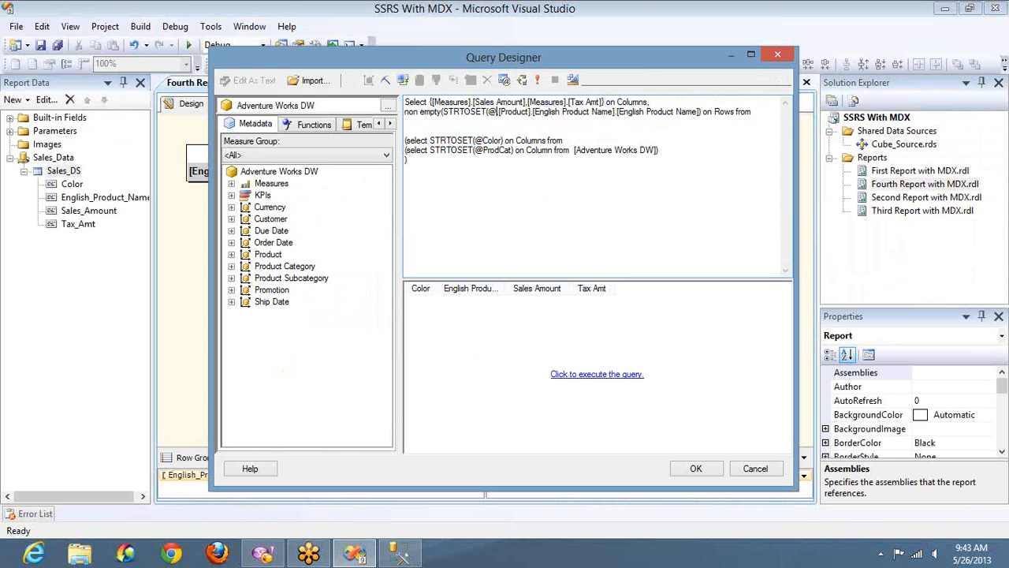
{"action": "type", "text": "olor)"}
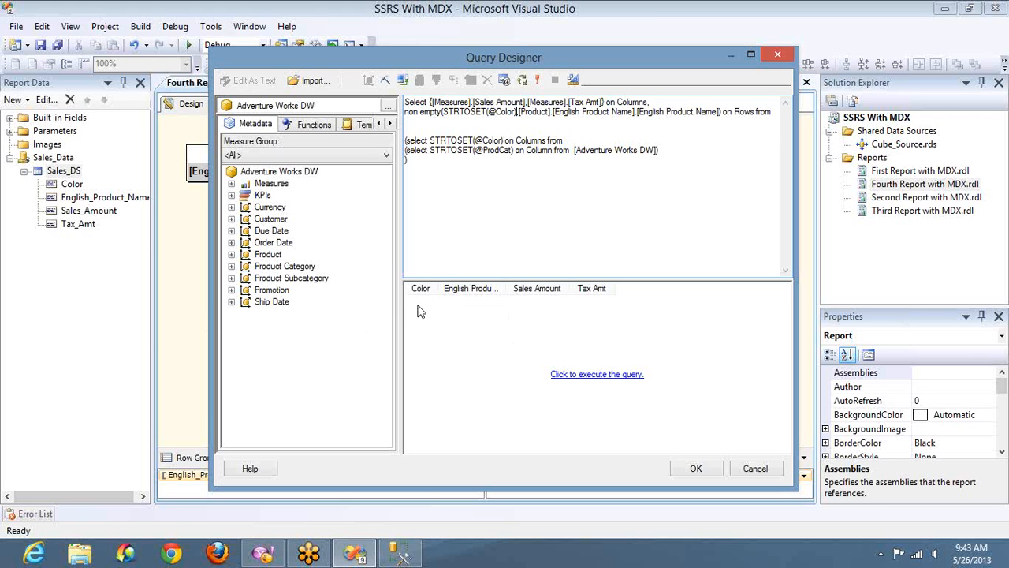
{"action": "type", "text": ","}
{"action": "left_click", "coordinate": [570, 150]}
{"action": "key", "text": "shift+Home"}
{"action": "key", "text": "Delete"}
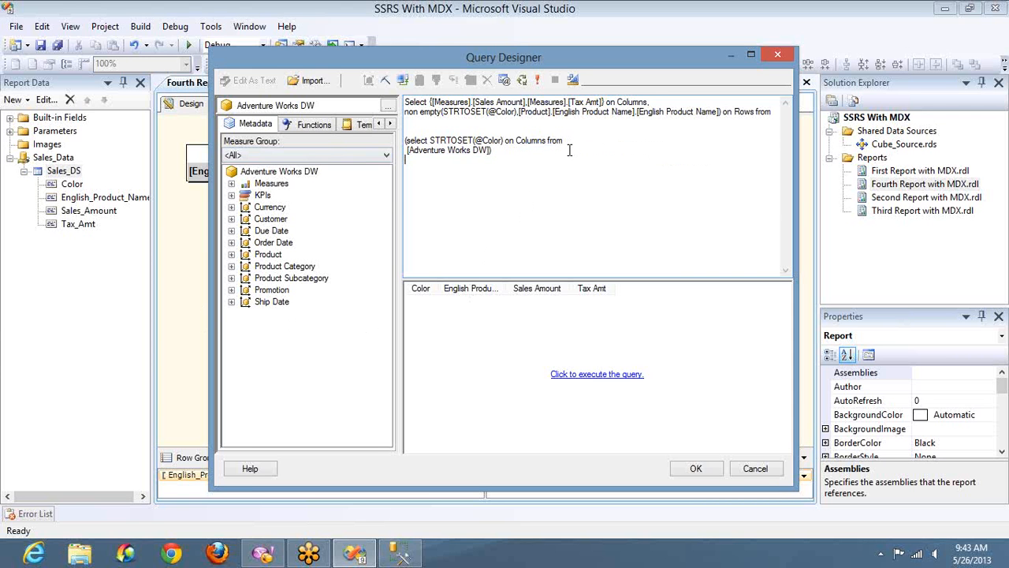
{"action": "left_click", "coordinate": [539, 79]}
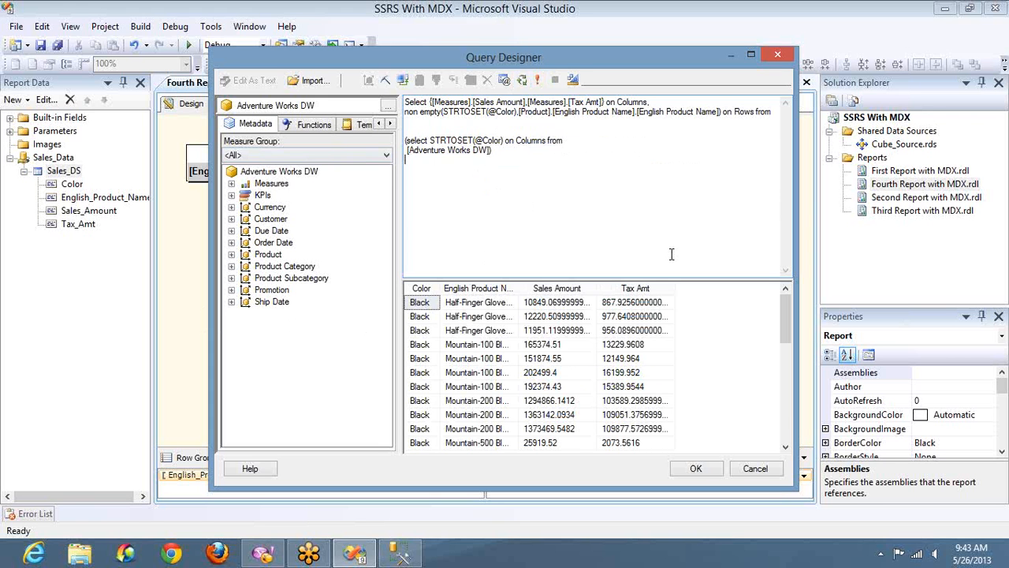
{"action": "left_click", "coordinate": [785, 430]}
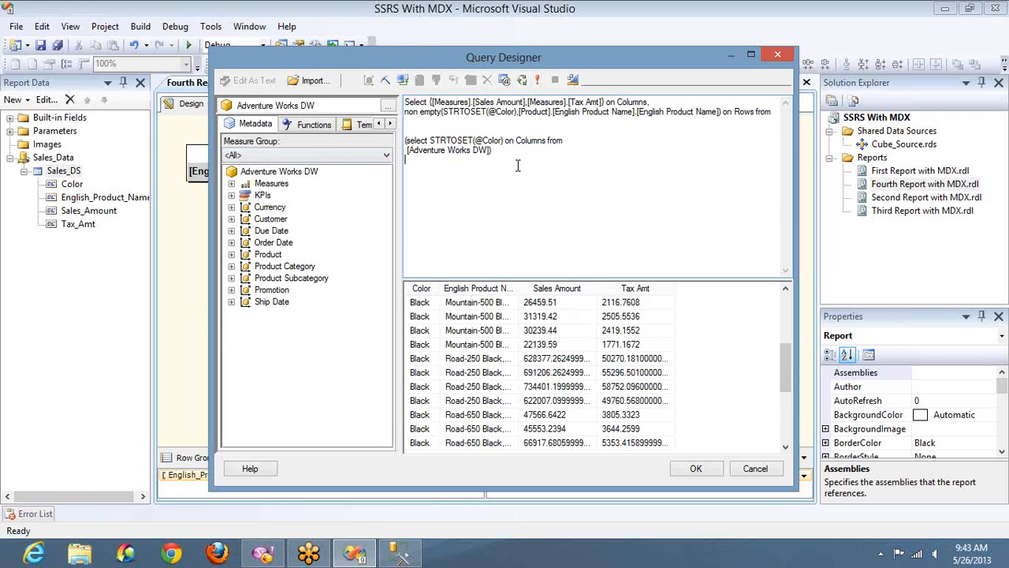
{"action": "left_click", "coordinate": [445, 129]}
{"action": "key", "text": "ctrl+shift+End"}
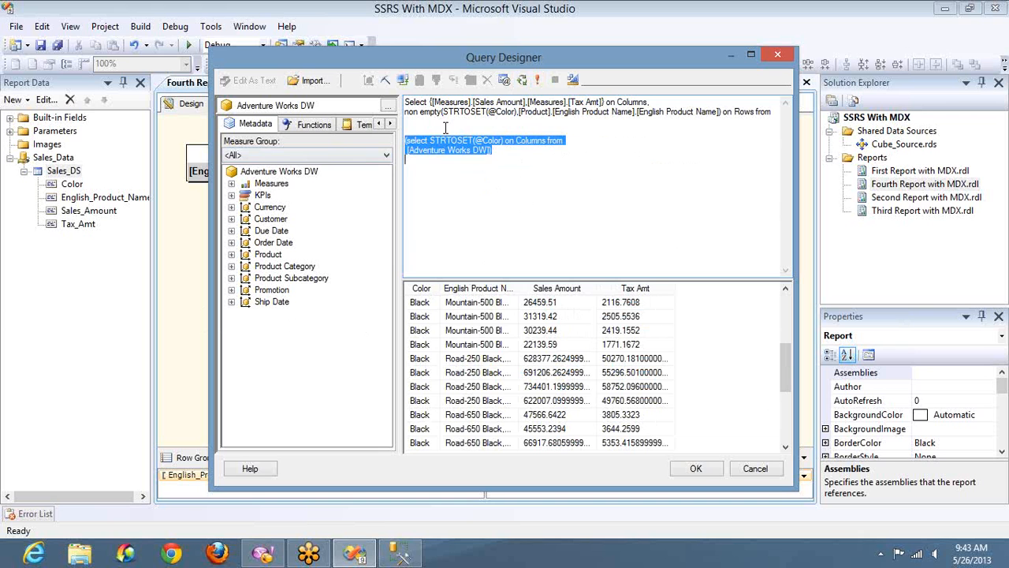
{"action": "key", "text": "Delete"}
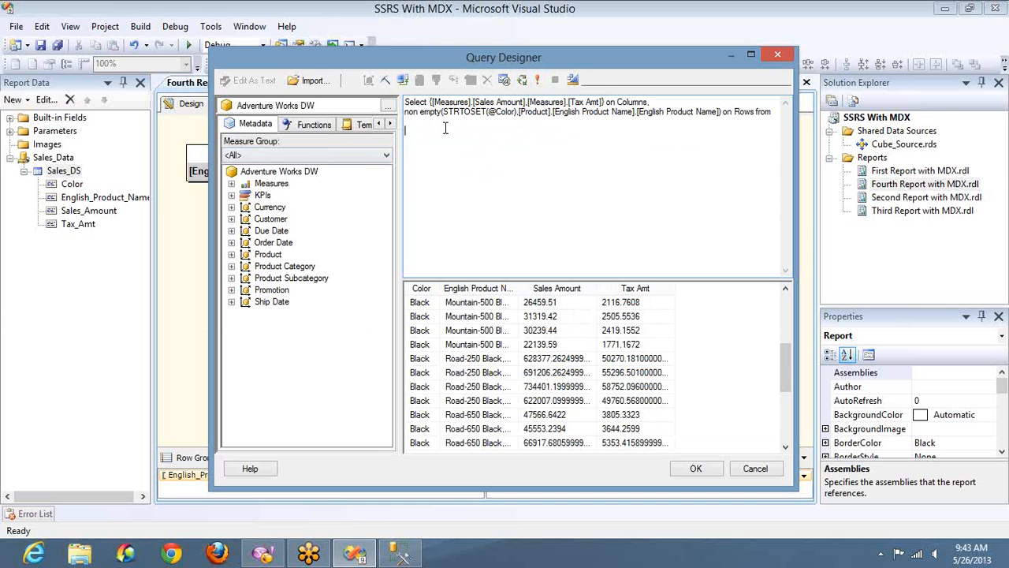
{"action": "left_click", "coordinate": [539, 79]}
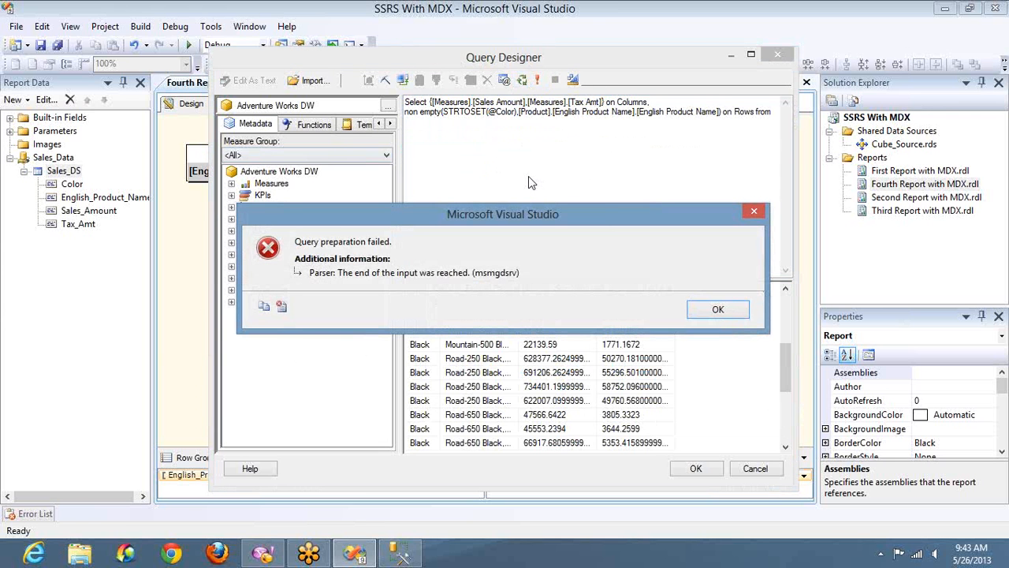
{"action": "left_click", "coordinate": [718, 310]}
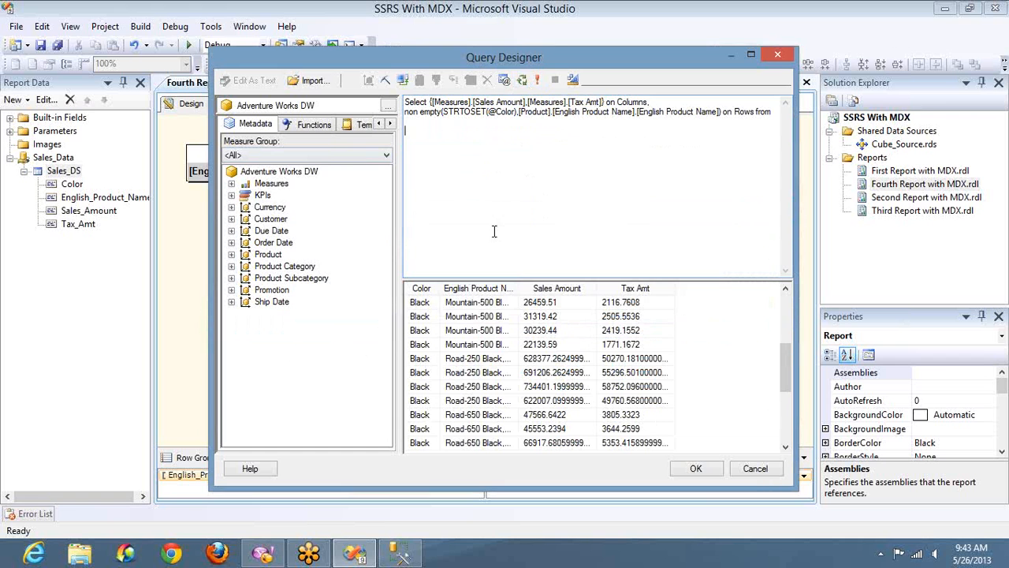
Insert [Adventure Works DW] as the cube after Rows from, execute the query and accept the Query Designer.
{"action": "left_click_drag", "start_coordinate": [335, 155], "coordinate": [410, 139]}
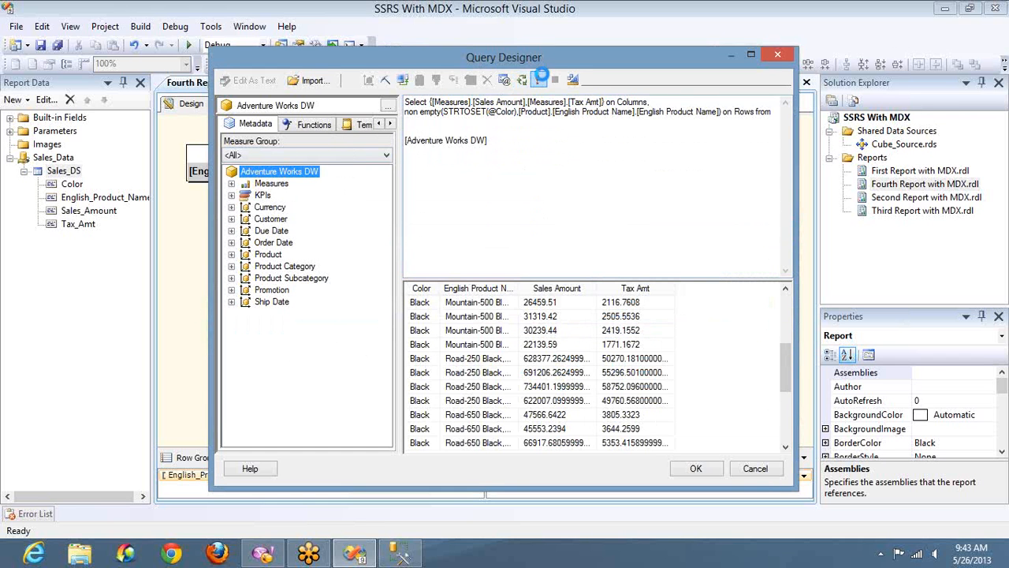
{"action": "left_click", "coordinate": [539, 79]}
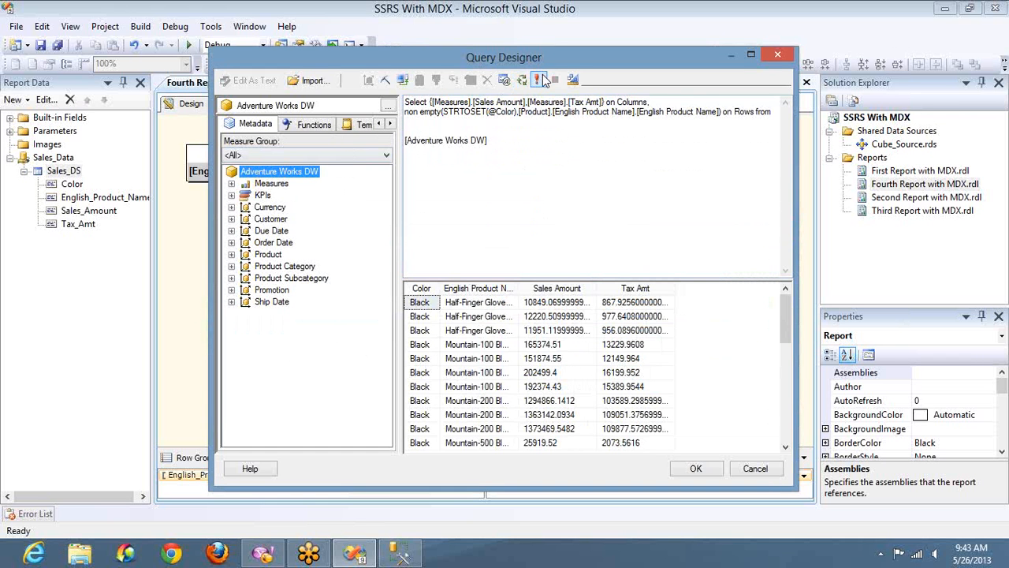
{"action": "left_click", "coordinate": [1002, 39]}
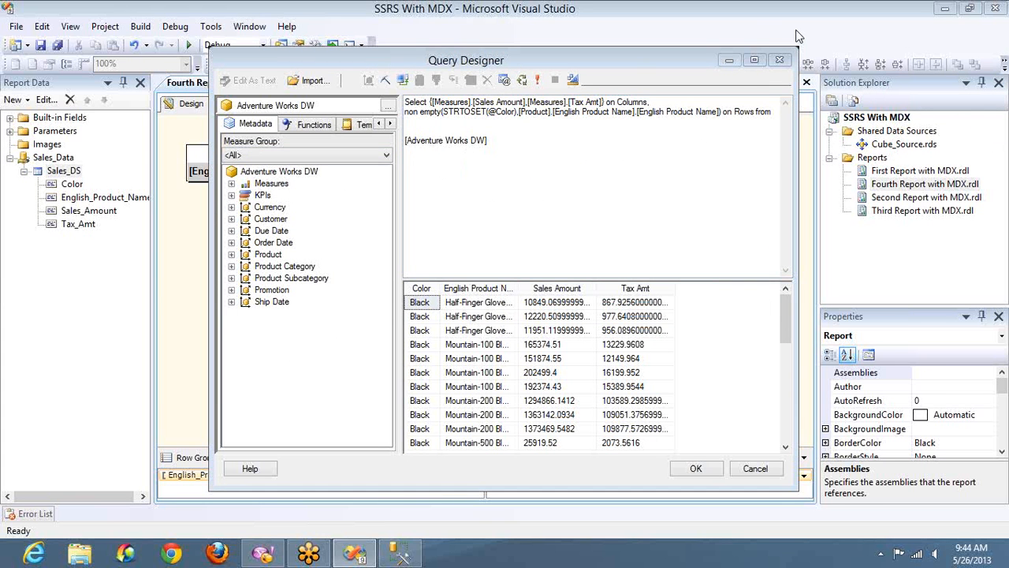
{"action": "left_click", "coordinate": [705, 469]}
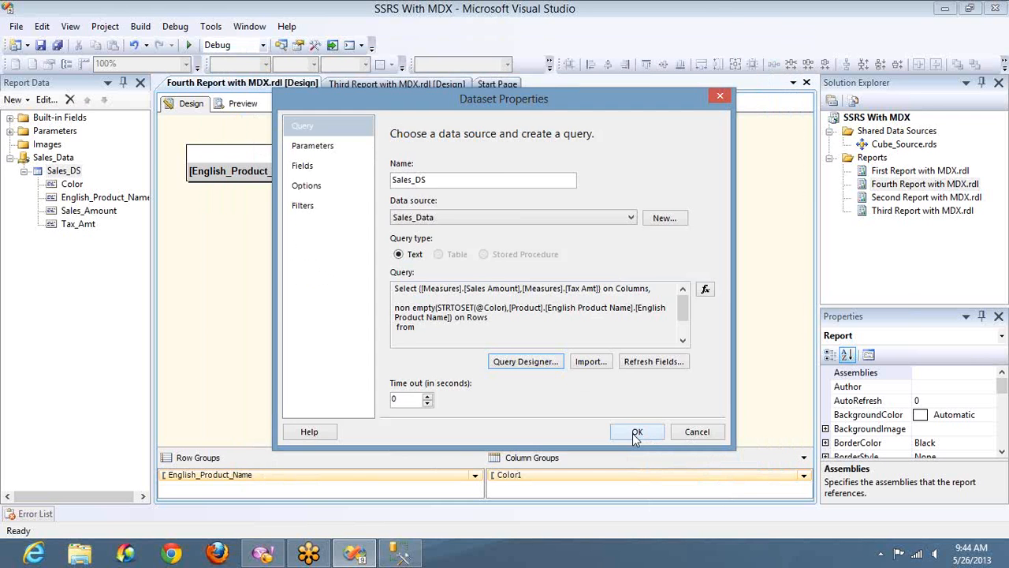
{"action": "left_click", "coordinate": [636, 434]}
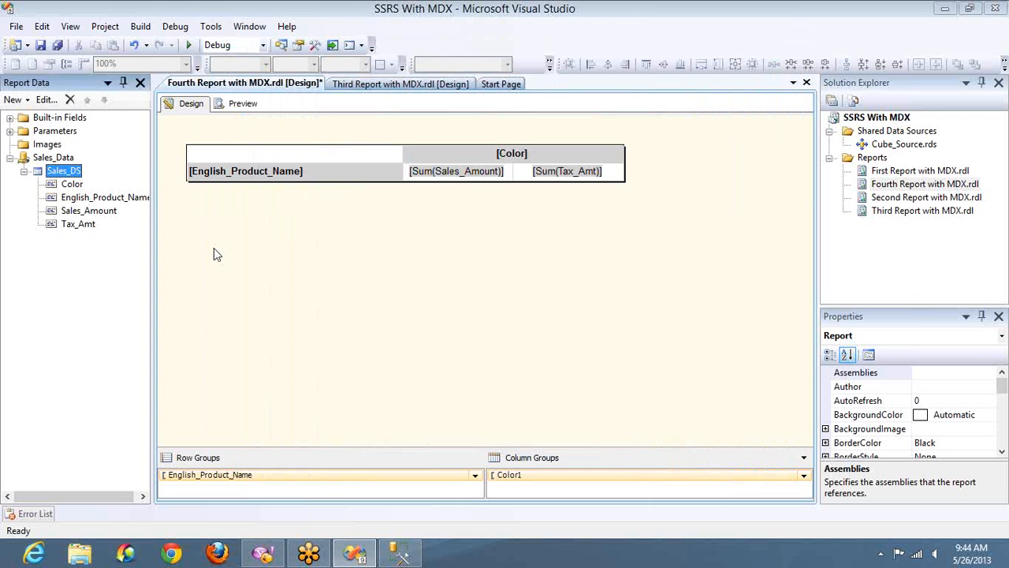
Preview the report with Black and Blue selected for the Color parameter.
{"action": "left_click", "coordinate": [249, 105]}
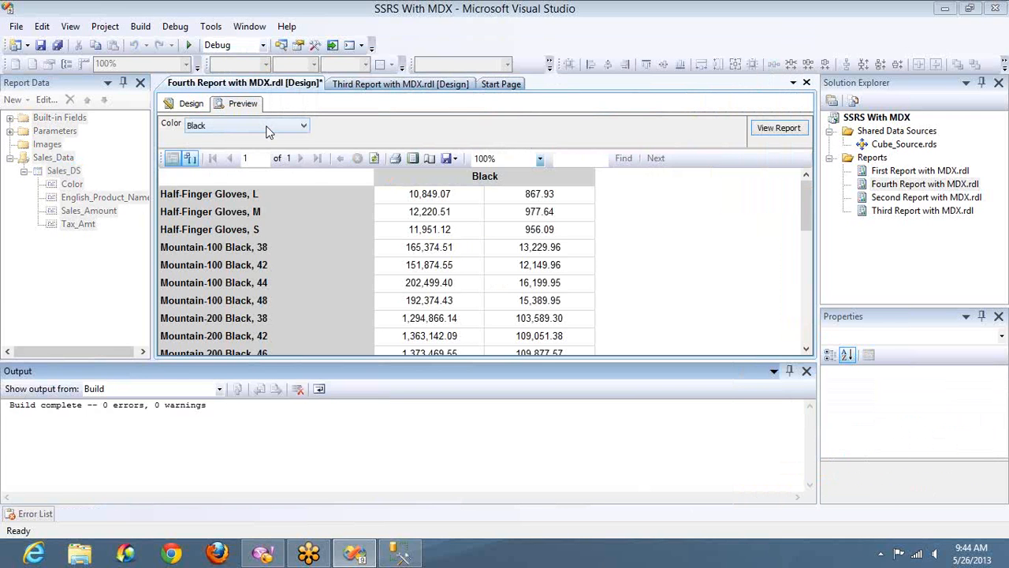
{"action": "left_click", "coordinate": [266, 127]}
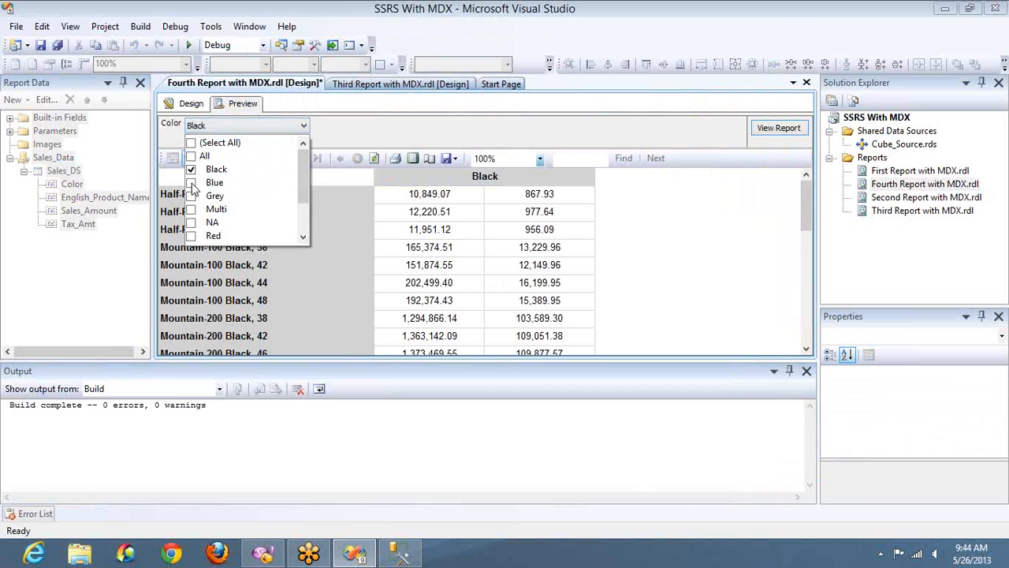
{"action": "left_click", "coordinate": [191, 183]}
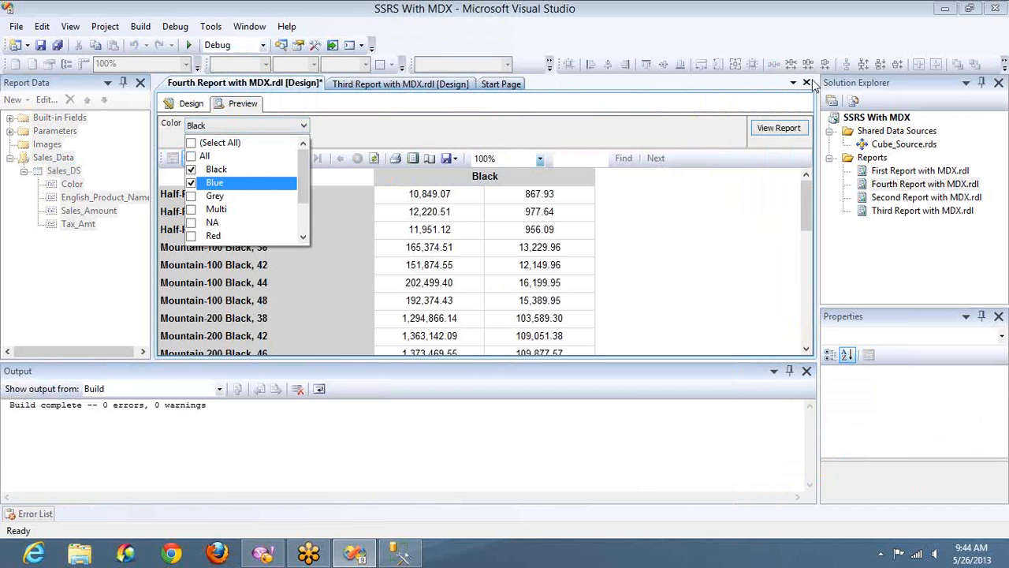
{"action": "left_click", "coordinate": [762, 131]}
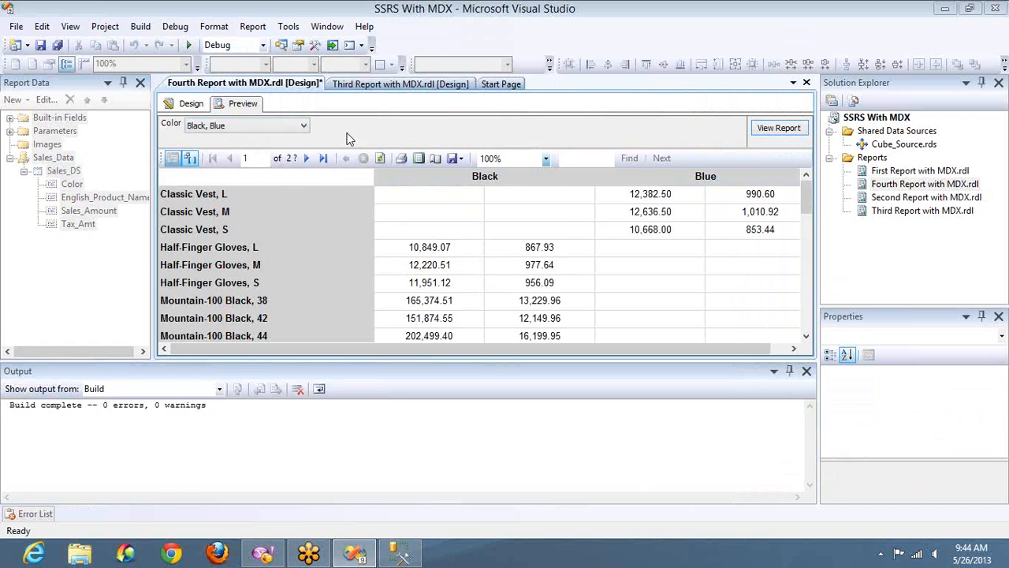
Reopen the dataset query, move [Adventure Works DW] up directly after Rows from, and try to execute it.
{"action": "left_click", "coordinate": [190, 104]}
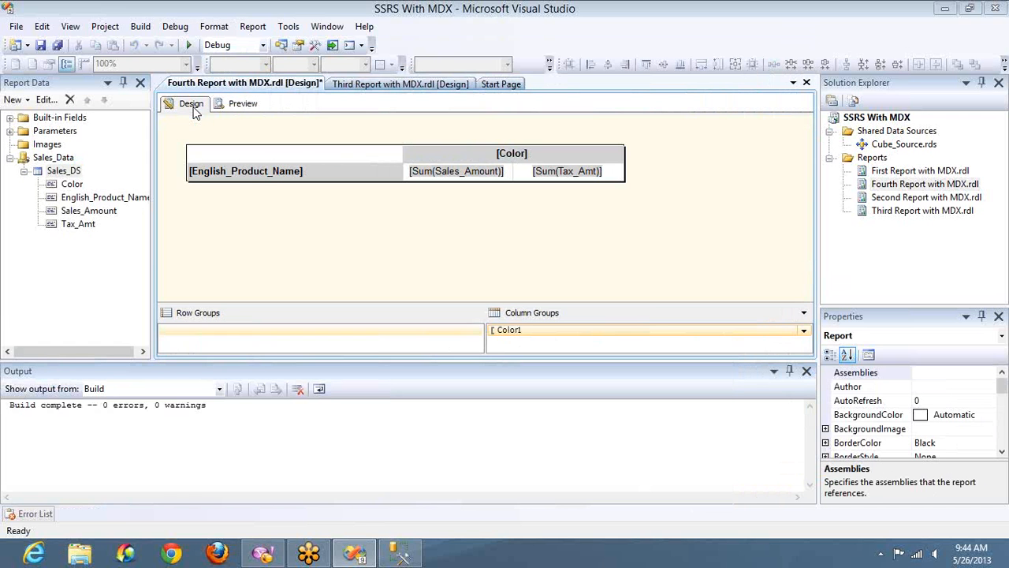
{"action": "left_click", "coordinate": [64, 171]}
{"action": "double_click", "coordinate": [63, 172]}
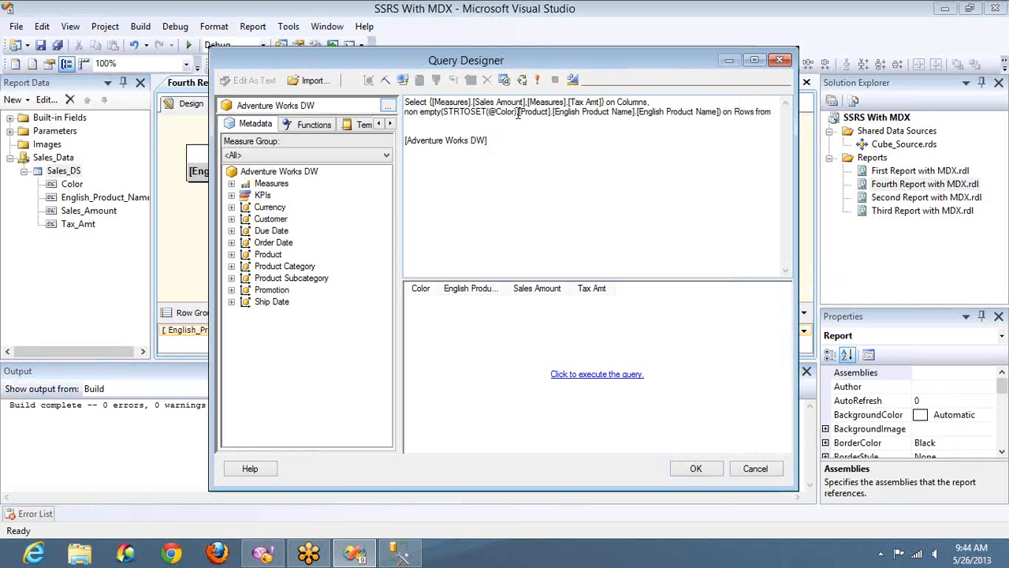
{"action": "left_click", "coordinate": [423, 129]}
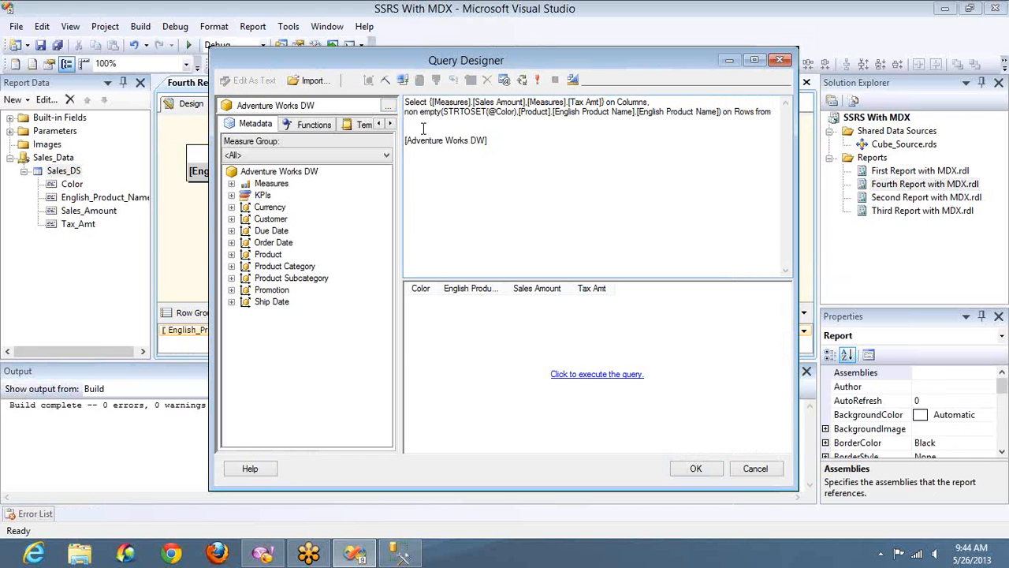
{"action": "key", "text": "Delete"}
{"action": "type", "text": "["}
{"action": "key", "text": "BackSpace"}
{"action": "key", "text": "Delete"}
{"action": "key", "text": "Delete"}
{"action": "type", "text": "A"}
{"action": "left_click_drag", "start_coordinate": [415, 122], "coordinate": [424, 128]}
{"action": "key", "text": "Left"}
{"action": "key", "text": "BackSpace"}
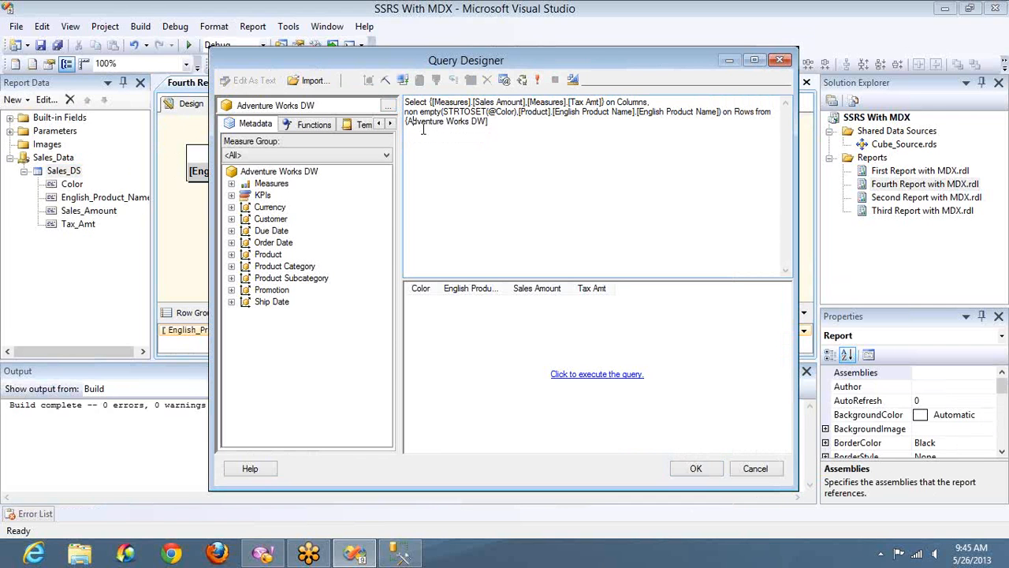
{"action": "left_click", "coordinate": [536, 82]}
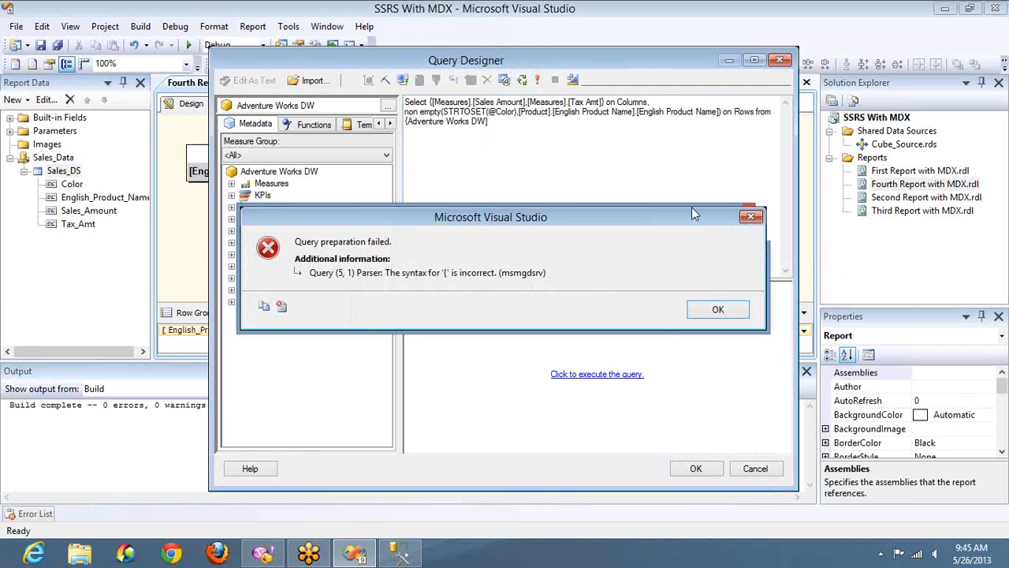
{"action": "left_click", "coordinate": [718, 309]}
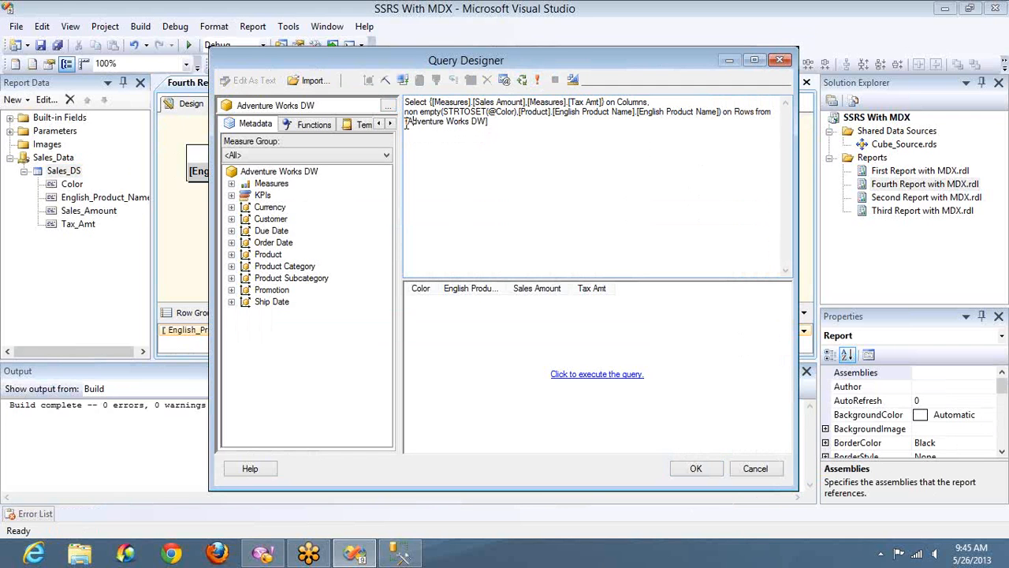
{"action": "key", "text": "Delete"}
{"action": "type", "text": "["}
{"action": "type", "text": "{"}
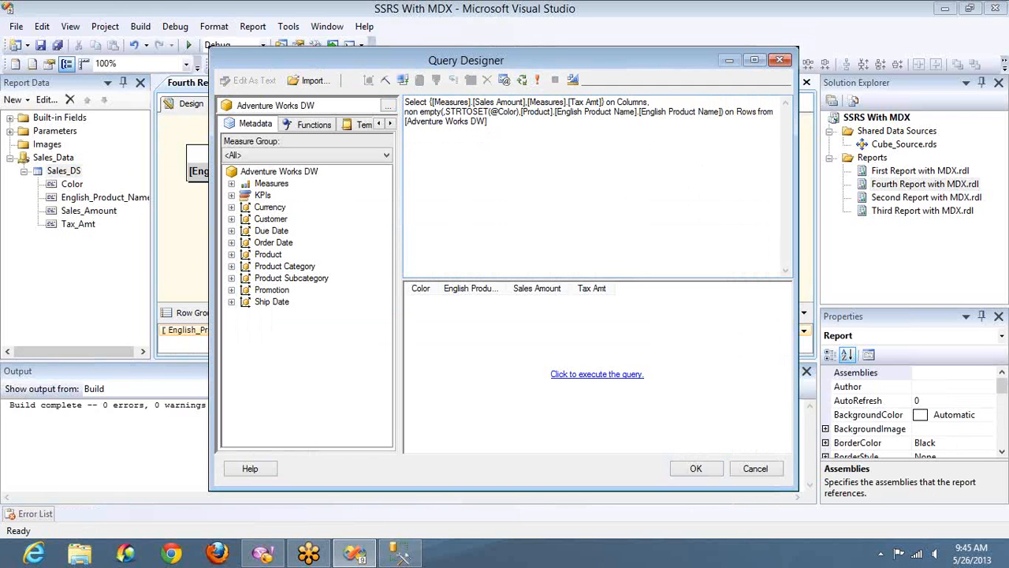
{"action": "type", "text": "STRTO"}
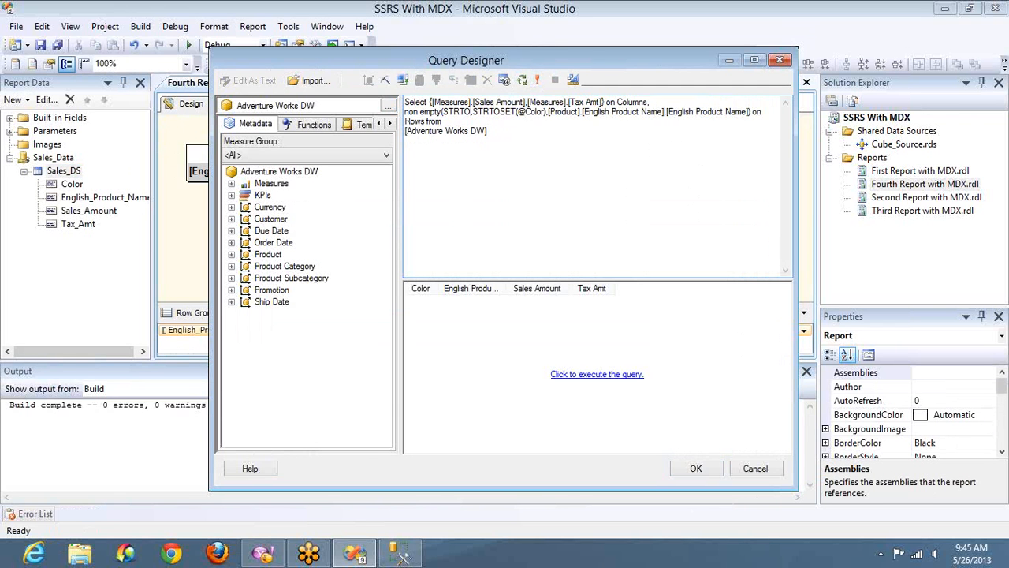
{"action": "type", "text": "SET("}
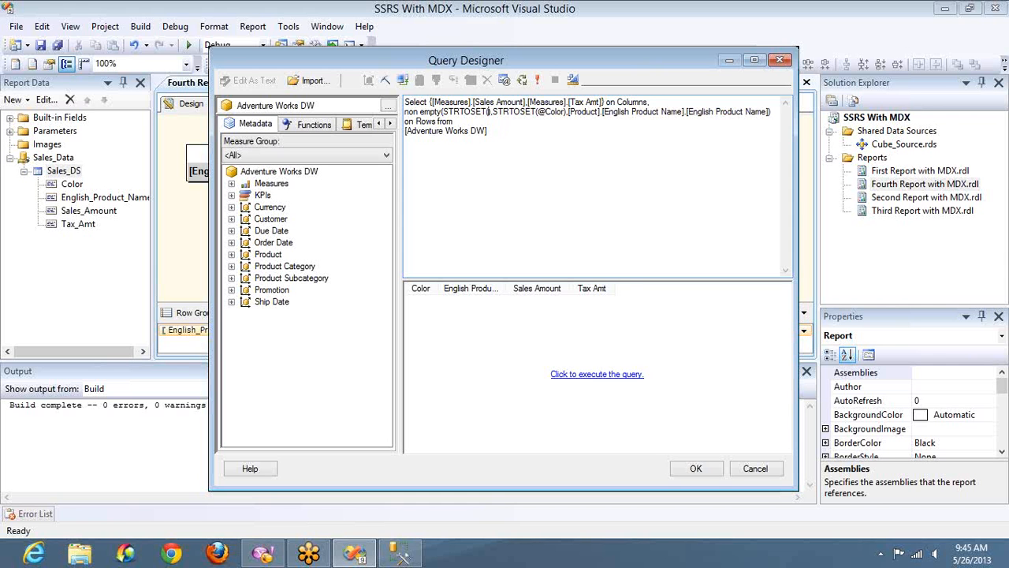
{"action": "type", "text": "@Prod"}
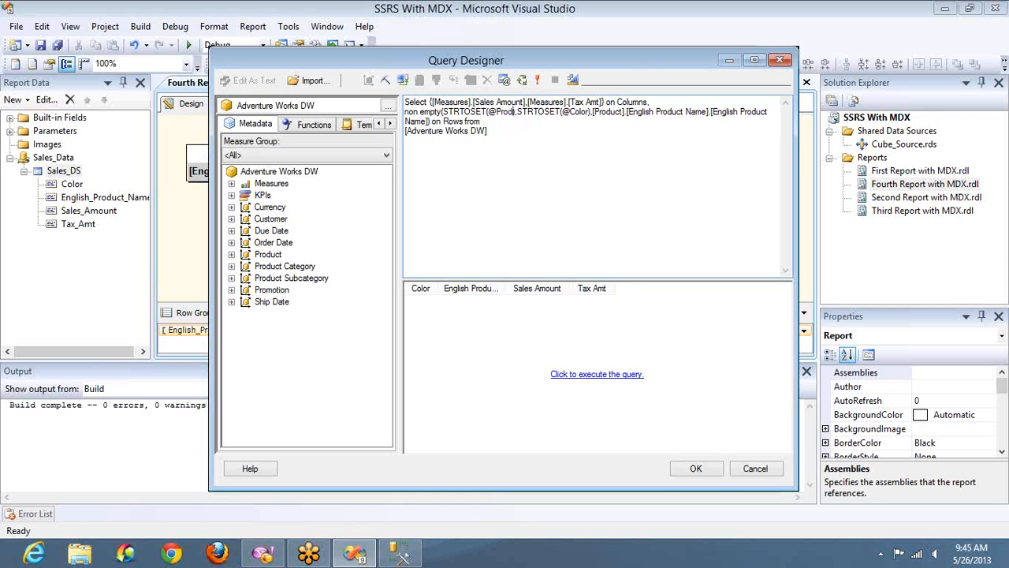
{"action": "type", "text": "Cat"}
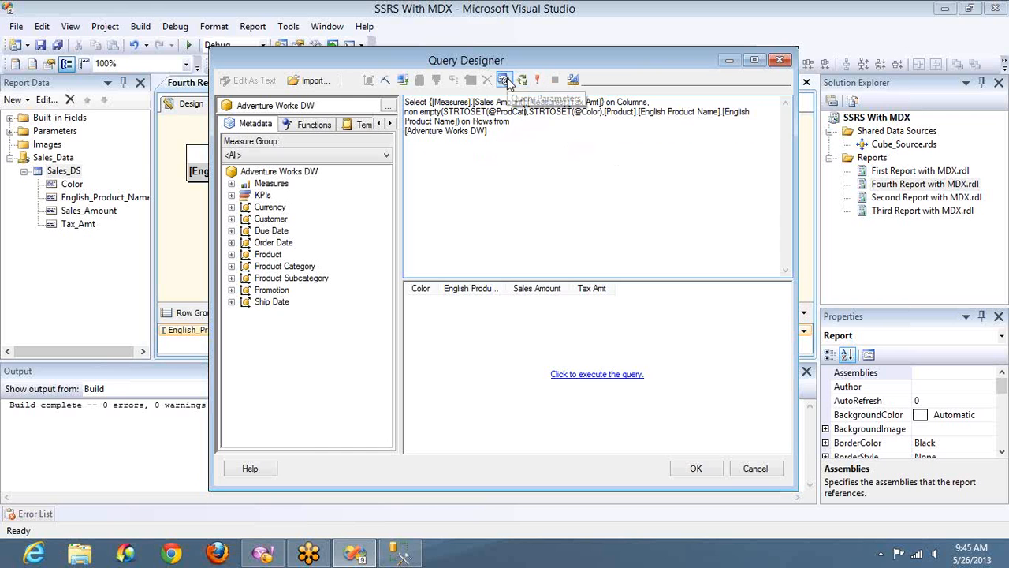
Open the query parameters and add a new parameter named ProdCat.
{"action": "left_click", "coordinate": [505, 79]}
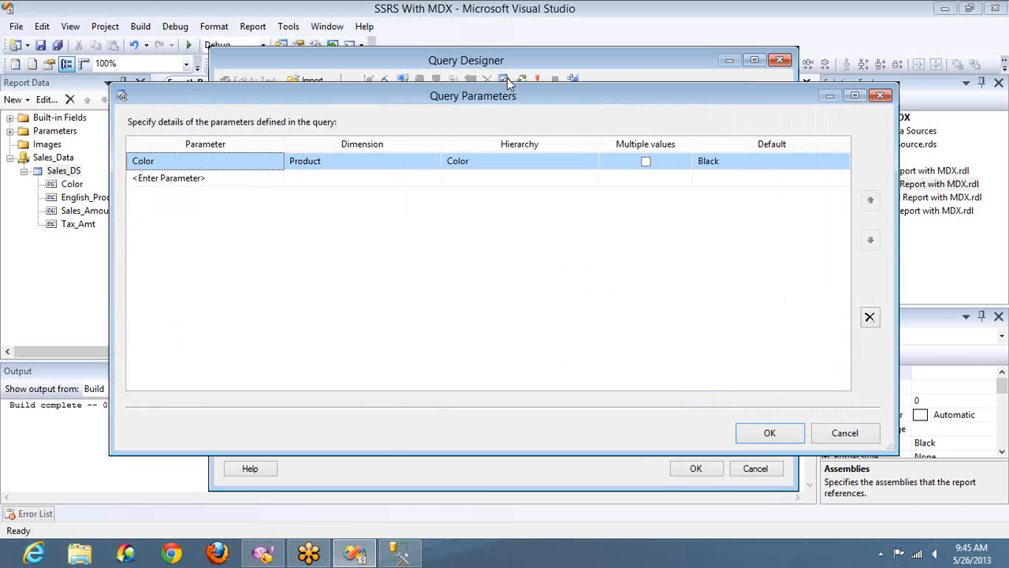
{"action": "left_click", "coordinate": [255, 179]}
{"action": "type", "text": "Pro"}
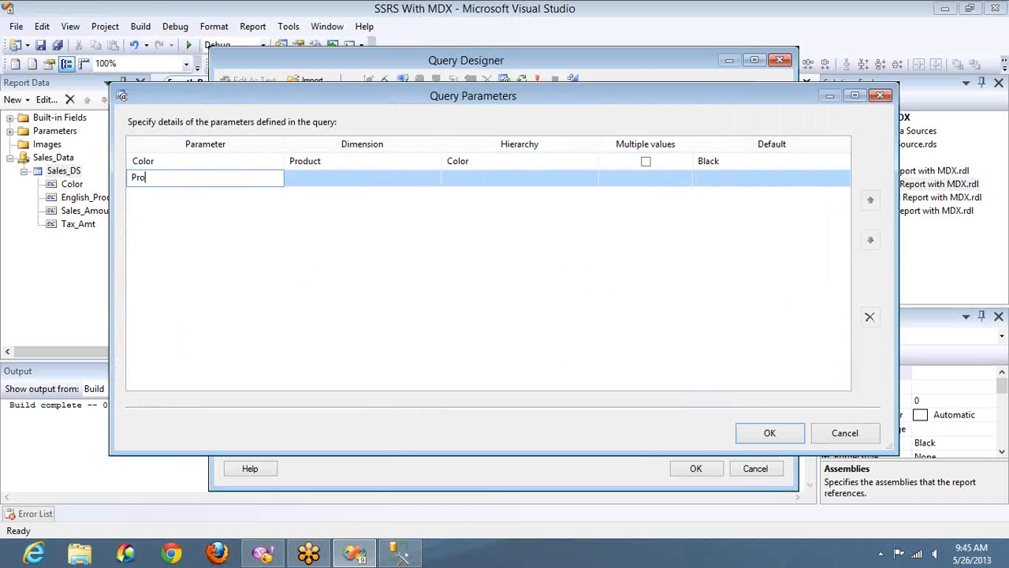
{"action": "type", "text": "dCat"}
{"action": "left_click", "coordinate": [802, 33]}
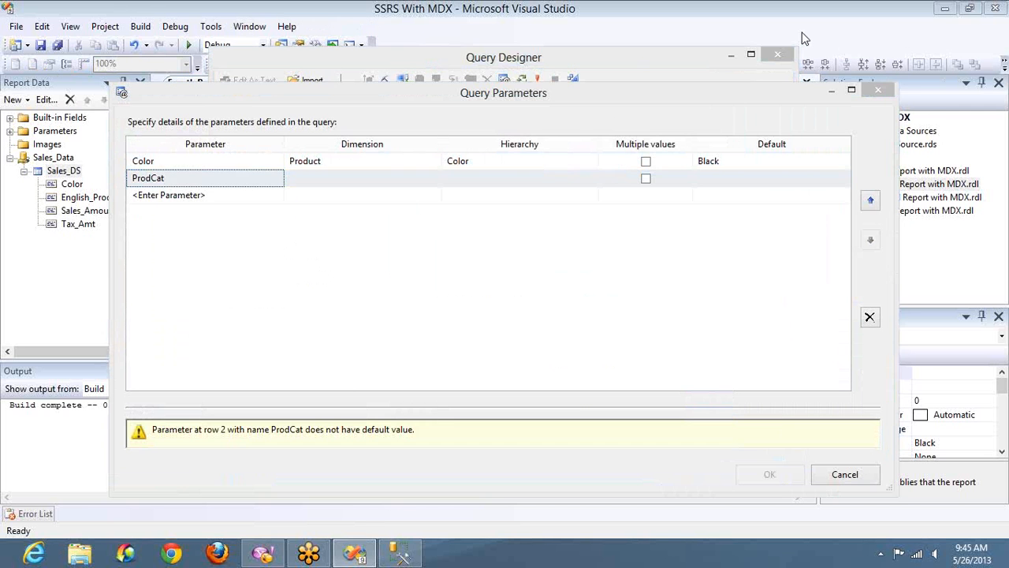
Set ProdCat's dimension to Product Category and its hierarchy to English Product Category Name.
{"action": "left_click", "coordinate": [418, 186]}
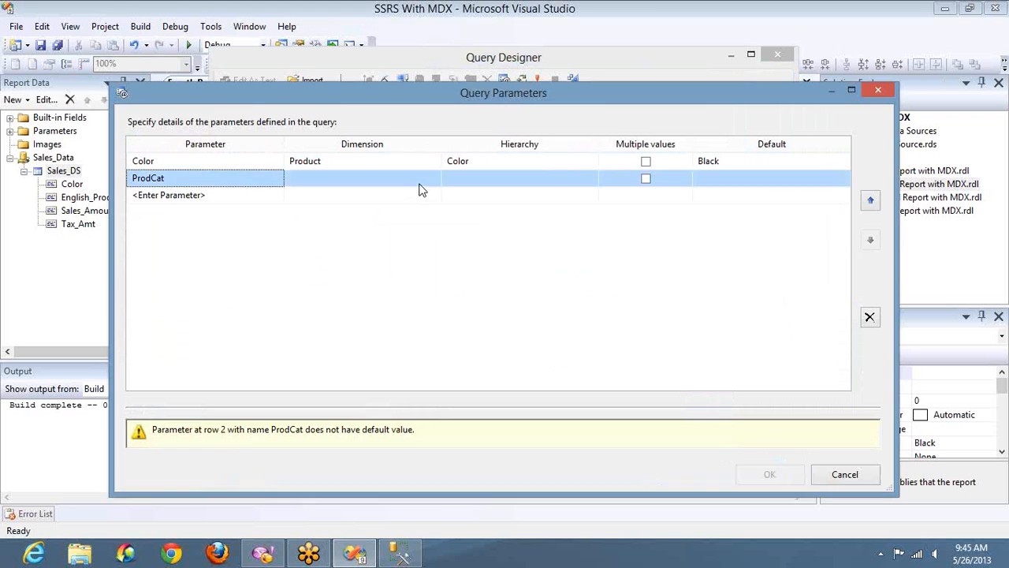
{"action": "left_click", "coordinate": [419, 186]}
{"action": "left_click", "coordinate": [333, 276]}
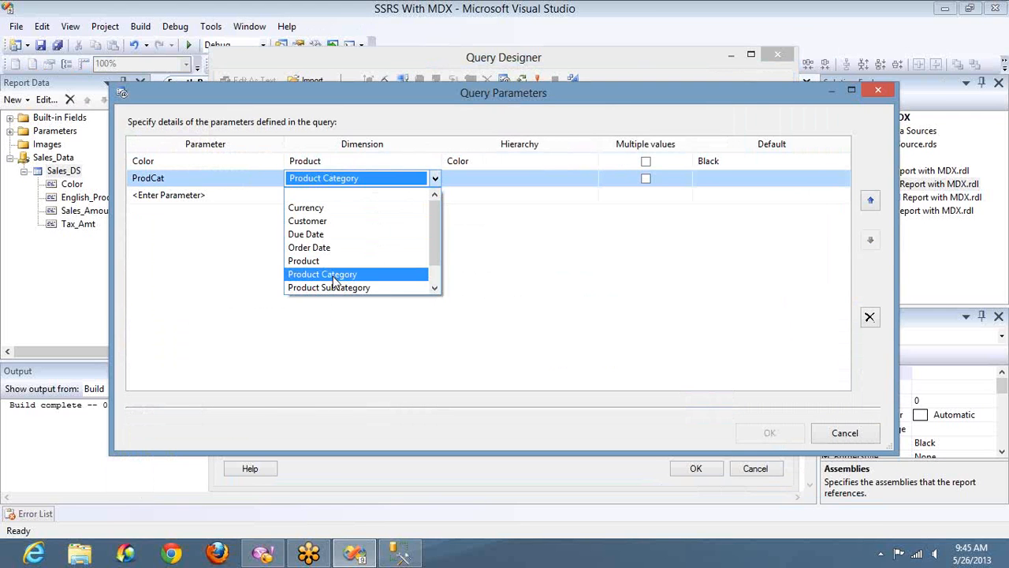
{"action": "left_click", "coordinate": [595, 183]}
{"action": "left_click", "coordinate": [593, 180]}
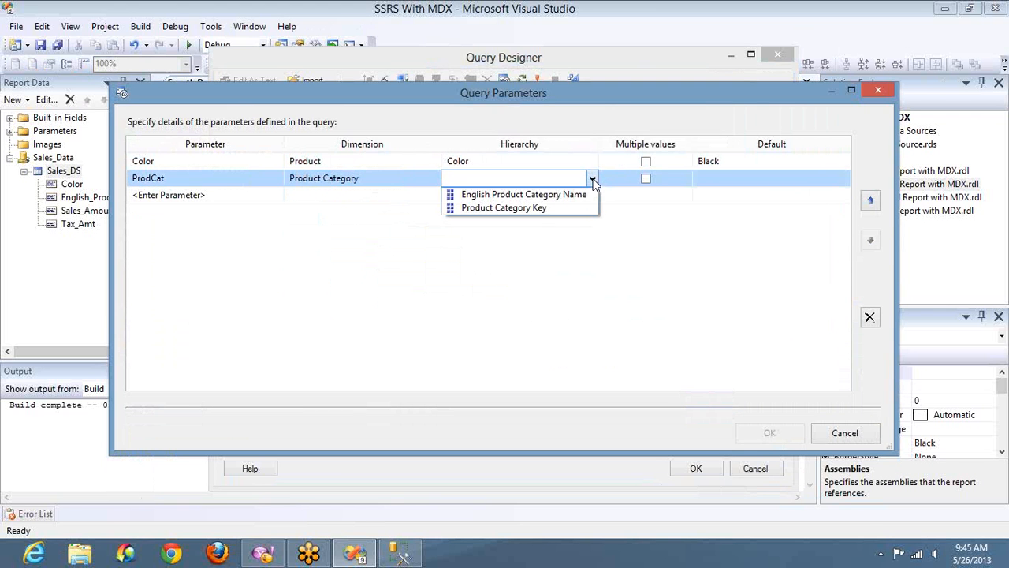
{"action": "left_click", "coordinate": [571, 194]}
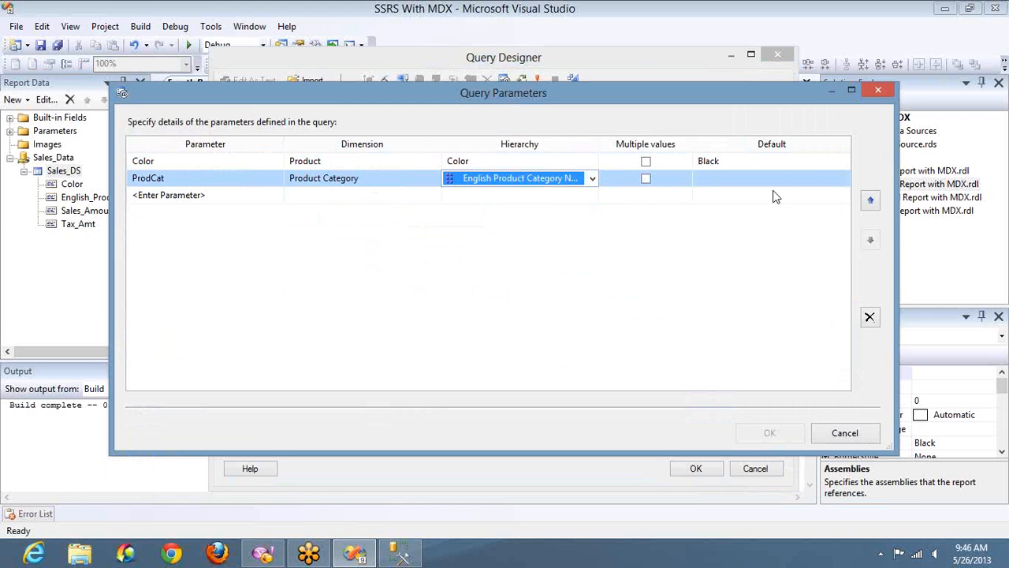
Set ProdCat's default to All, close the parameters dialog and execute the query.
{"action": "left_click", "coordinate": [841, 181]}
{"action": "left_click", "coordinate": [840, 181]}
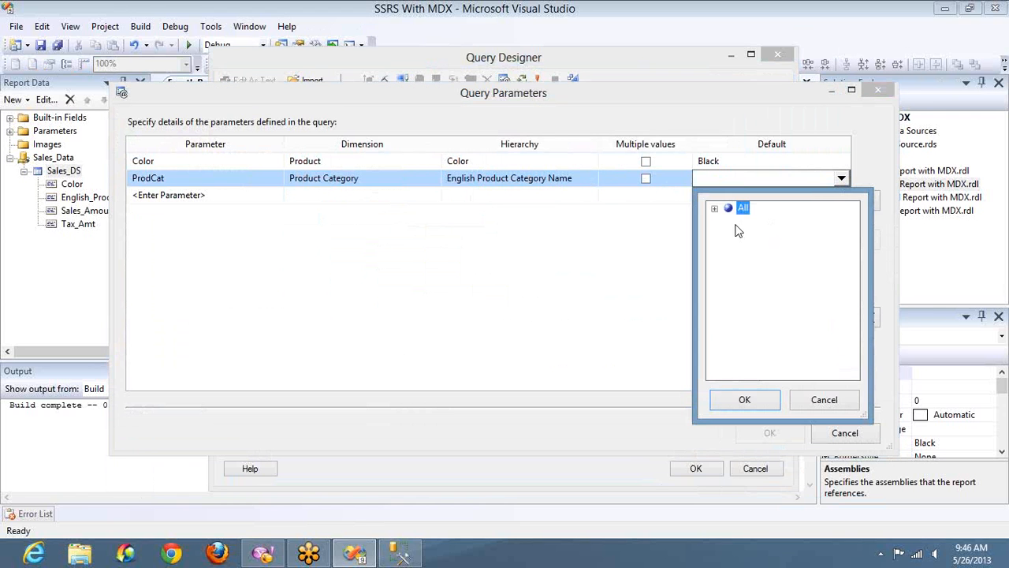
{"action": "left_click", "coordinate": [716, 209]}
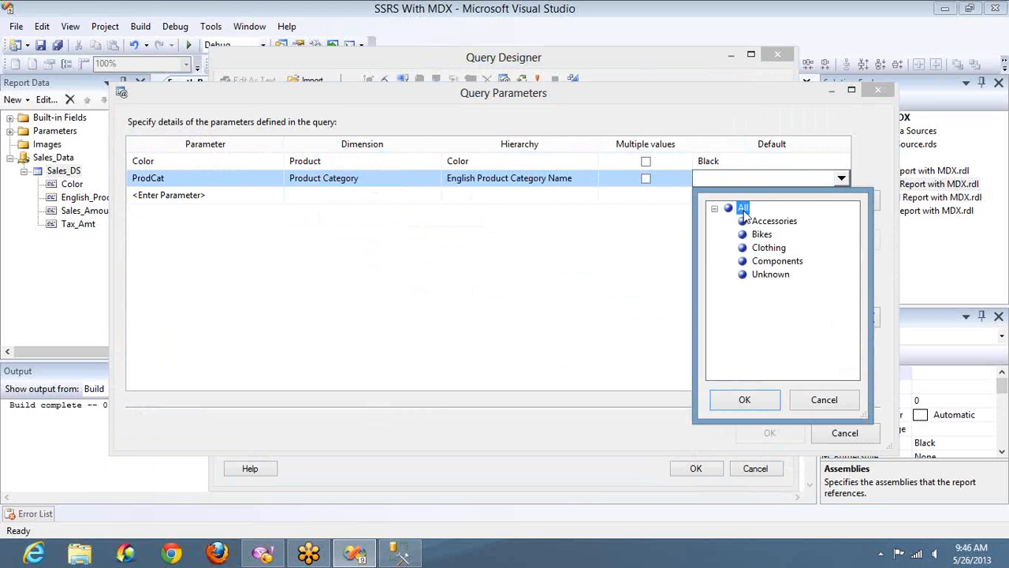
{"action": "left_click", "coordinate": [745, 400]}
{"action": "left_click", "coordinate": [752, 436]}
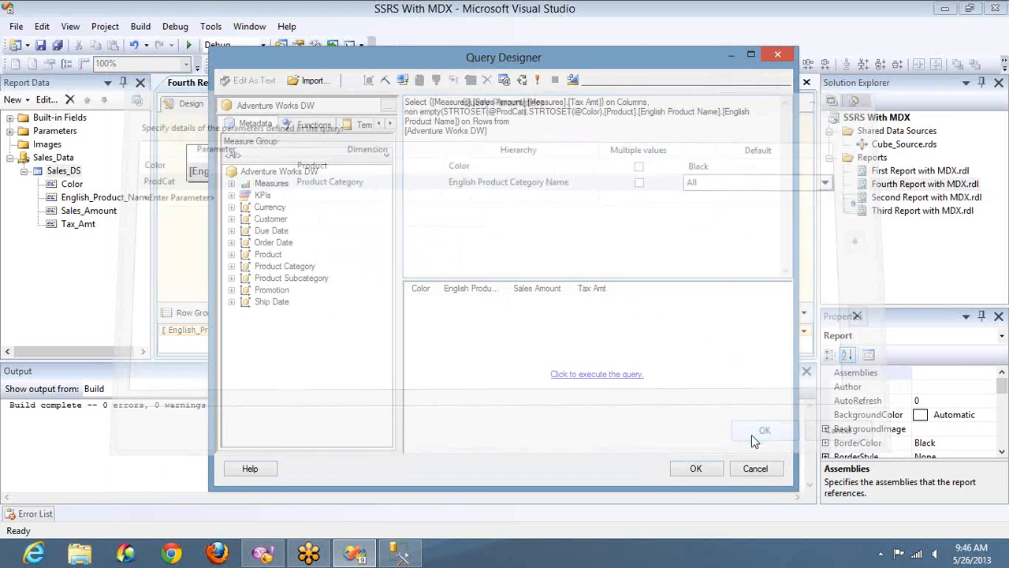
{"action": "left_click", "coordinate": [536, 80]}
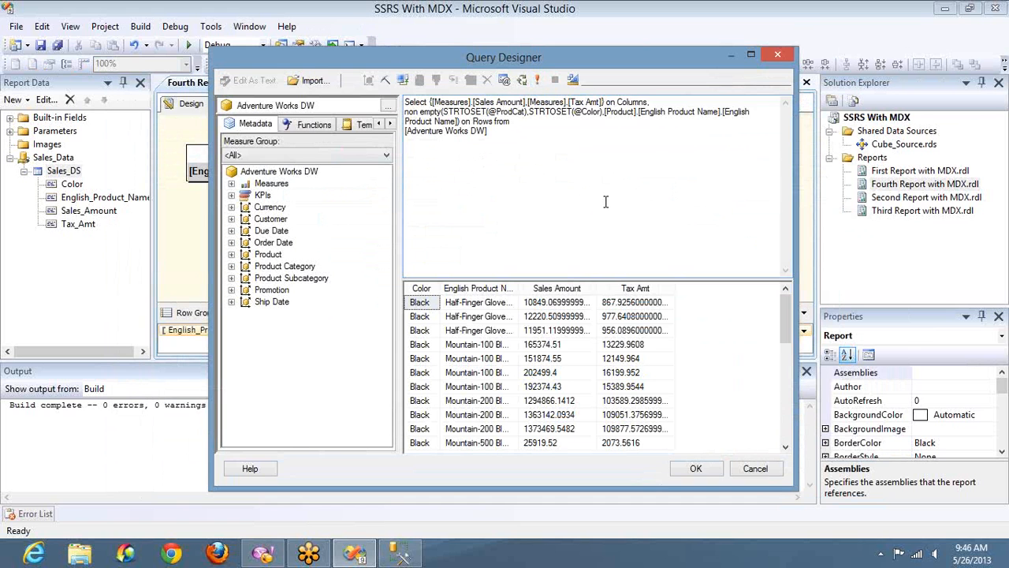
Review the executed query results, accept the query and close the dataset properties after checking its parameter mappings.
{"action": "double_click", "coordinate": [520, 111]}
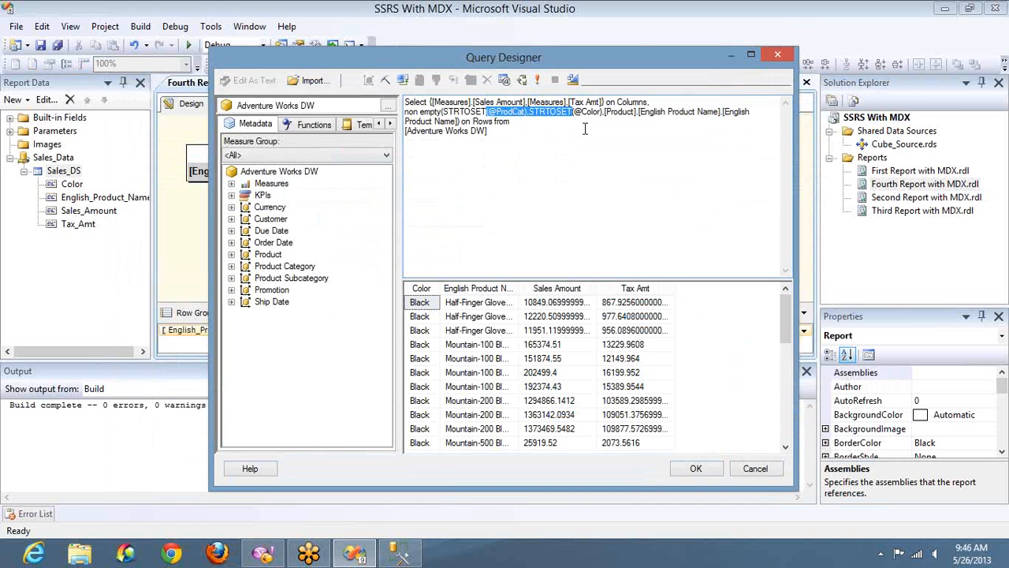
{"action": "left_click", "coordinate": [589, 108]}
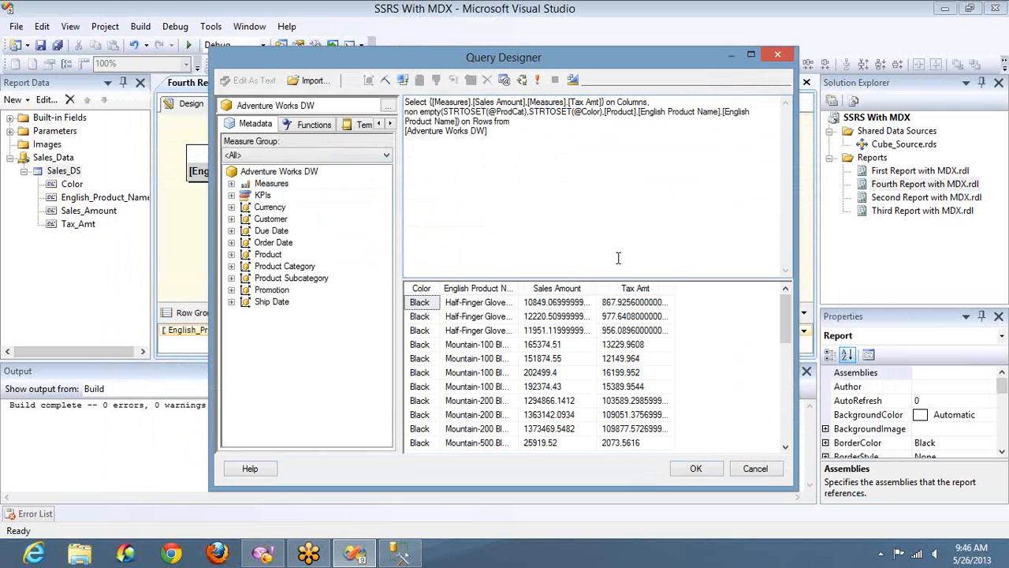
{"action": "left_click", "coordinate": [791, 421]}
{"action": "left_click", "coordinate": [791, 421]}
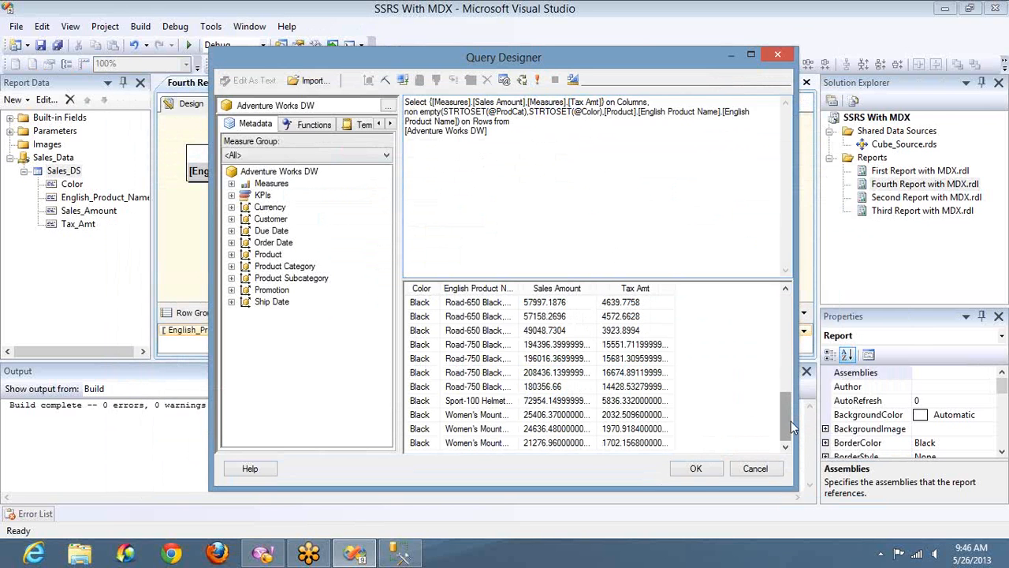
{"action": "left_click", "coordinate": [695, 468]}
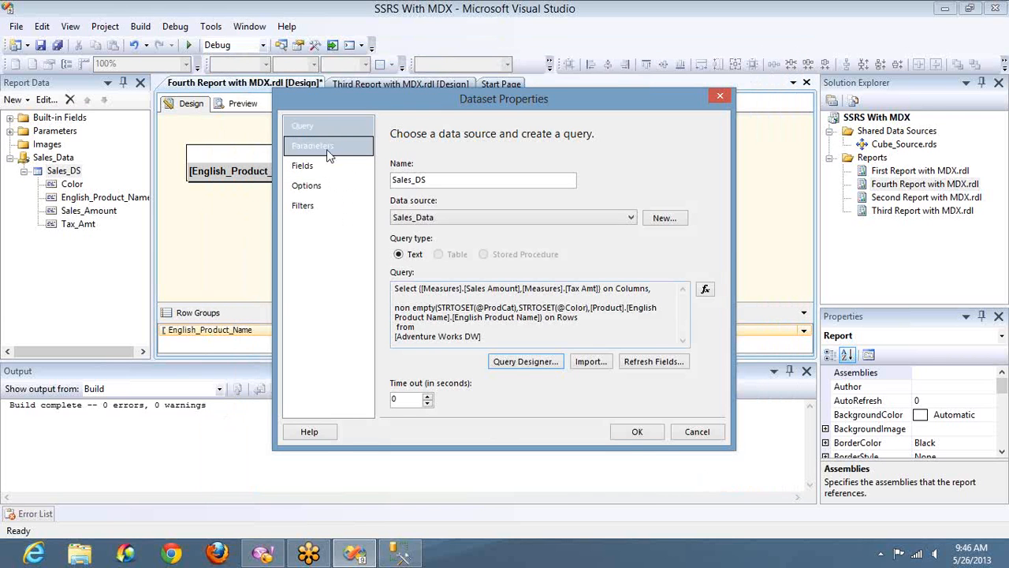
{"action": "left_click", "coordinate": [329, 152]}
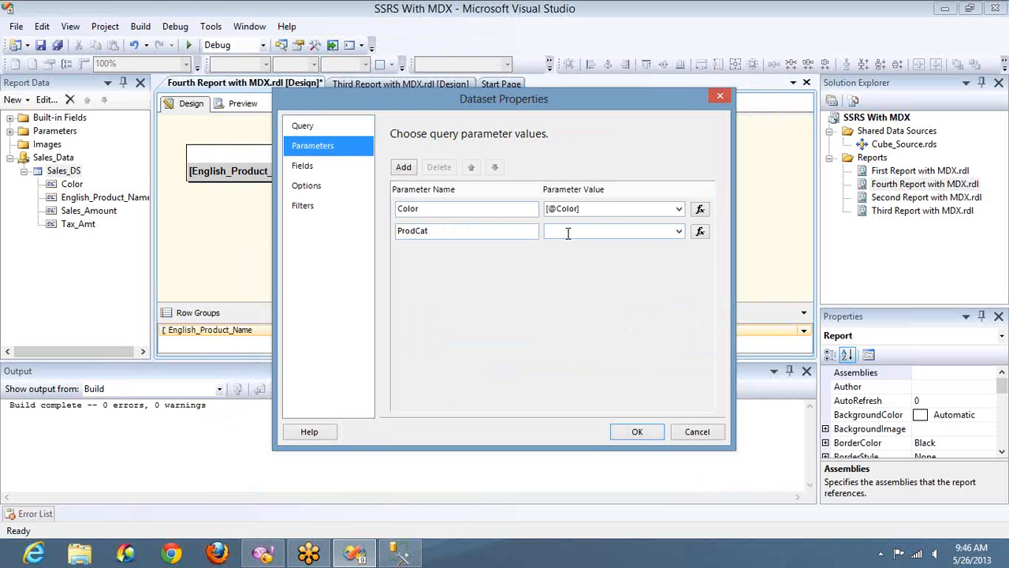
{"action": "left_click", "coordinate": [637, 432]}
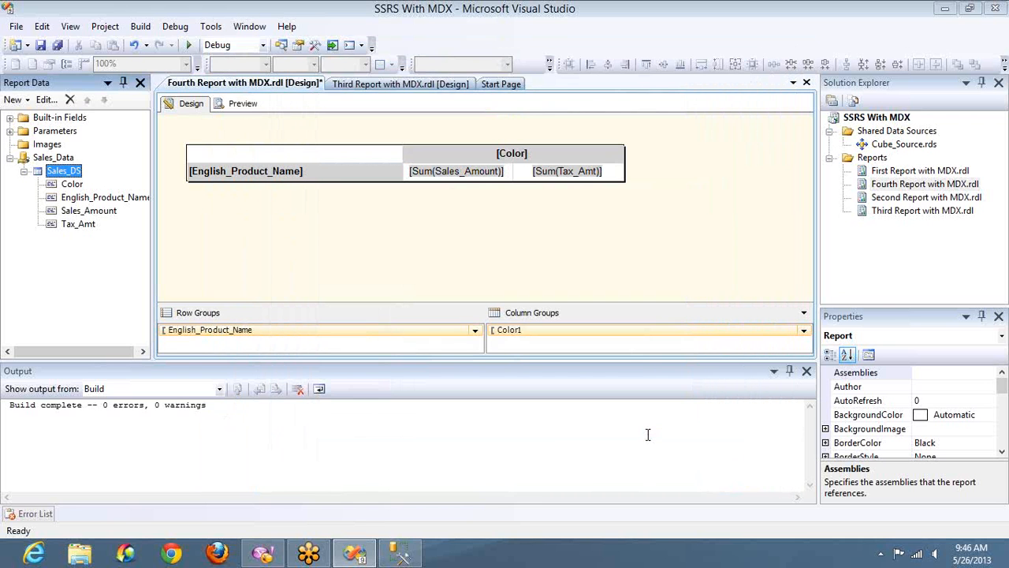
Open the ProdCat report parameter's properties and inspect its available values from the ProdCat query.
{"action": "left_click", "coordinate": [10, 130]}
{"action": "left_click", "coordinate": [52, 160]}
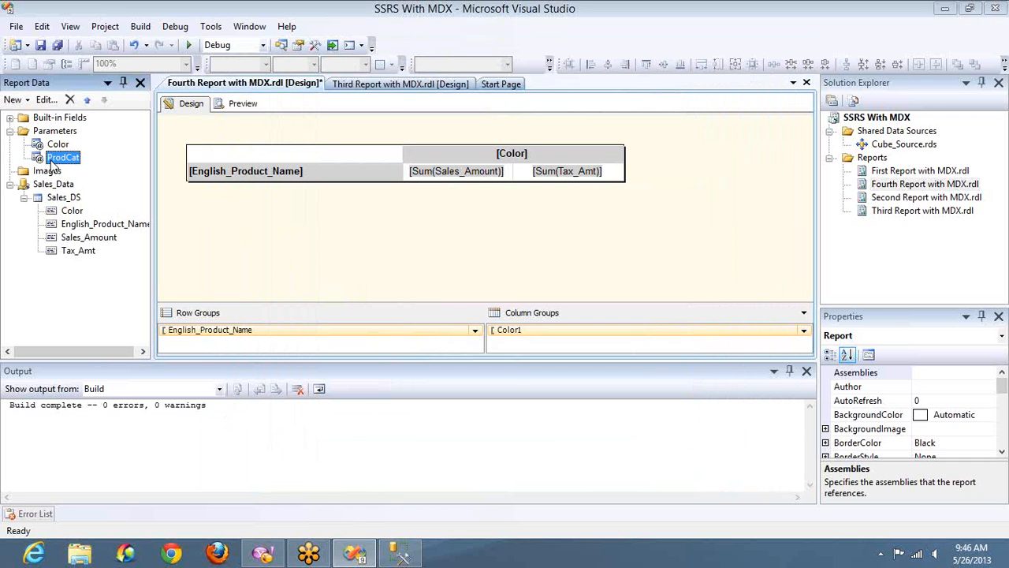
{"action": "double_click", "coordinate": [52, 159]}
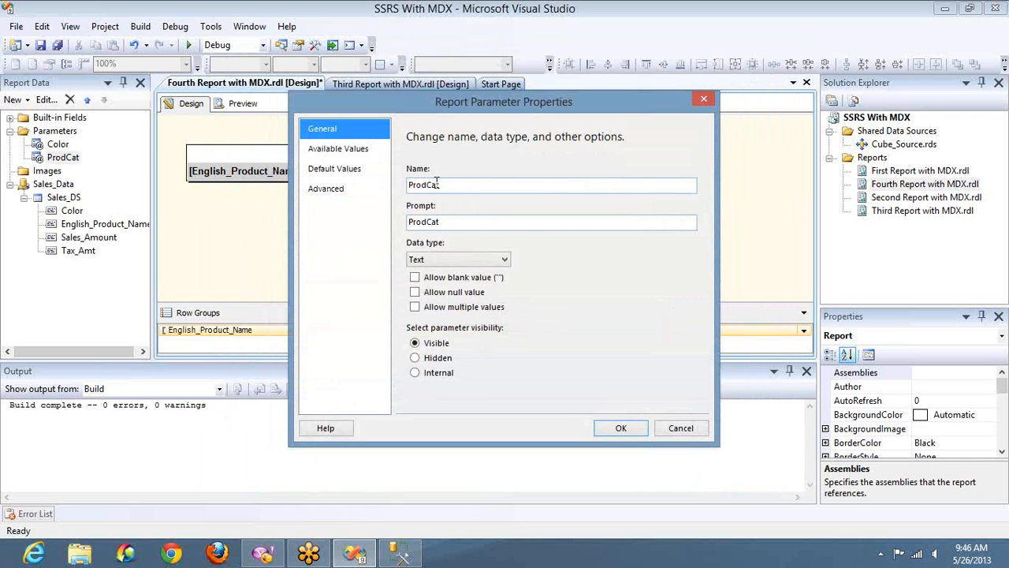
{"action": "left_click", "coordinate": [365, 151]}
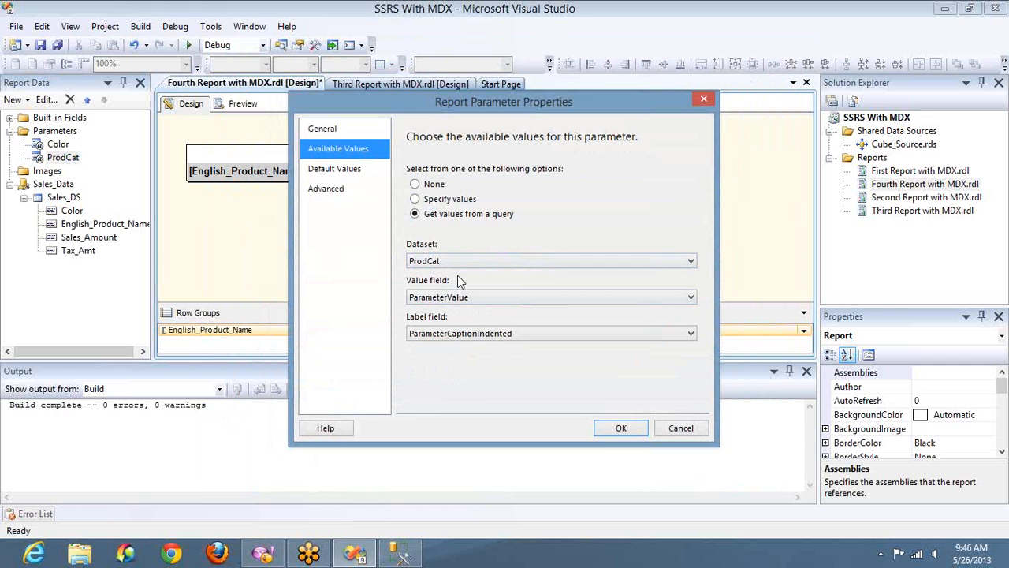
{"action": "left_click", "coordinate": [661, 428]}
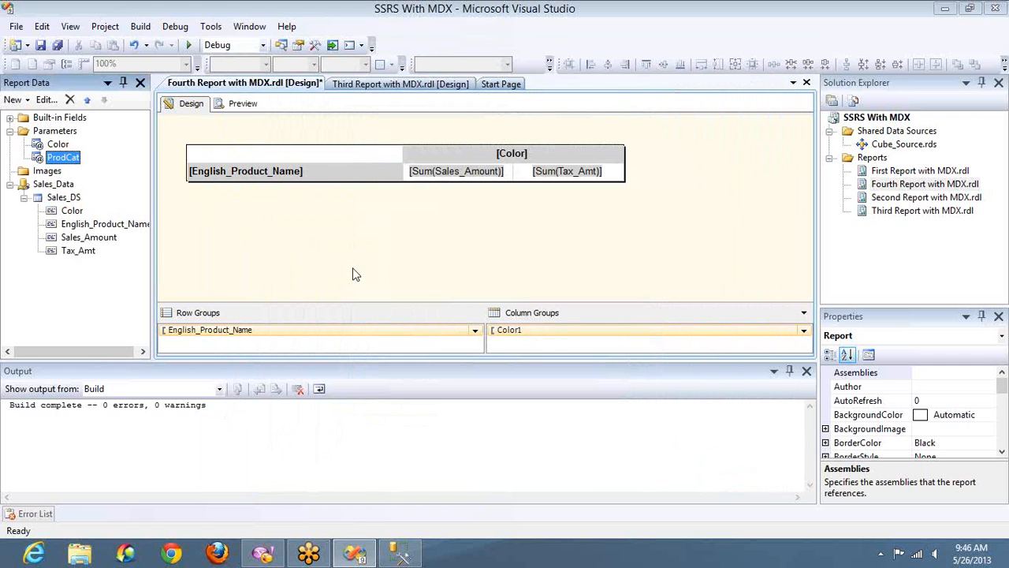
Show the hidden datasets of the Sales_Data data source and close the Output pane.
{"action": "right_click", "coordinate": [61, 189]}
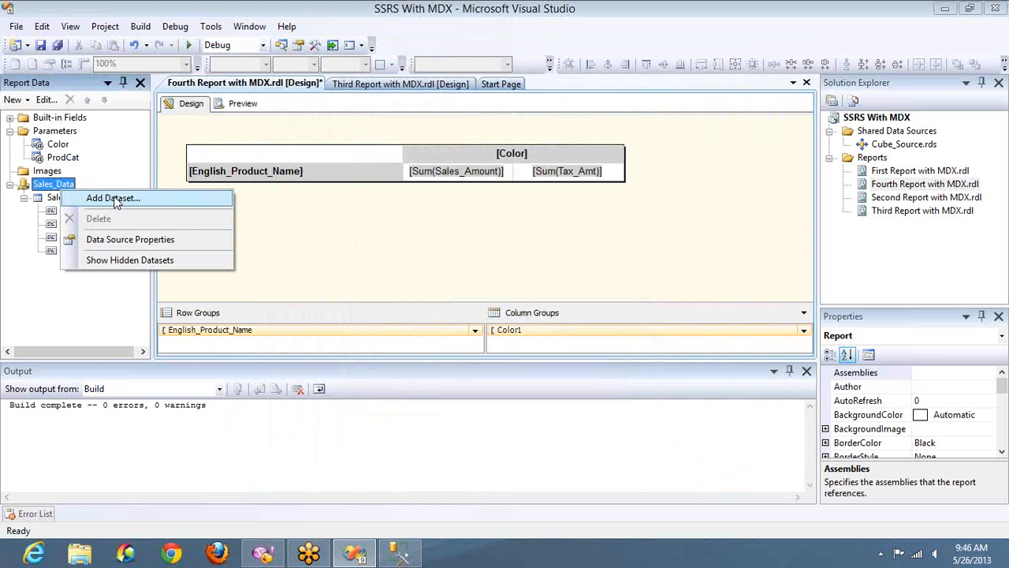
{"action": "left_click", "coordinate": [118, 261]}
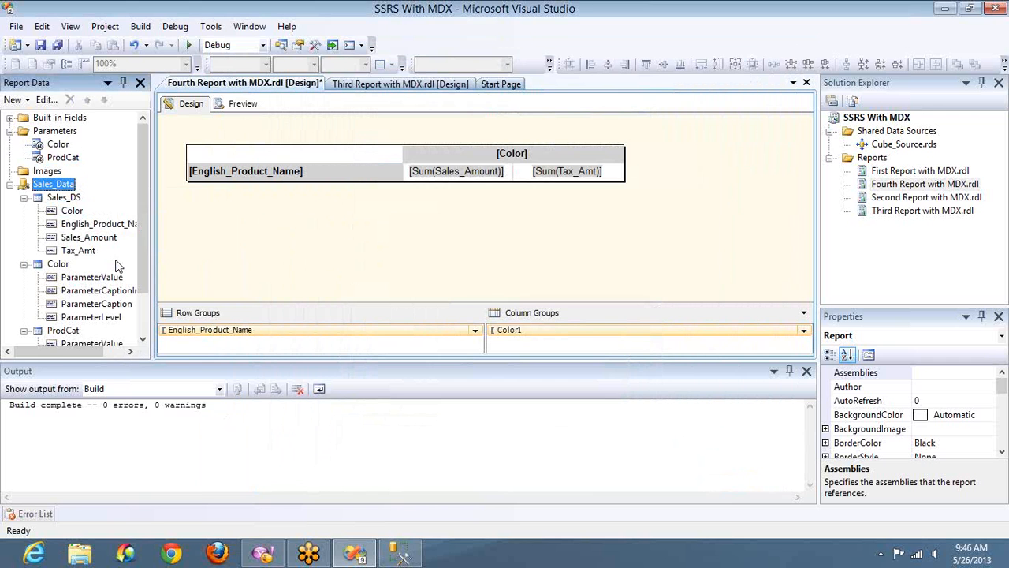
{"action": "left_click", "coordinate": [806, 371]}
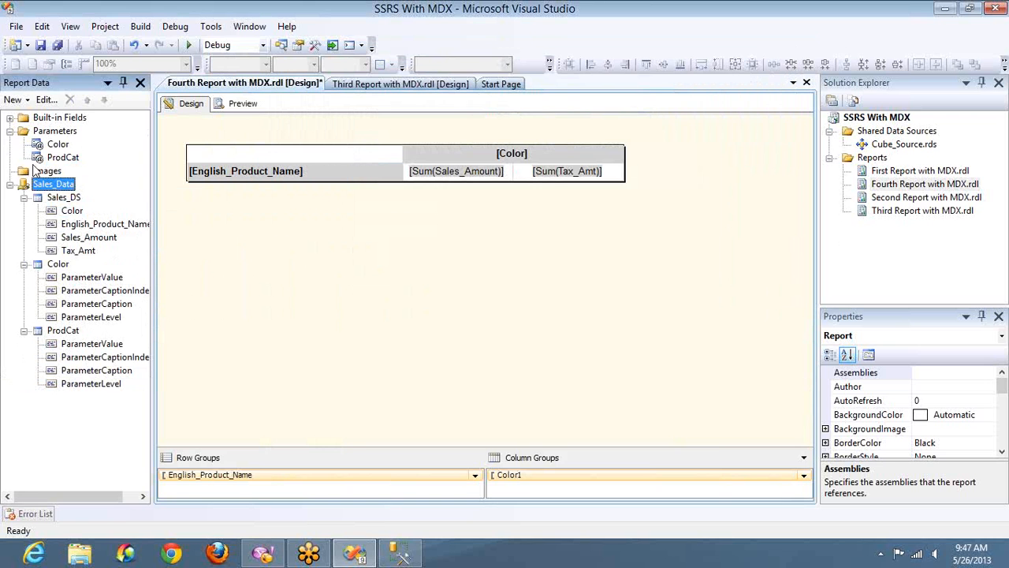
Allow multiple values for the ProdCat parameter and move it above Color in the parameter order.
{"action": "left_click", "coordinate": [57, 160]}
{"action": "double_click", "coordinate": [57, 160]}
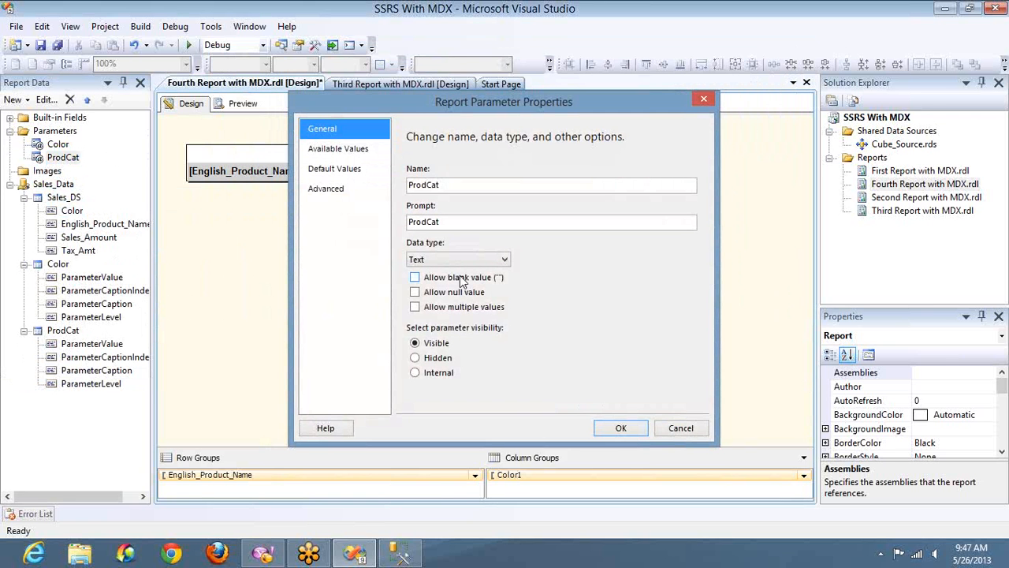
{"action": "left_click", "coordinate": [428, 306]}
{"action": "left_click", "coordinate": [620, 428]}
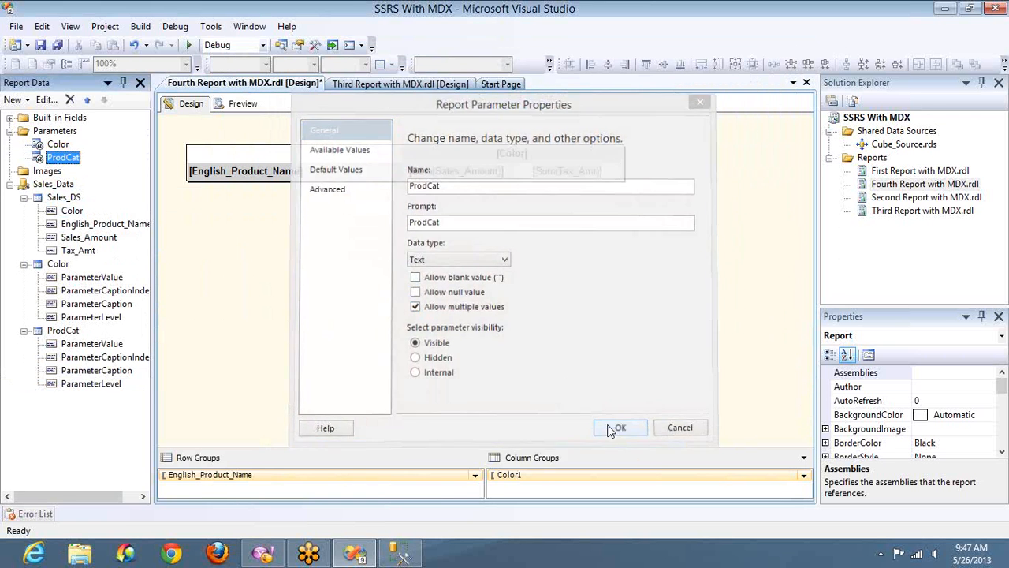
{"action": "left_click", "coordinate": [88, 105]}
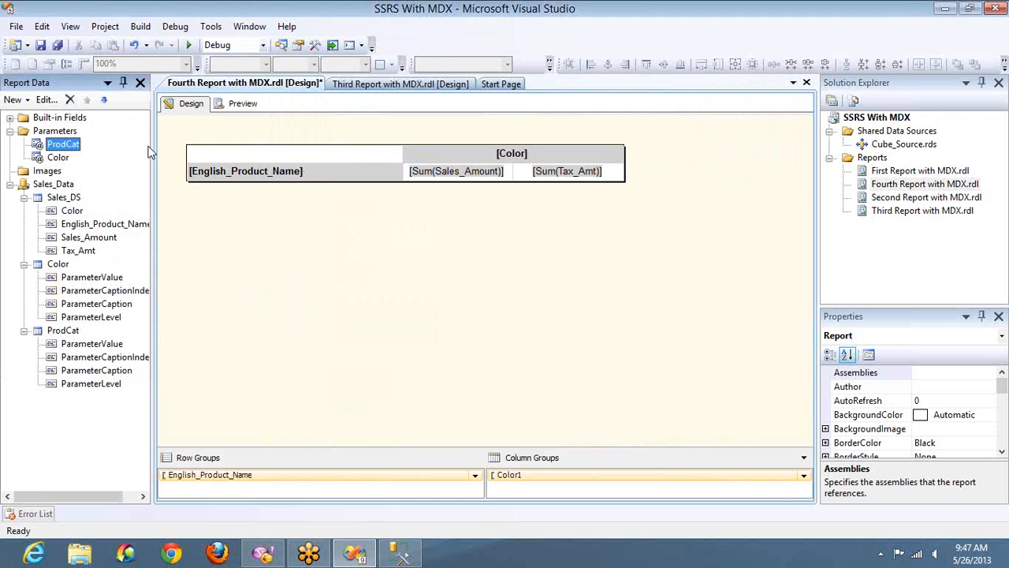
Preview the report with the ProdCat parameter set to Accessories only.
{"action": "left_click", "coordinate": [233, 109]}
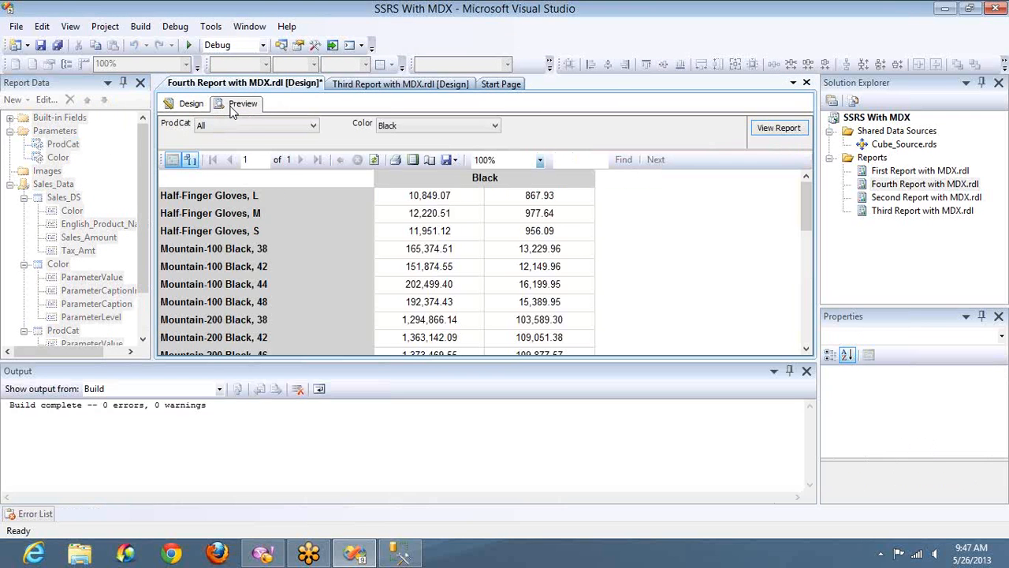
{"action": "left_click", "coordinate": [254, 126]}
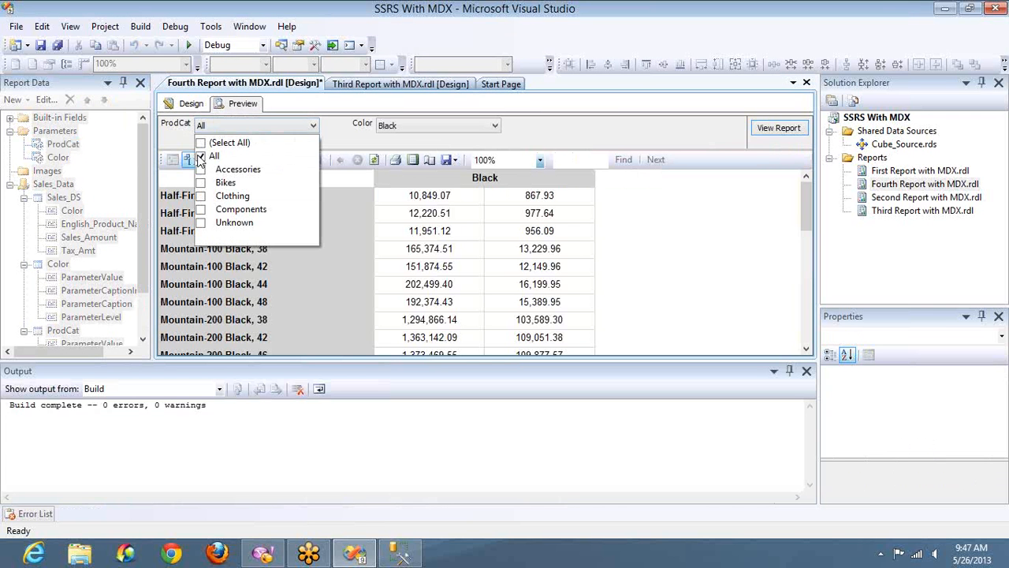
{"action": "left_click", "coordinate": [201, 157]}
{"action": "left_click", "coordinate": [200, 170]}
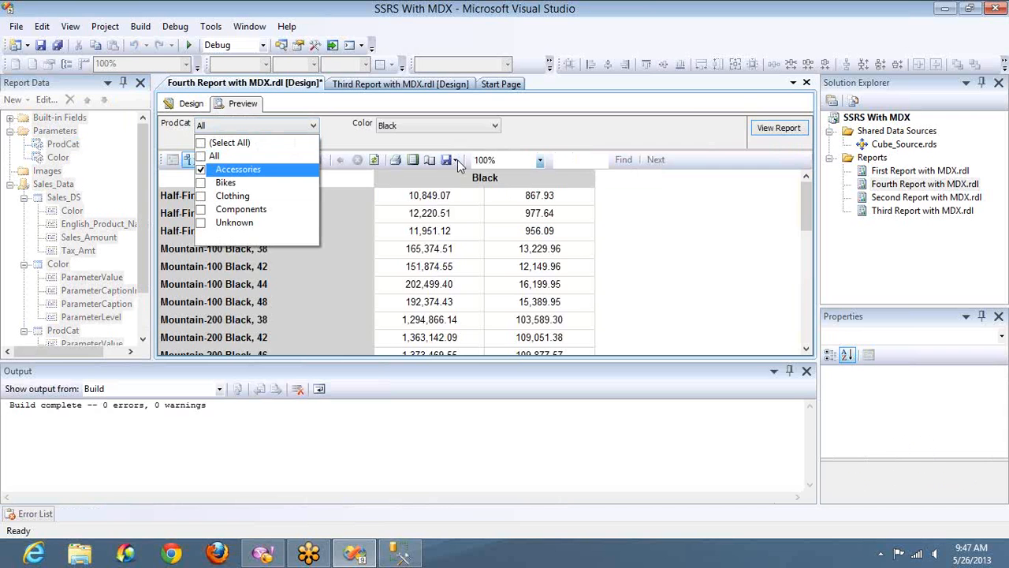
{"action": "left_click", "coordinate": [776, 129]}
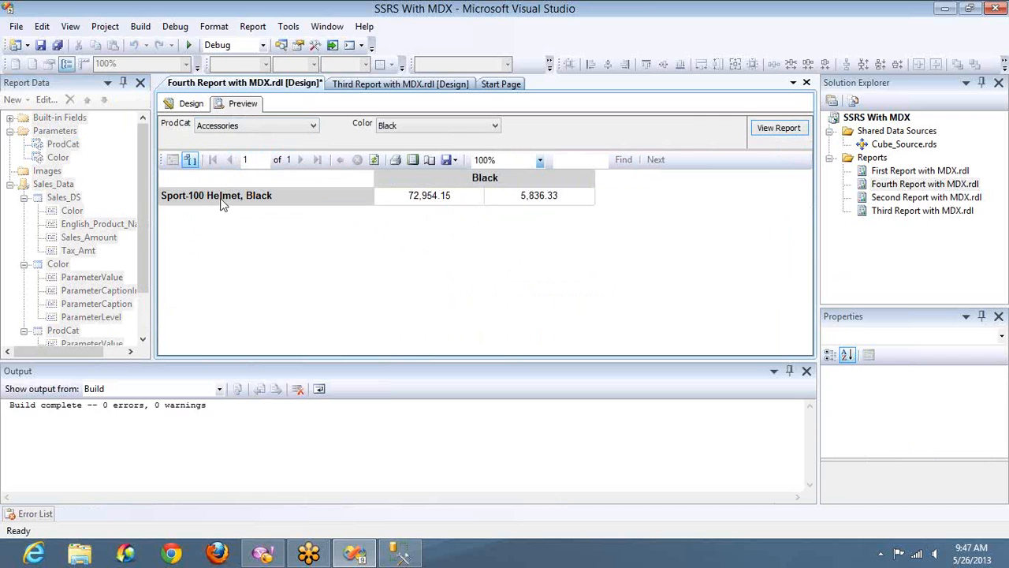
Close the Output and Properties panes and return to the report design view.
{"action": "left_click", "coordinate": [250, 129]}
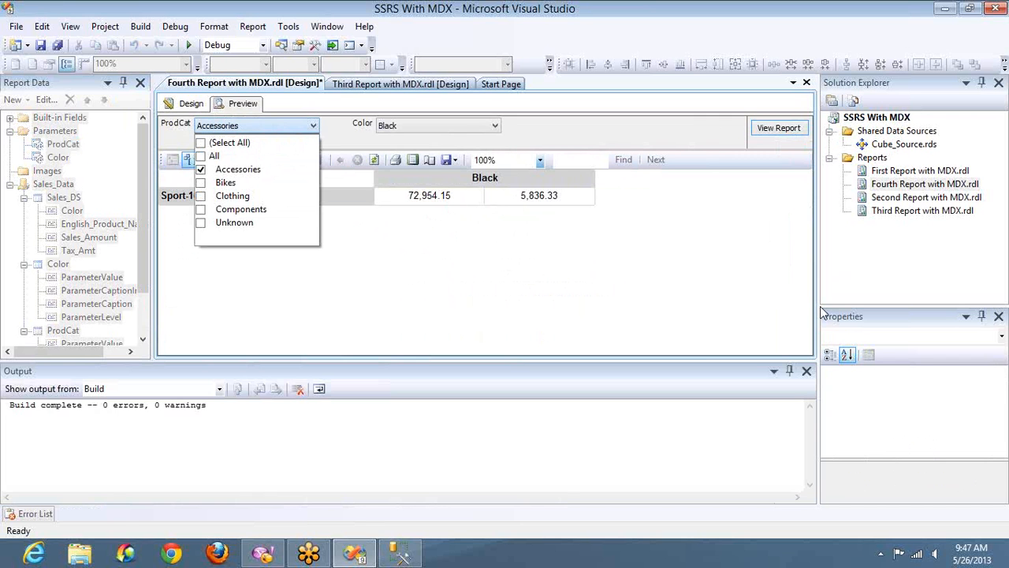
{"action": "left_click", "coordinate": [809, 373]}
{"action": "left_click", "coordinate": [809, 372]}
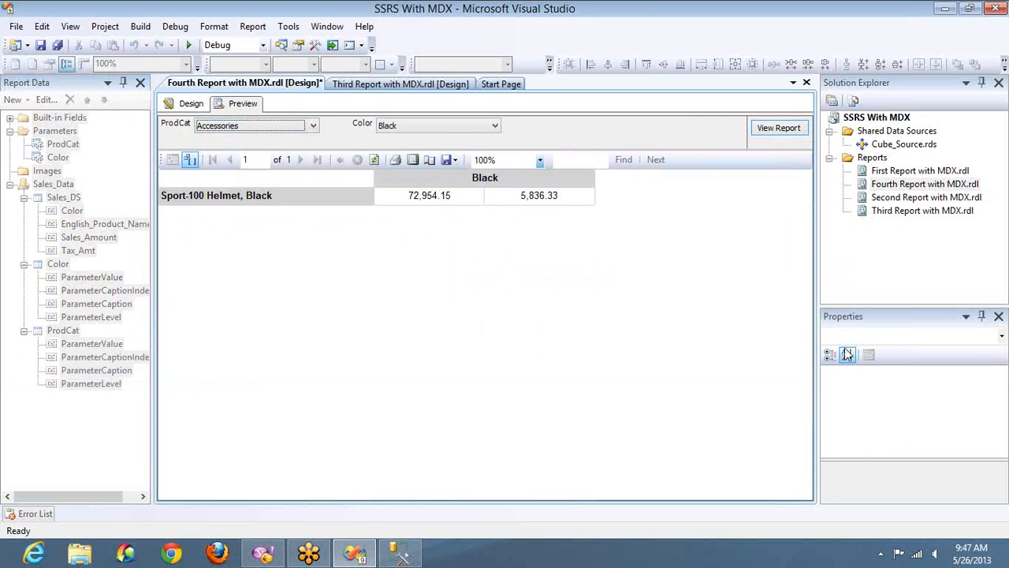
{"action": "left_click", "coordinate": [999, 316]}
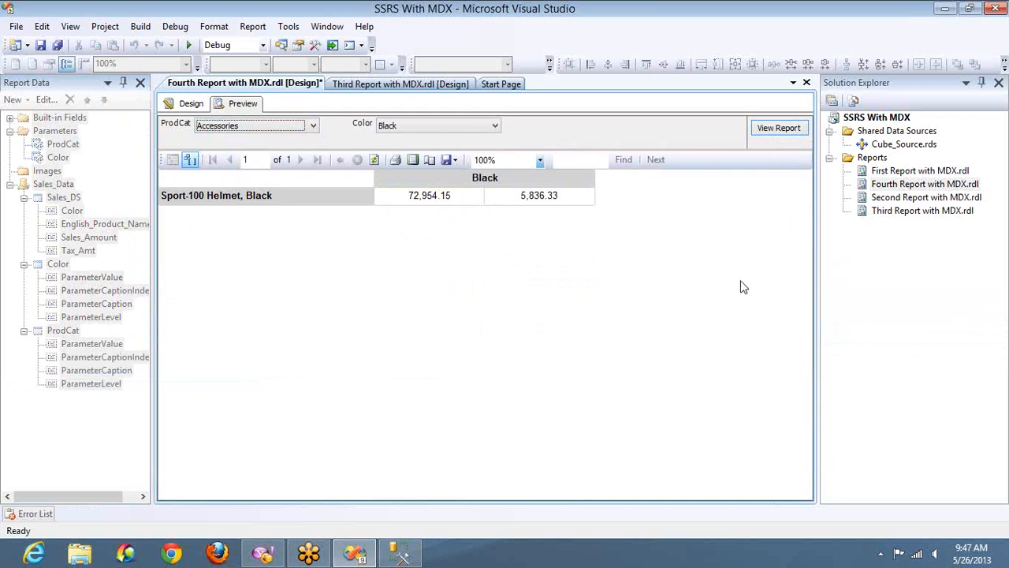
{"action": "left_click", "coordinate": [189, 104]}
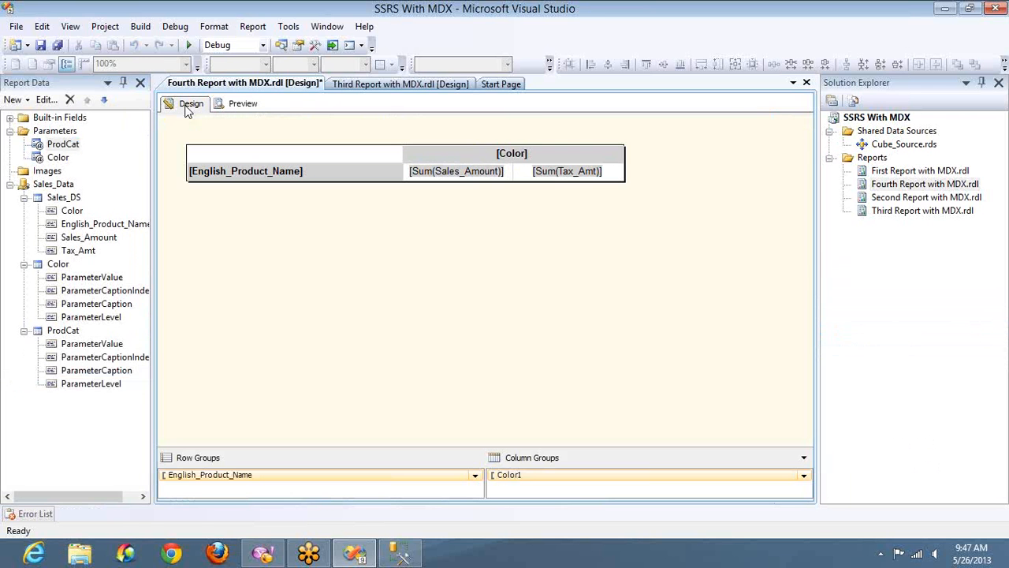
Open the Sales_DS query in Query Designer and wrap the cube name as a subselect: (Select [Adventure Works DW]).
{"action": "left_click", "coordinate": [55, 185]}
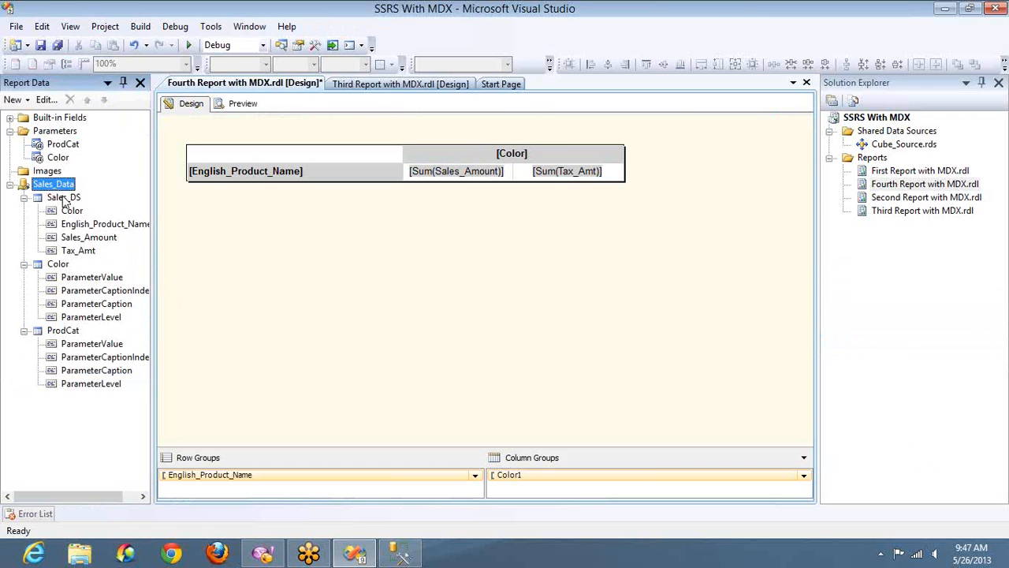
{"action": "double_click", "coordinate": [64, 198]}
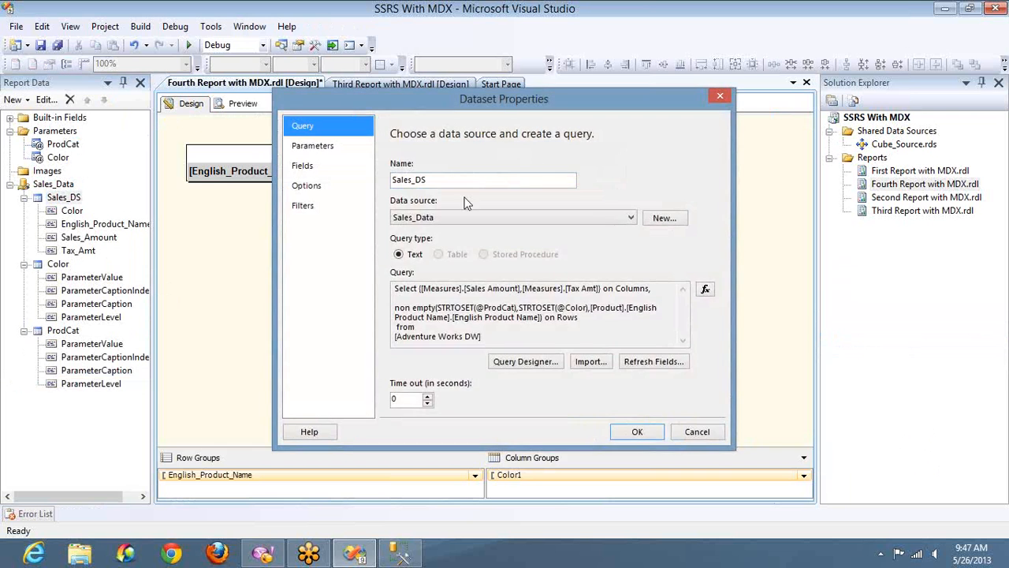
{"action": "left_click", "coordinate": [519, 364]}
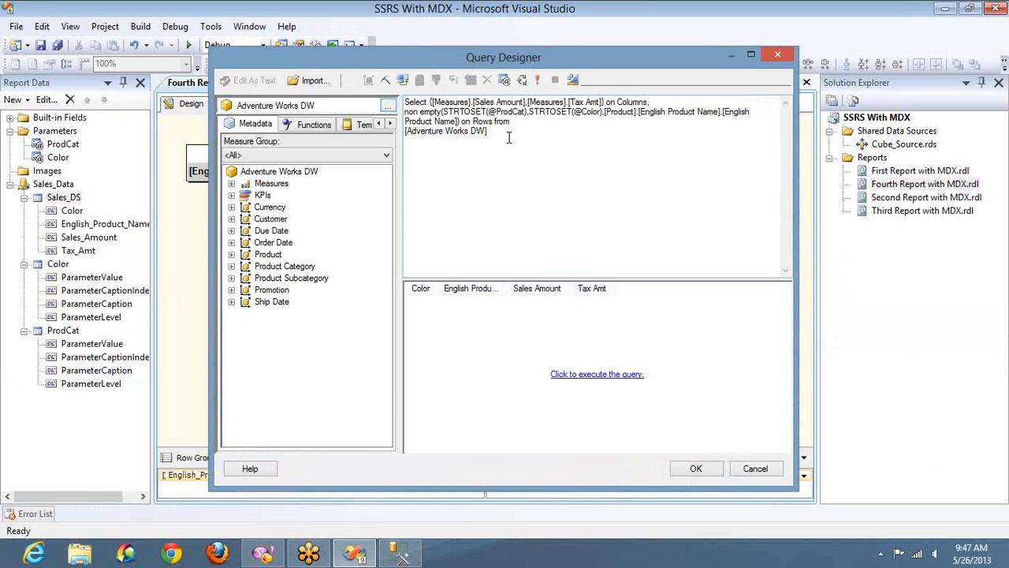
{"action": "left_click", "coordinate": [509, 137]}
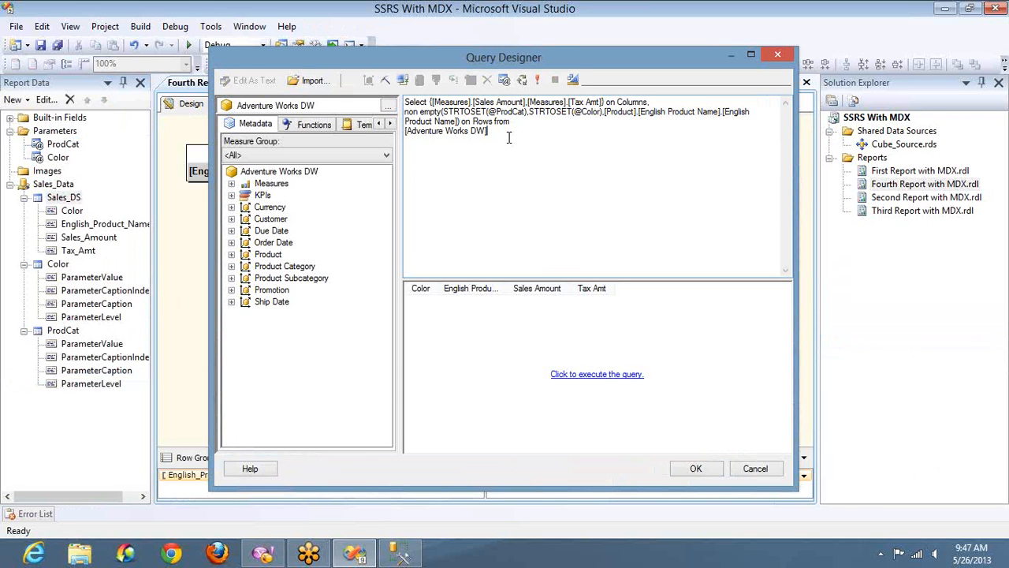
{"action": "key", "text": "Home"}
{"action": "type", "text": "()Select"}
{"action": "left_click", "coordinate": [444, 112]}
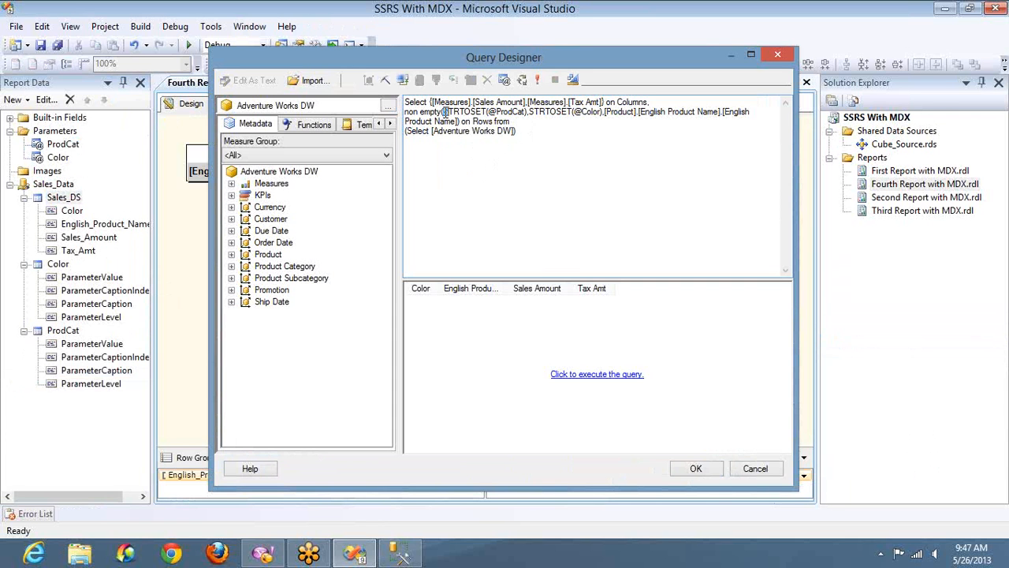
{"action": "key", "text": "shift+Right"}
{"action": "key", "text": "shift+Right"}
{"action": "key", "text": "shift+Right"}
{"action": "key", "text": "shift+Right"}
{"action": "key", "text": "shift+Right"}
{"action": "key", "text": "shift+Right"}
{"action": "key", "text": "shift+Right"}
{"action": "key", "text": "shift+Right"}
{"action": "key", "text": "shift+Right"}
{"action": "key", "text": "shift+Right"}
{"action": "key", "text": "shift+Right"}
{"action": "key", "text": "shift+Right"}
{"action": "key", "text": "shift+Right"}
{"action": "key", "text": "shift+Right"}
{"action": "key", "text": "shift+Right"}
{"action": "key", "text": "shift+Right"}
{"action": "key", "text": "shift+Right"}
{"action": "key", "text": "shift+Right"}
{"action": "key", "text": "shift+Right"}
{"action": "key", "text": "shift+Right"}
{"action": "key", "text": "ctrl+c"}
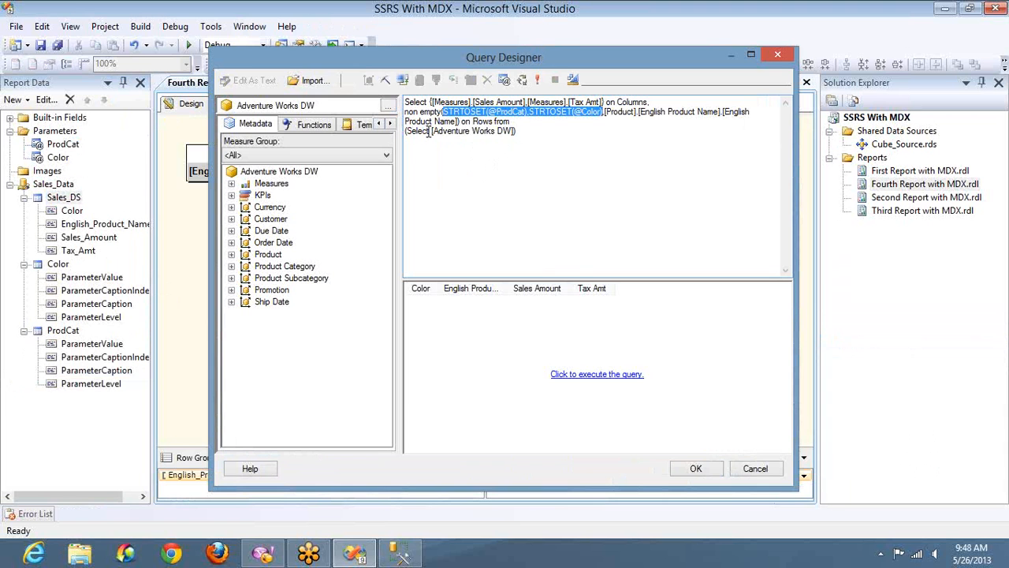
{"action": "left_click", "coordinate": [432, 132]}
{"action": "key", "text": "ctrl+v"}
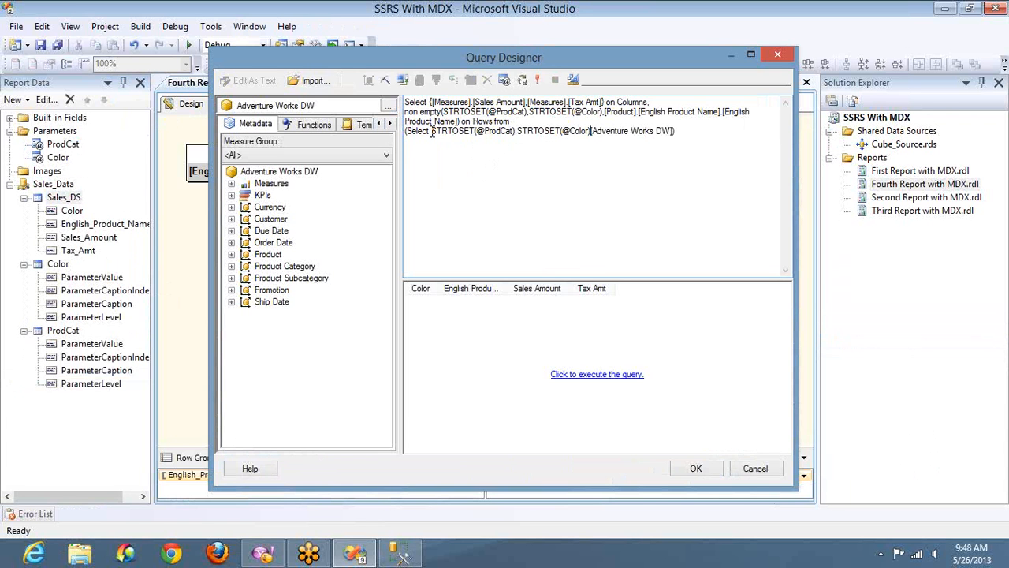
{"action": "type", "text": "on columns "}
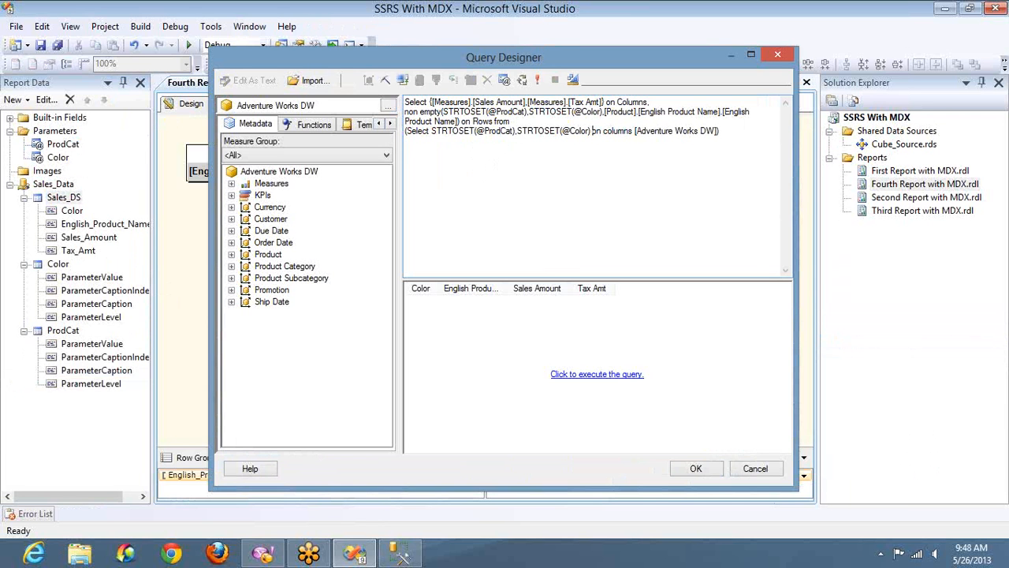
{"action": "type", "text": ")"}
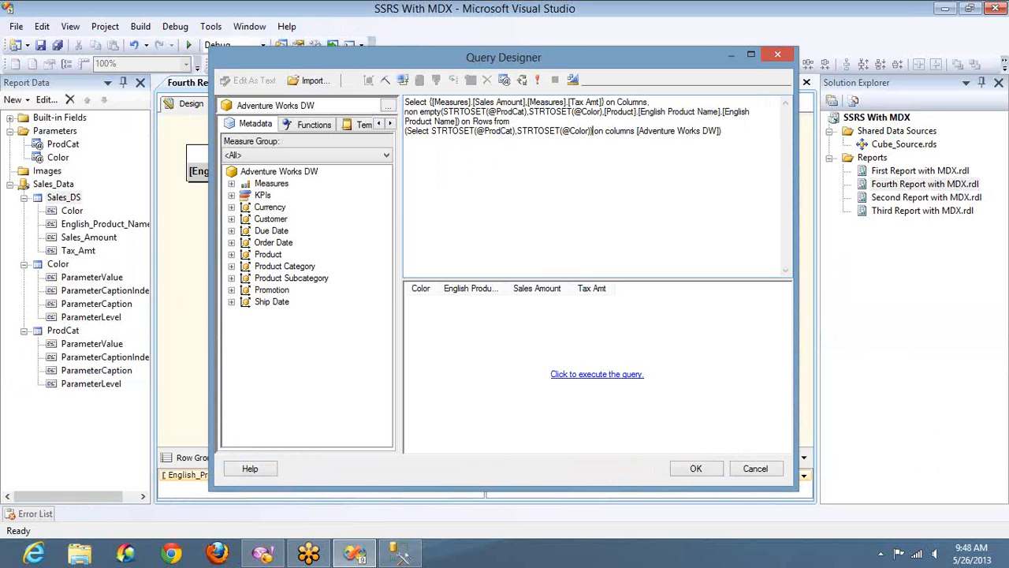
{"action": "left_click", "coordinate": [430, 130]}
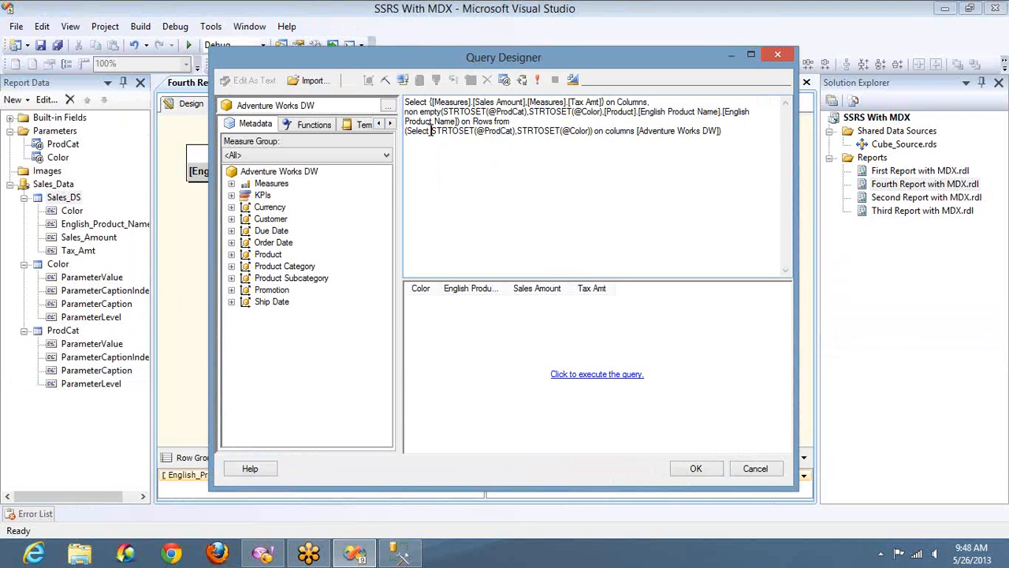
{"action": "type", "text": "("}
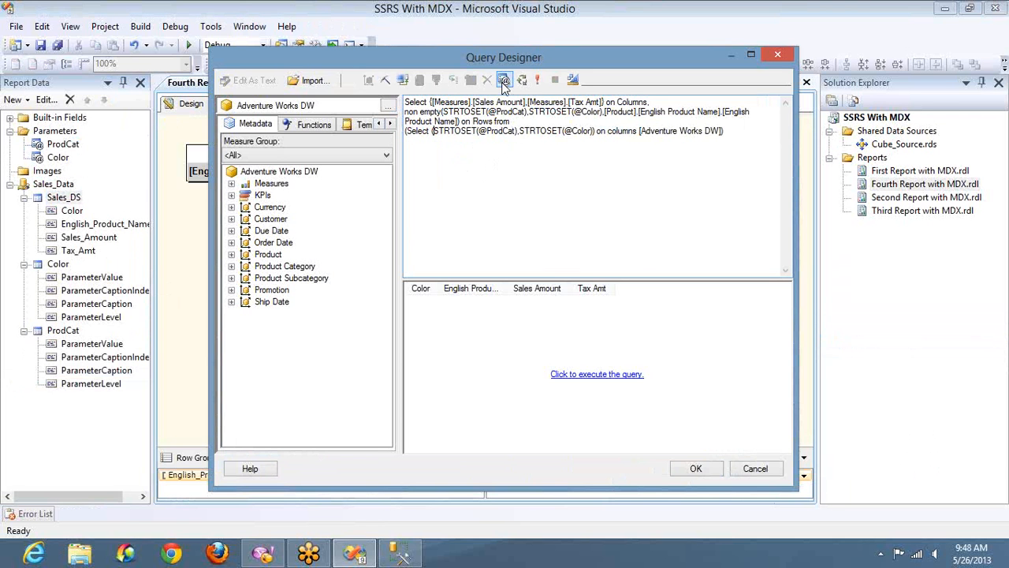
Add the missing from keyword before [Adventure Works DW] in the subselect and execute the query.
{"action": "left_click", "coordinate": [536, 86]}
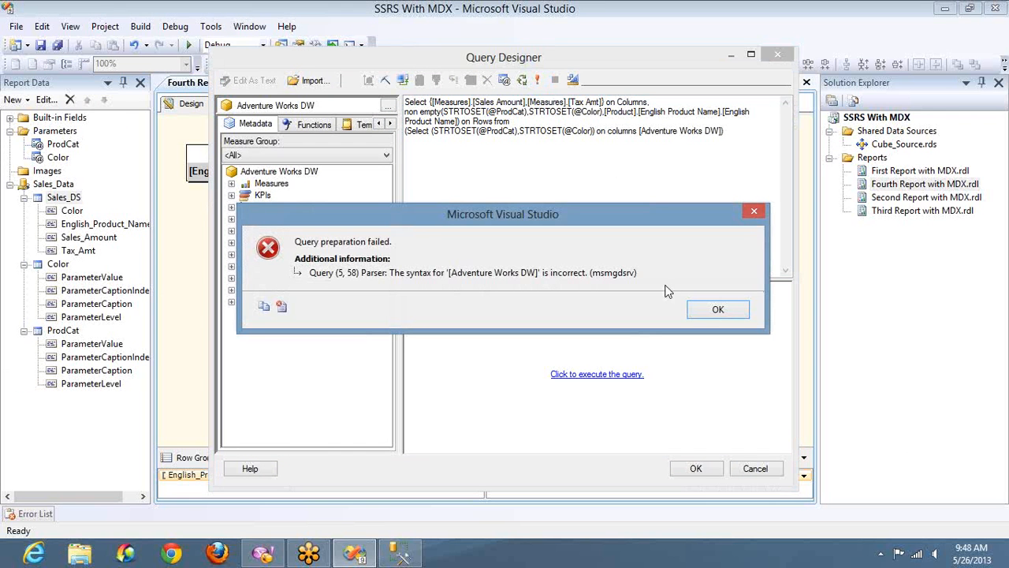
{"action": "left_click", "coordinate": [715, 308]}
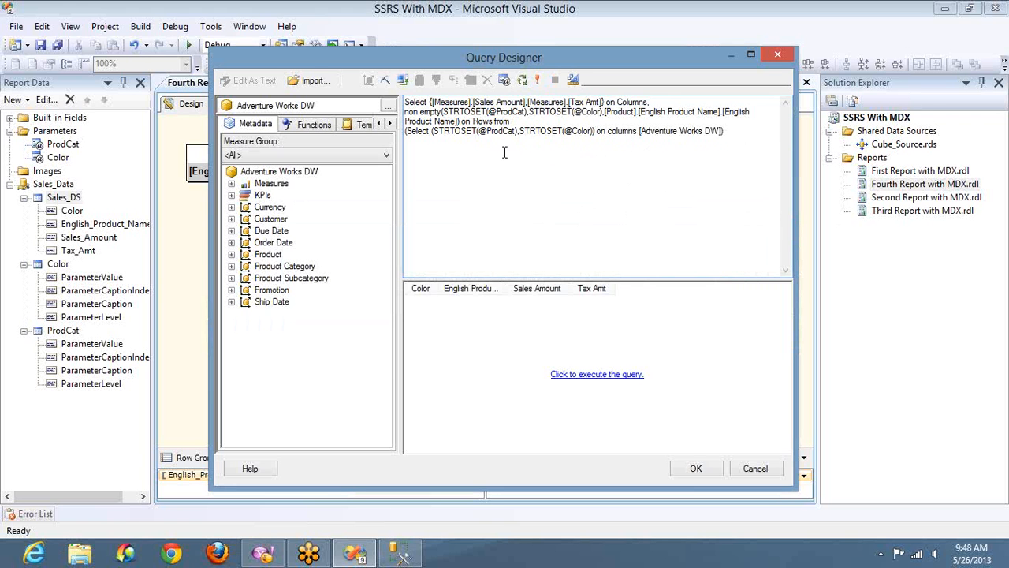
{"action": "left_click", "coordinate": [639, 132]}
{"action": "type", "text": "from"}
{"action": "left_click", "coordinate": [539, 81]}
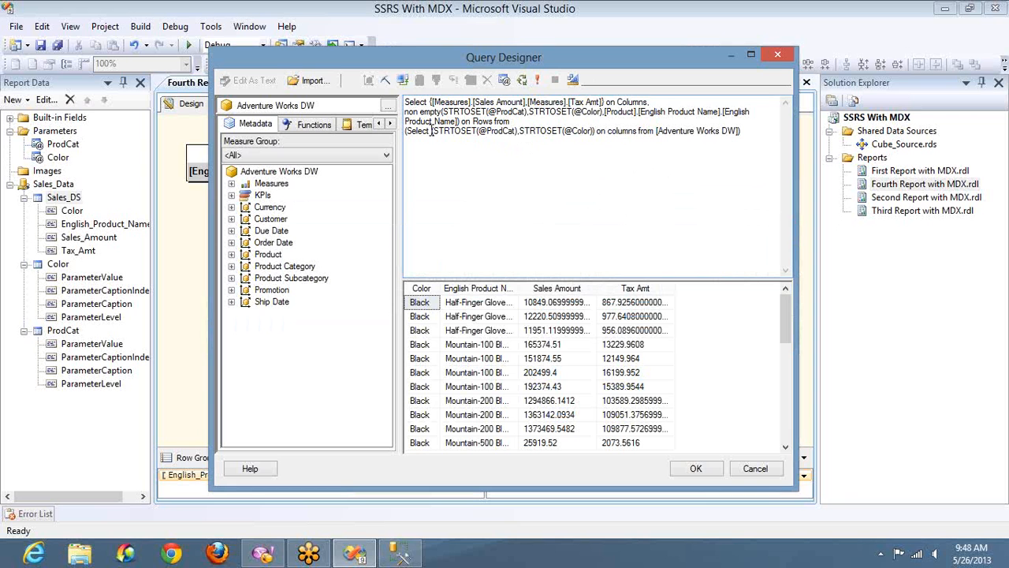
Examine the STRTOSET parameter expressions in the subselect and on the rows axis.
{"action": "left_click_drag", "start_coordinate": [430, 131], "coordinate": [517, 131]}
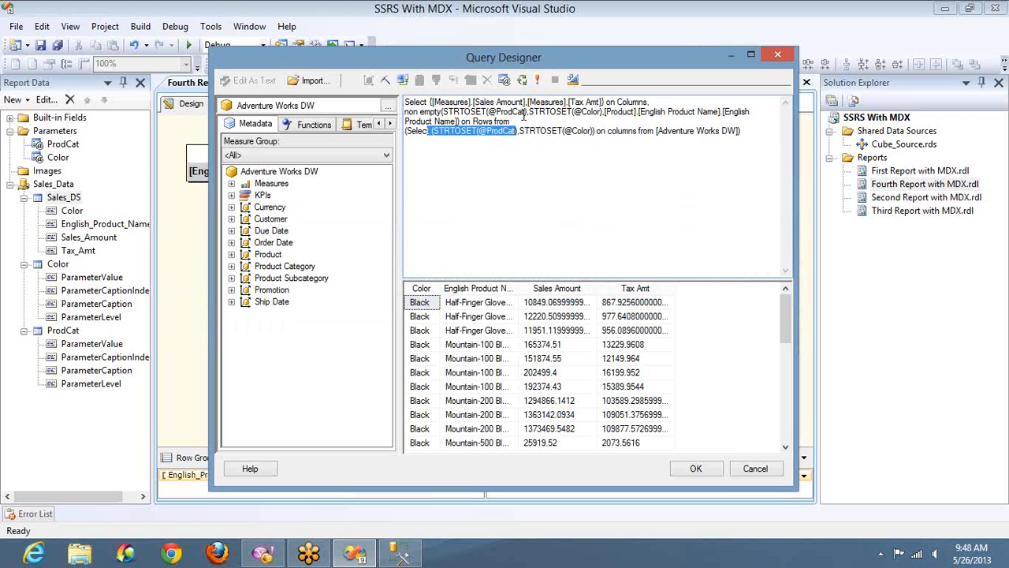
{"action": "left_click", "coordinate": [527, 113]}
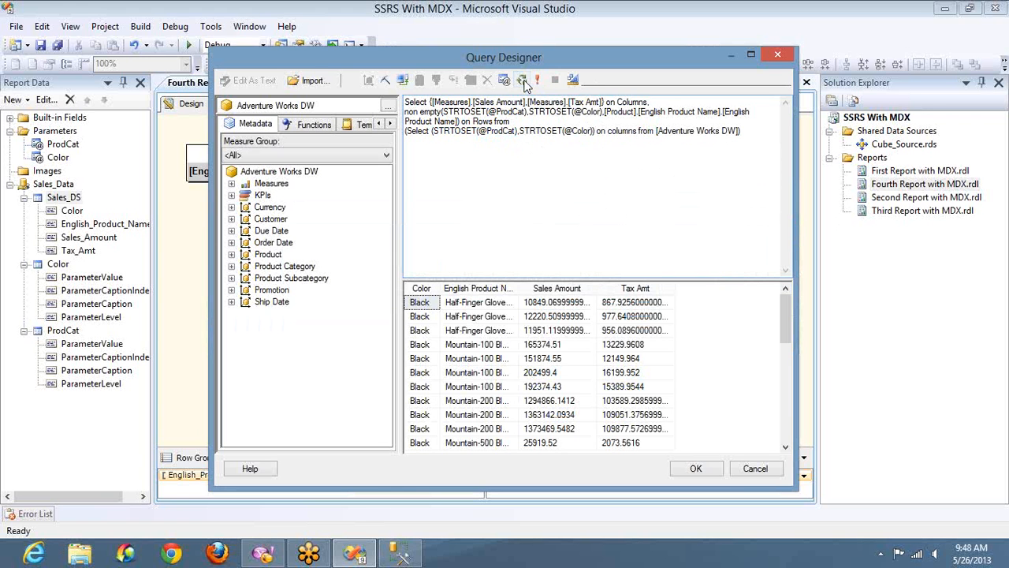
{"action": "left_click", "coordinate": [543, 79]}
{"action": "double_click", "coordinate": [587, 113]}
{"action": "left_click", "coordinate": [514, 112]}
{"action": "left_click_drag", "start_coordinate": [486, 111], "coordinate": [573, 112]}
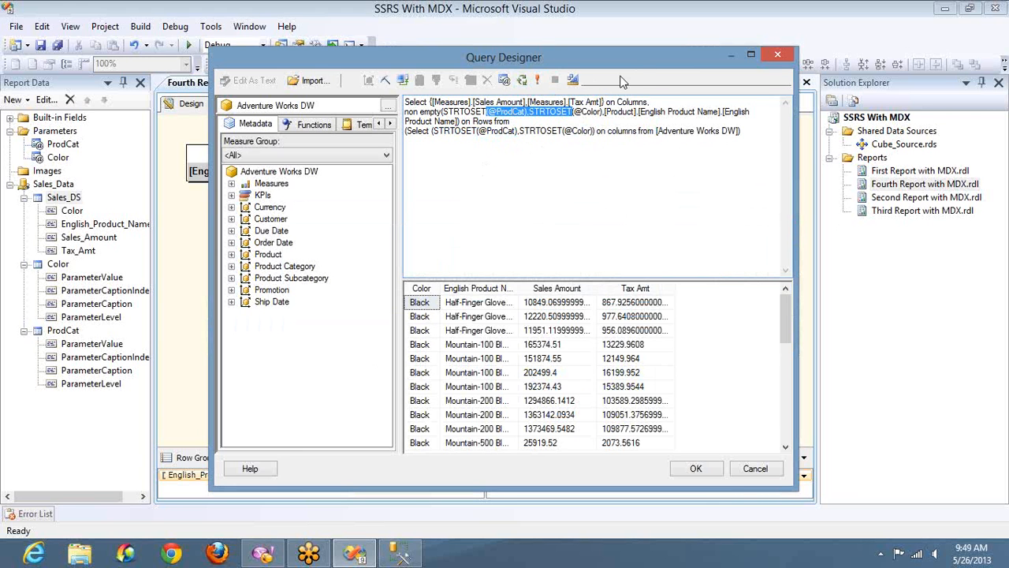
{"action": "double_click", "coordinate": [594, 112]}
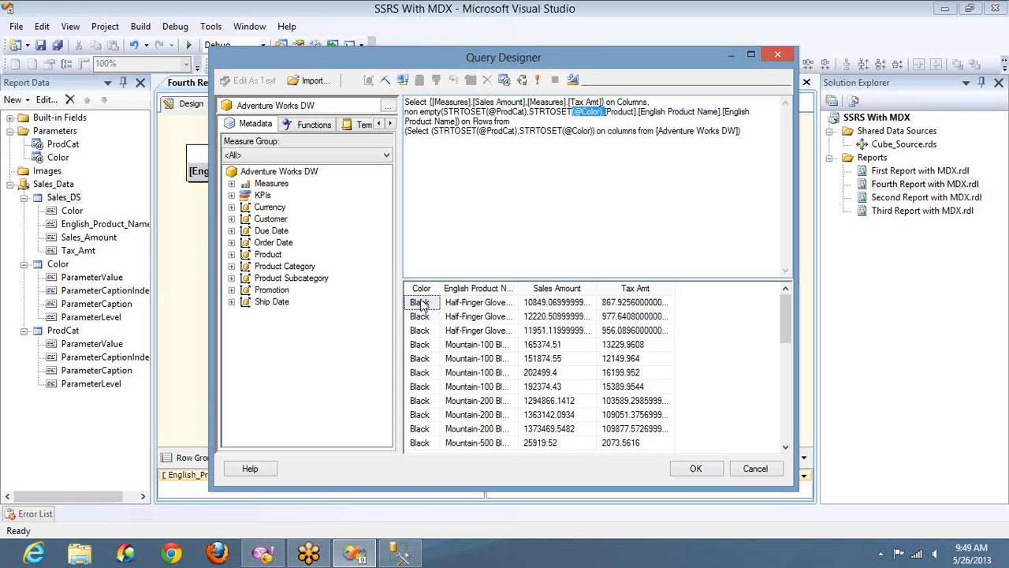
{"action": "double_click", "coordinate": [513, 111]}
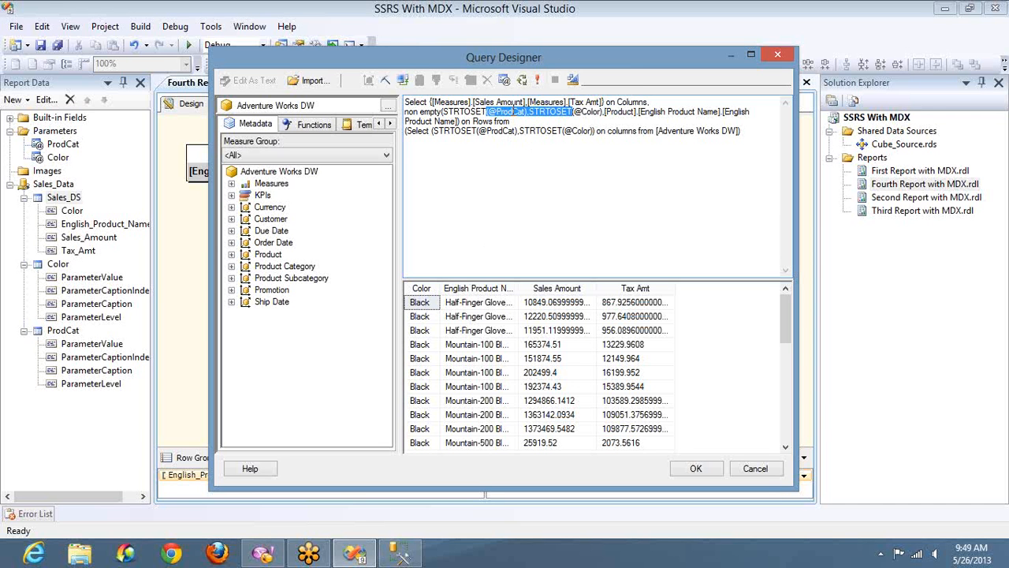
{"action": "left_click", "coordinate": [478, 133]}
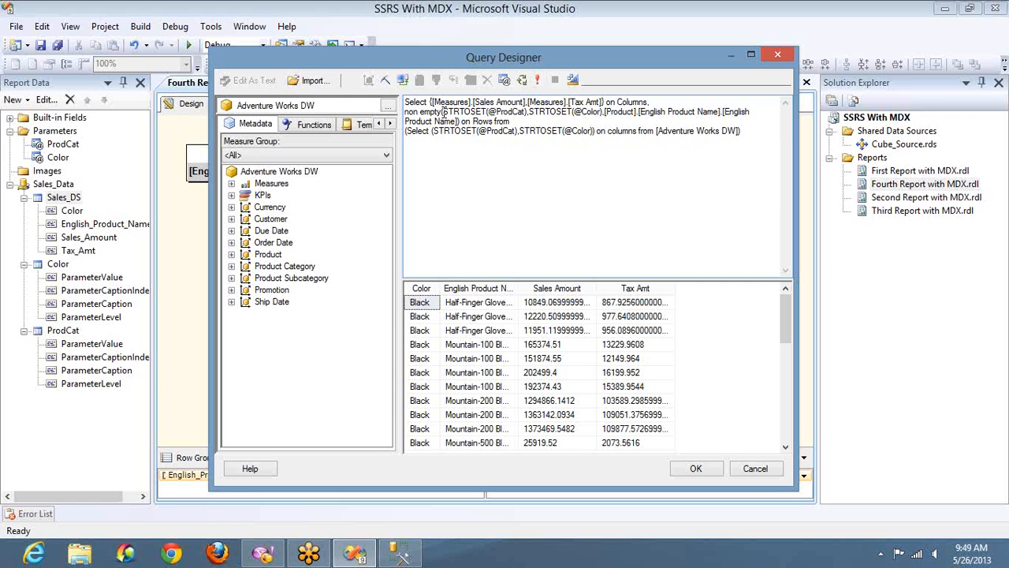
{"action": "key", "text": "shift+Right"}
{"action": "key", "text": "shift+Right"}
{"action": "key", "text": "shift+Right"}
{"action": "key", "text": "shift+Right"}
{"action": "key", "text": "shift+Right"}
{"action": "key", "text": "shift+Right"}
{"action": "key", "text": "shift+Right"}
{"action": "key", "text": "shift+Right"}
{"action": "key", "text": "shift+Right"}
{"action": "key", "text": "shift+Right"}
{"action": "key", "text": "shift+Right"}
{"action": "key", "text": "shift+Right"}
{"action": "key", "text": "shift+Right"}
{"action": "key", "text": "shift+Right"}
{"action": "key", "text": "shift+Right"}
{"action": "key", "text": "shift+Right"}
{"action": "key", "text": "shift+Right"}
{"action": "key", "text": "shift+Right"}
{"action": "key", "text": "shift+Right"}
{"action": "key", "text": "shift+Right"}
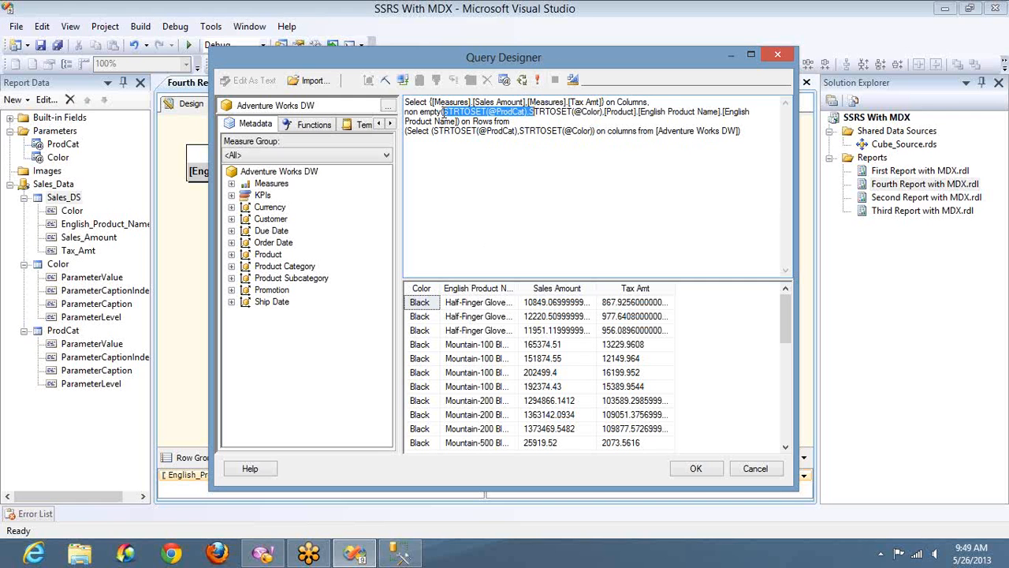
{"action": "key", "text": "Delete"}
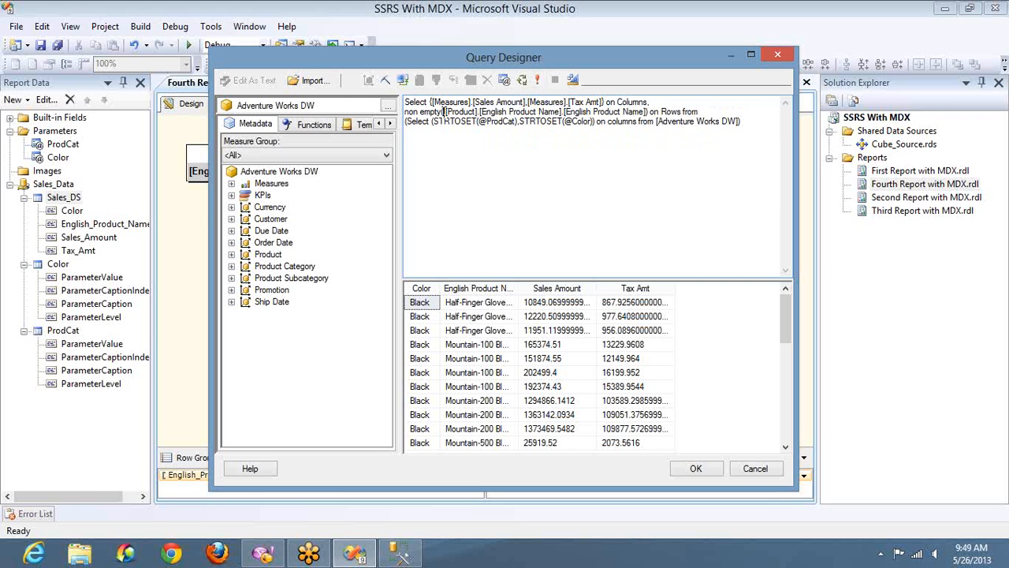
Insert the Product English Product Name level into the rows expression and delete the duplicated reference.
{"action": "left_click", "coordinate": [232, 254]}
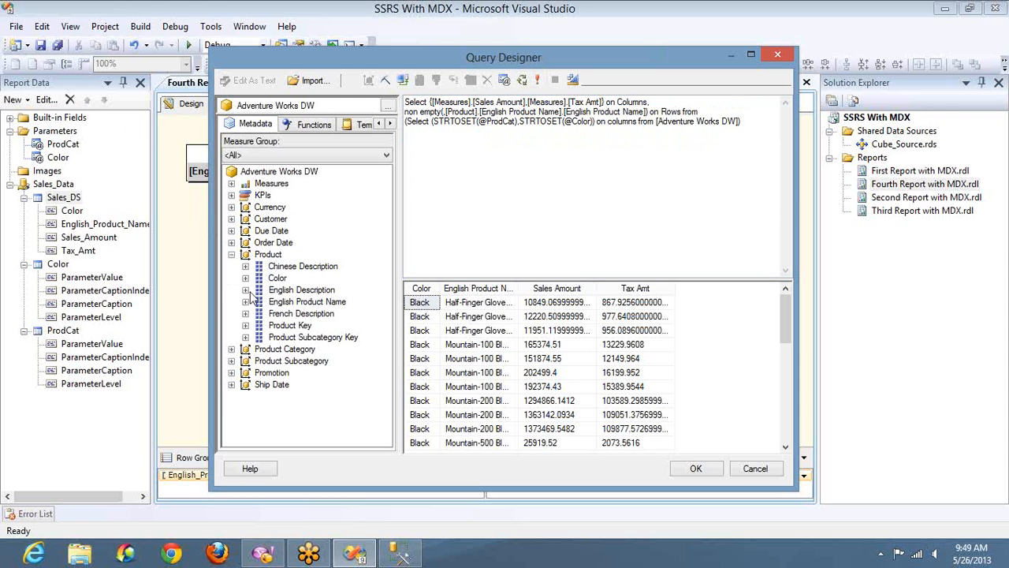
{"action": "left_click", "coordinate": [246, 302]}
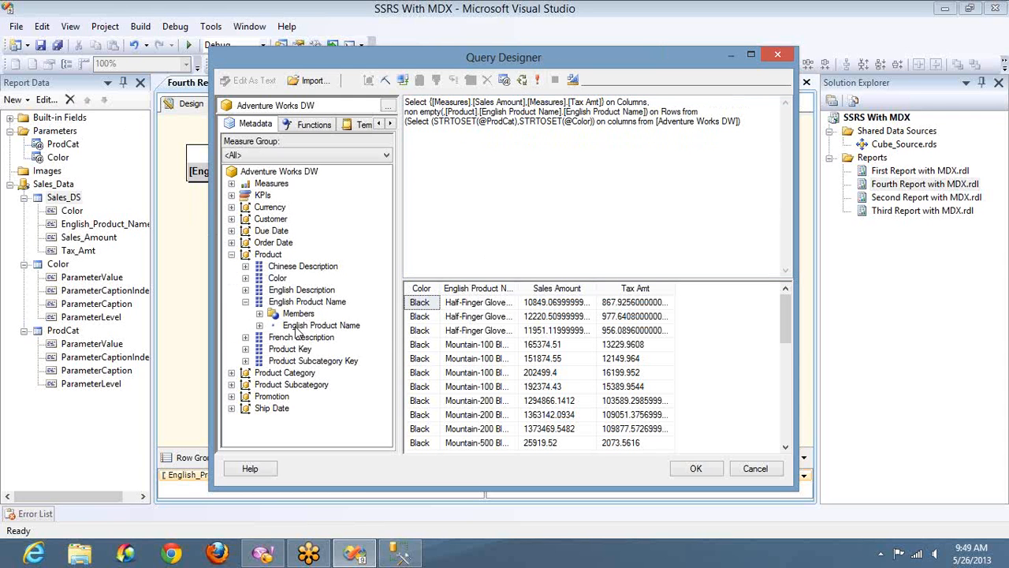
{"action": "left_click_drag", "start_coordinate": [296, 327], "coordinate": [444, 113]}
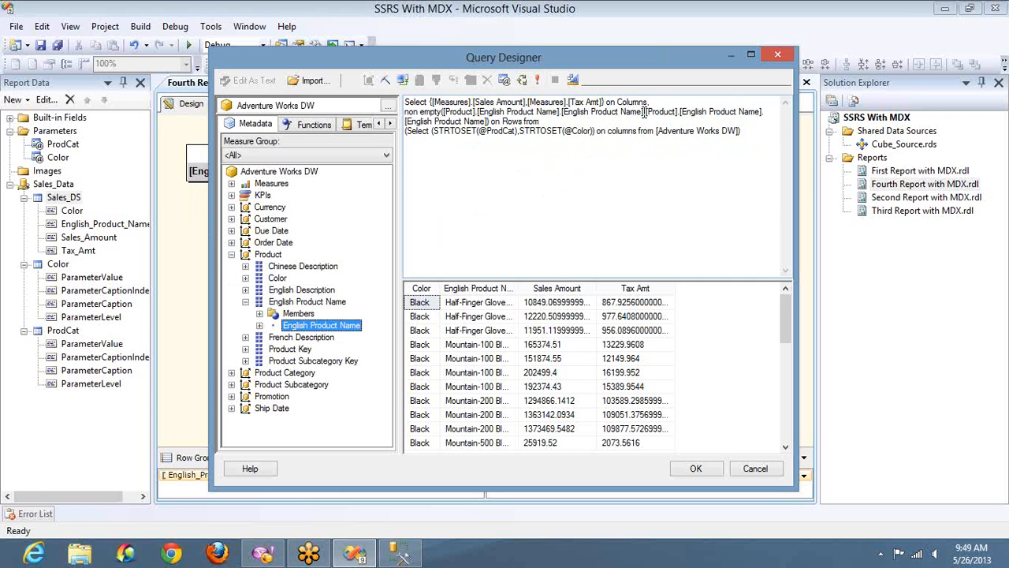
{"action": "left_click", "coordinate": [645, 111]}
{"action": "key", "text": "ctrl+shift+Left"}
{"action": "key", "text": "ctrl+shift+Left"}
{"action": "key", "text": "ctrl+shift+Left"}
{"action": "key", "text": "ctrl+shift+Left"}
{"action": "key", "text": "ctrl+shift+Left"}
{"action": "key", "text": "ctrl+shift+Left"}
{"action": "key", "text": "ctrl+shift+Left"}
{"action": "key", "text": "ctrl+shift+Left"}
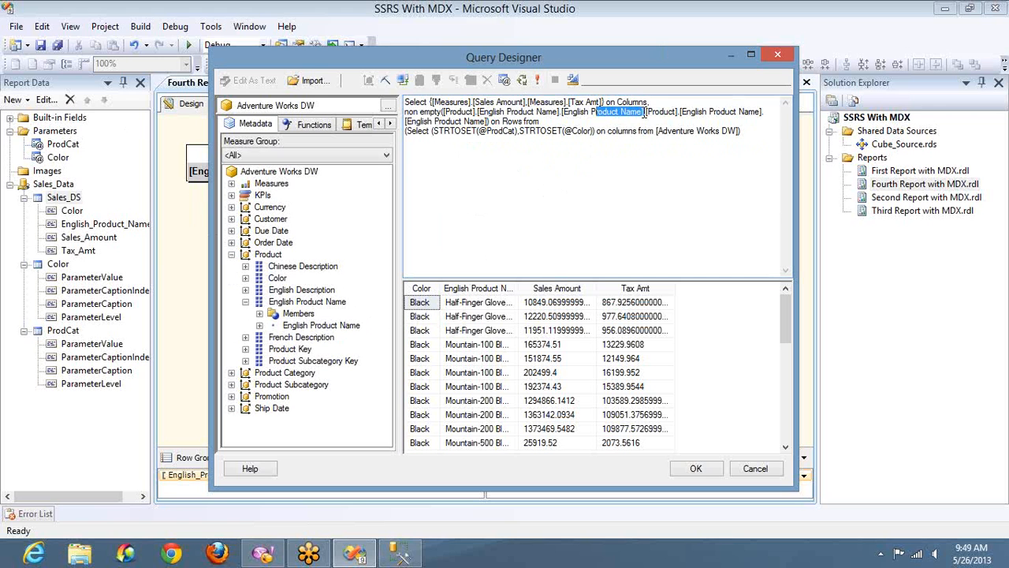
{"action": "key", "text": "ctrl+shift+Left"}
{"action": "key", "text": "ctrl+shift+Left"}
{"action": "key", "text": "ctrl+shift+Left"}
{"action": "key", "text": "ctrl+shift+Left"}
{"action": "key", "text": "ctrl+shift+Left"}
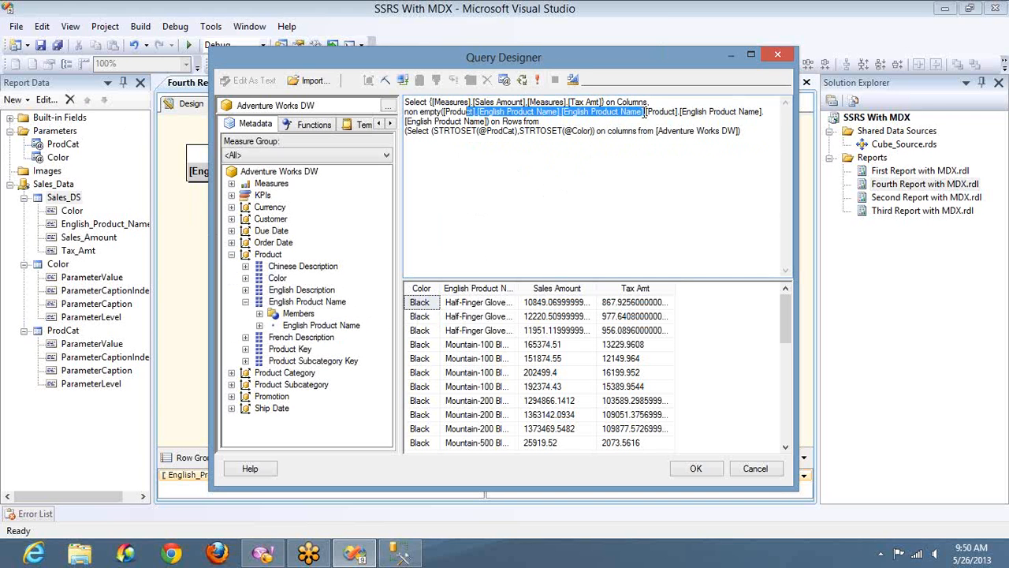
{"action": "key", "text": "Delete"}
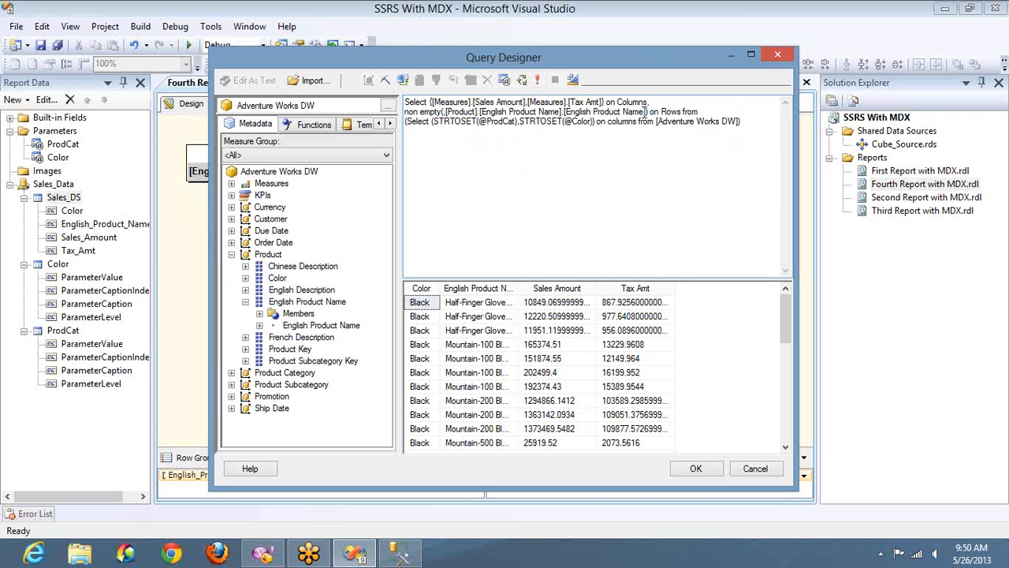
Add the Product Color level to the rows axis ahead of English Product Name.
{"action": "left_click", "coordinate": [246, 278]}
{"action": "left_click_drag", "start_coordinate": [291, 301], "coordinate": [433, 111]}
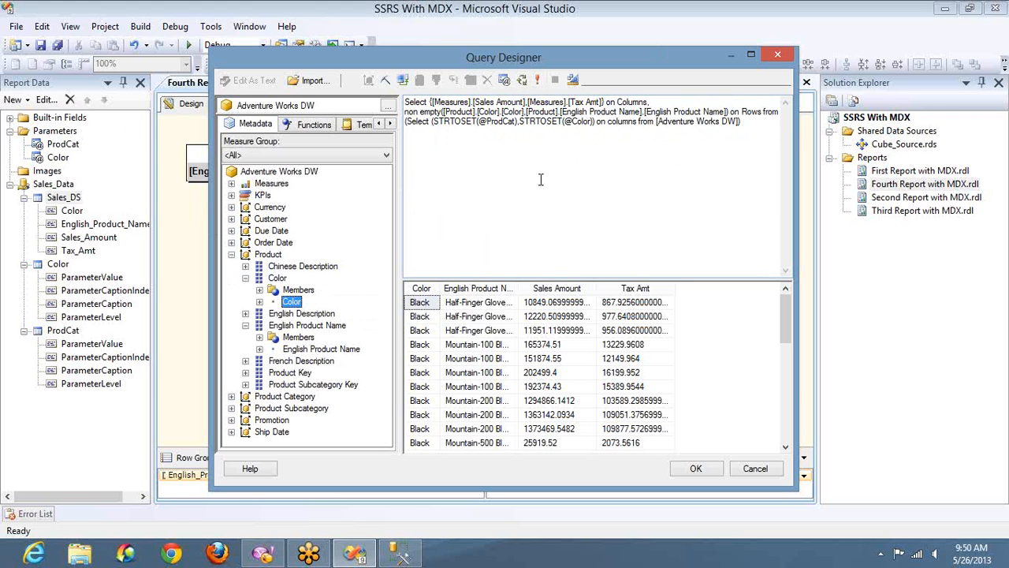
{"action": "left_click", "coordinate": [593, 209]}
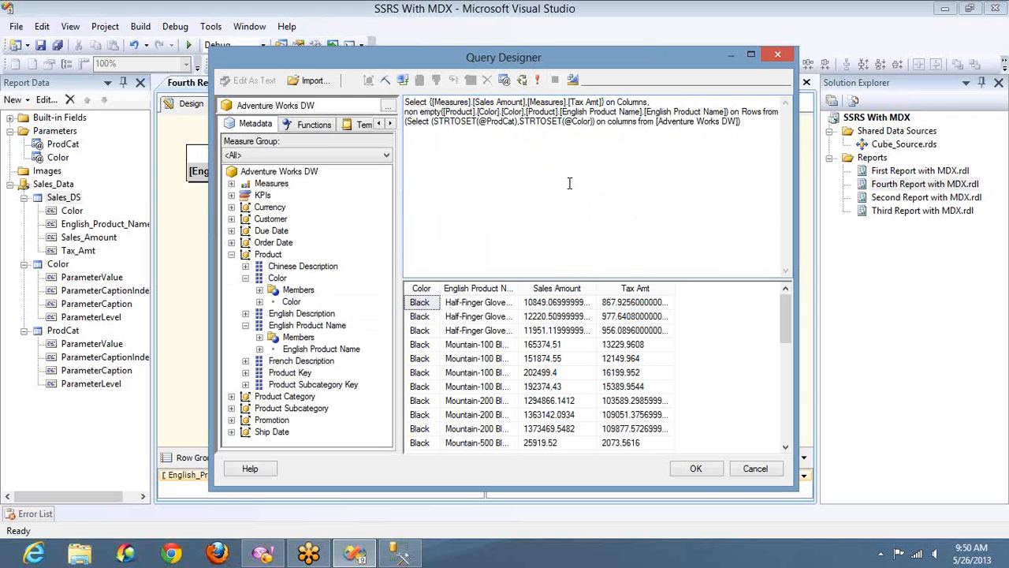
{"action": "left_click", "coordinate": [539, 81]}
{"action": "type", "text": ","}
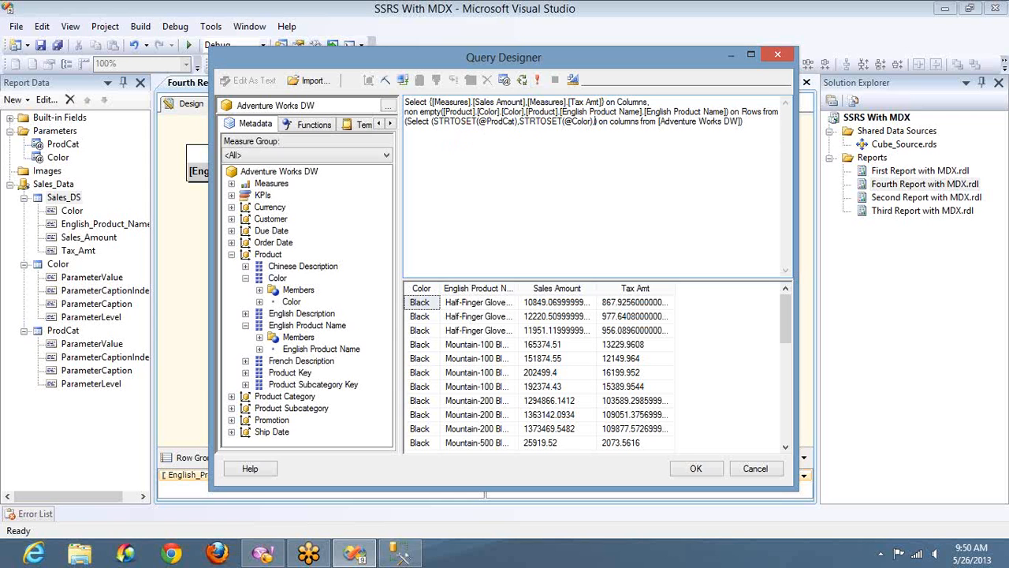
{"action": "left_click_drag", "start_coordinate": [593, 121], "coordinate": [518, 121]}
{"action": "key", "text": "ctrl+c"}
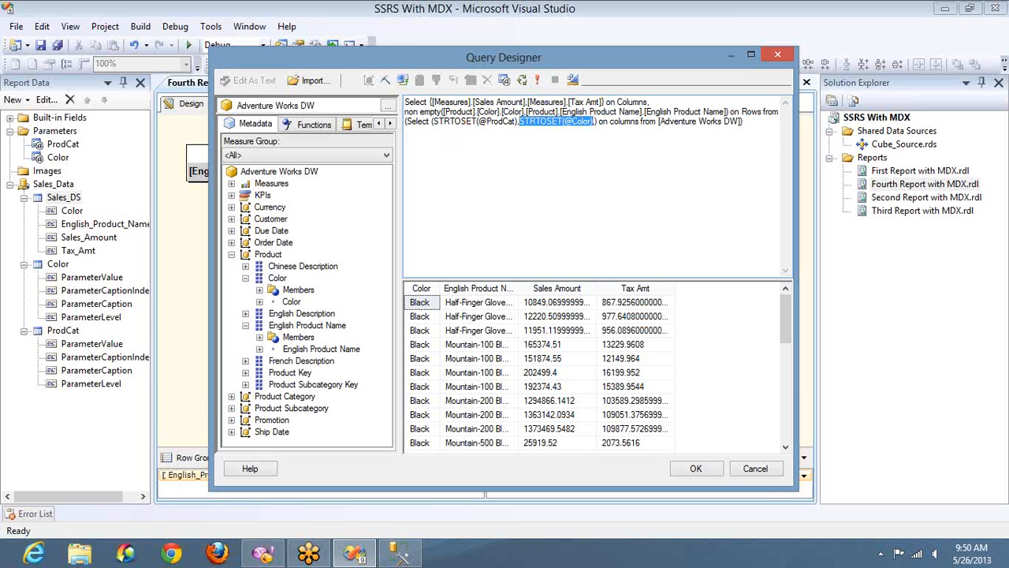
{"action": "left_click", "coordinate": [521, 120]}
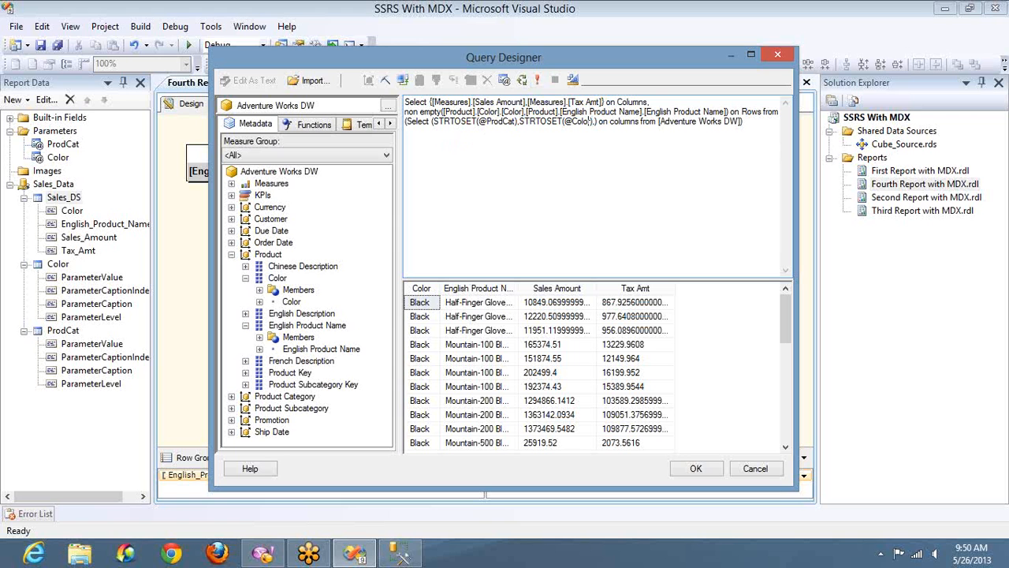
{"action": "key", "text": "ctrl+v"}
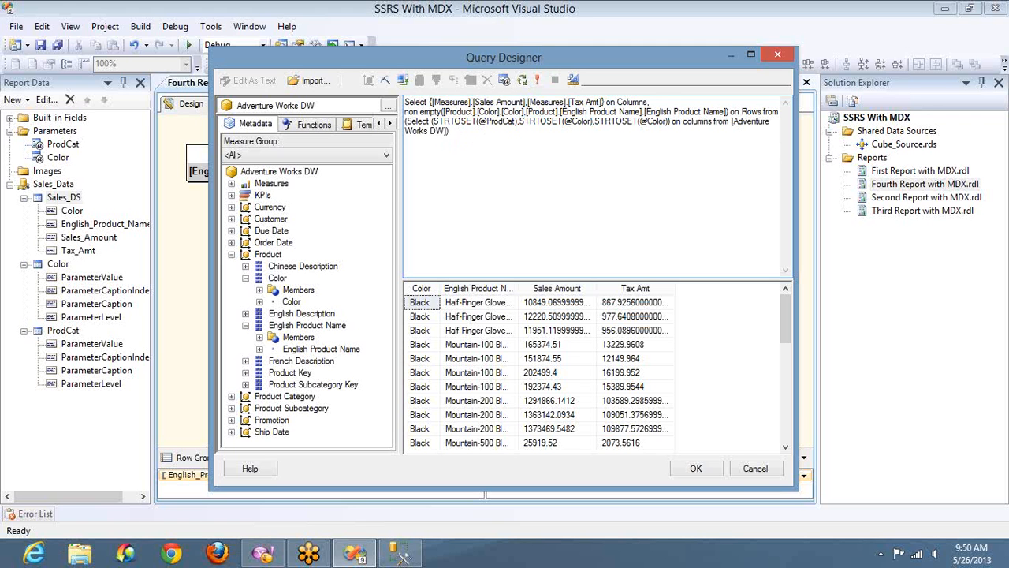
{"action": "left_click_drag", "start_coordinate": [667, 121], "coordinate": [657, 120]}
{"action": "type", "text": "Products"}
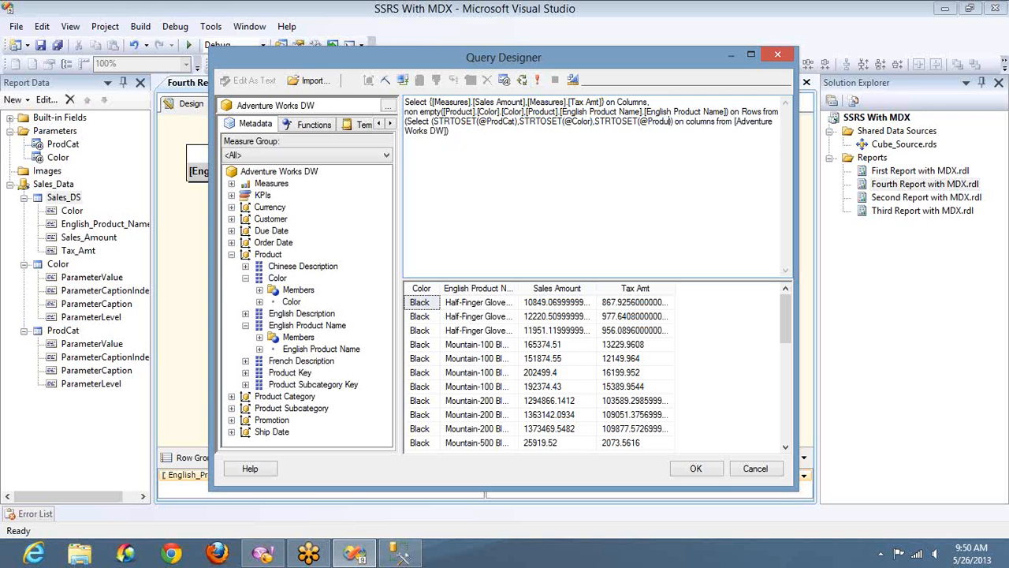
Execute the query and define a new query parameter named Products on the Product dimension.
{"action": "left_click", "coordinate": [503, 82]}
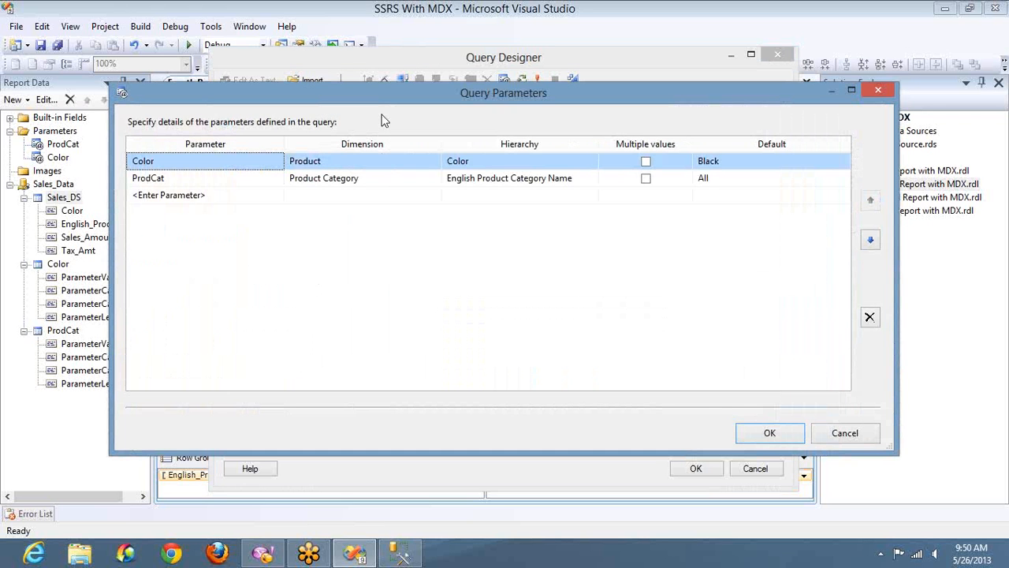
{"action": "left_click", "coordinate": [204, 197]}
{"action": "type", "text": "Produ"}
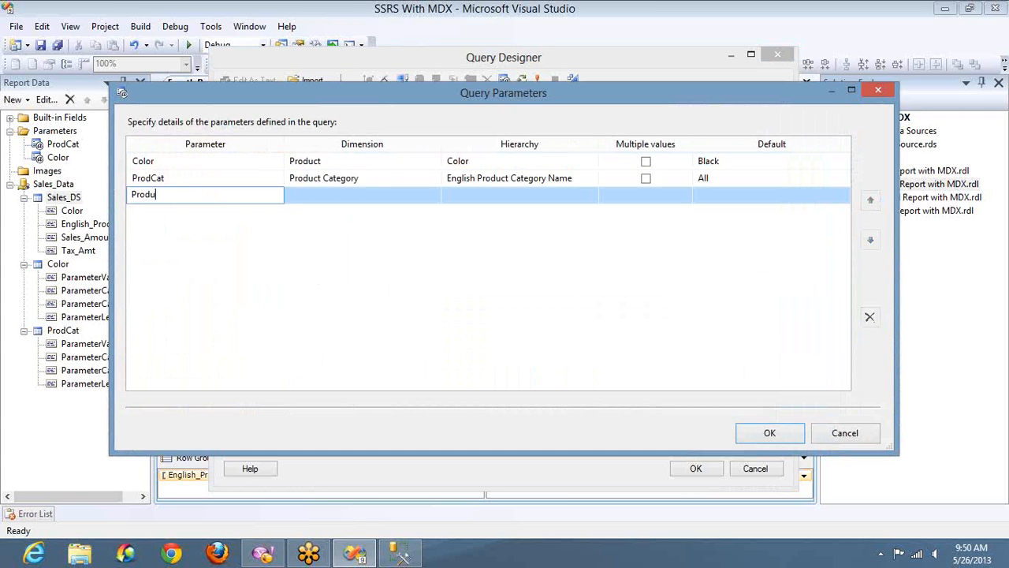
{"action": "type", "text": "cts"}
{"action": "left_click", "coordinate": [375, 203]}
{"action": "left_click", "coordinate": [373, 203]}
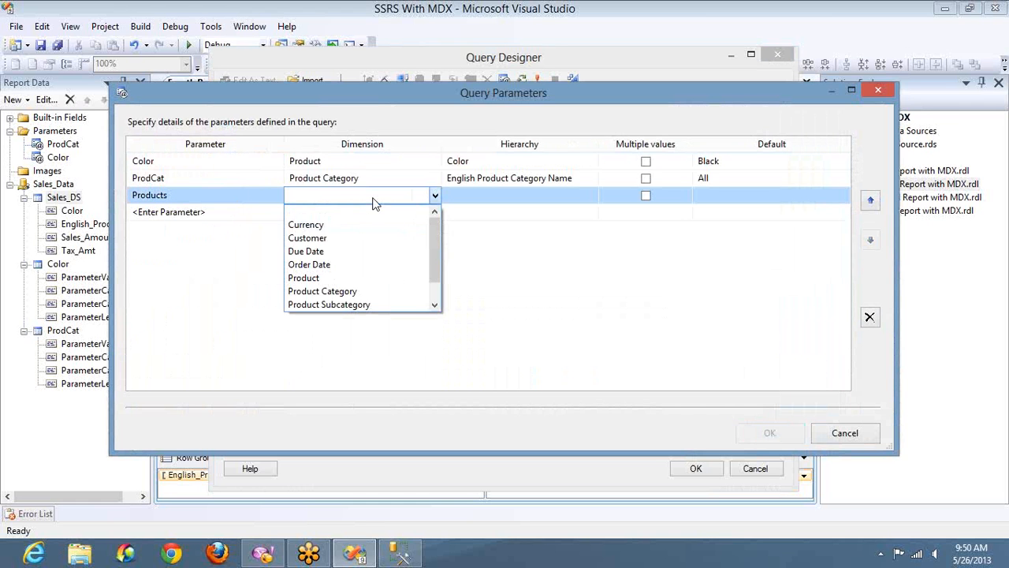
{"action": "left_click", "coordinate": [350, 278]}
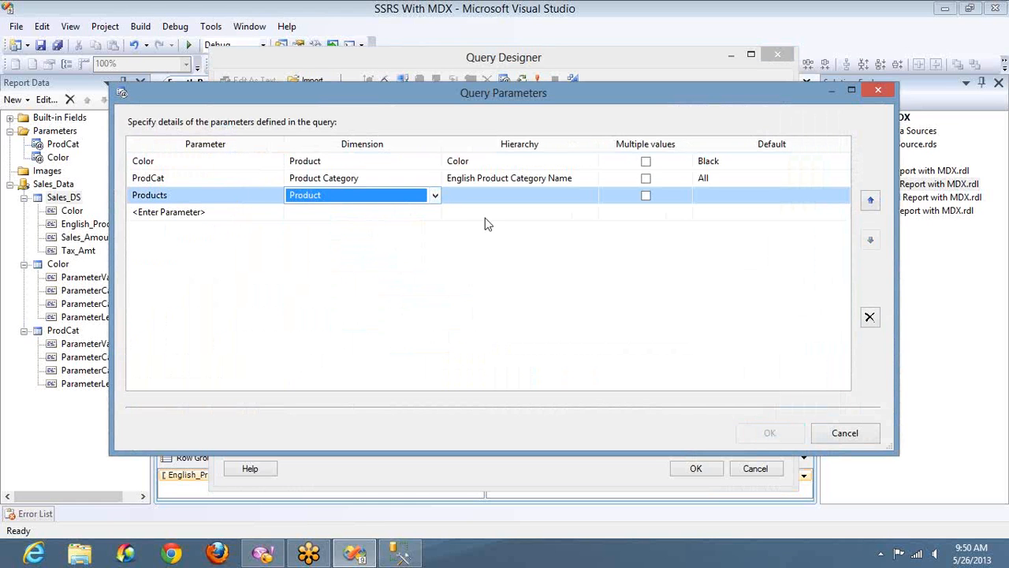
Set the Products parameter's hierarchy to English Product Name and its default to All, then confirm.
{"action": "left_click", "coordinate": [582, 195]}
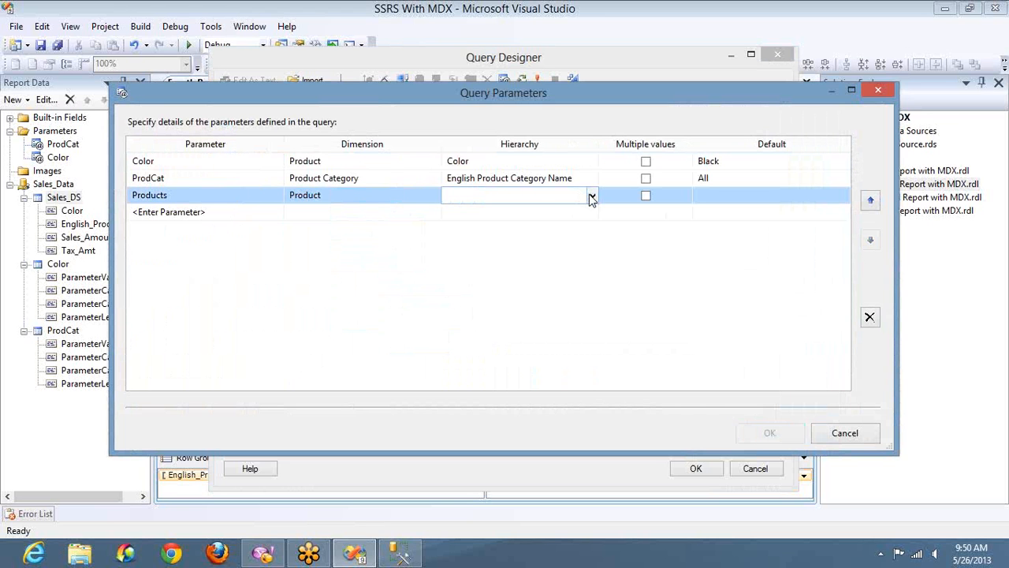
{"action": "left_click", "coordinate": [592, 195]}
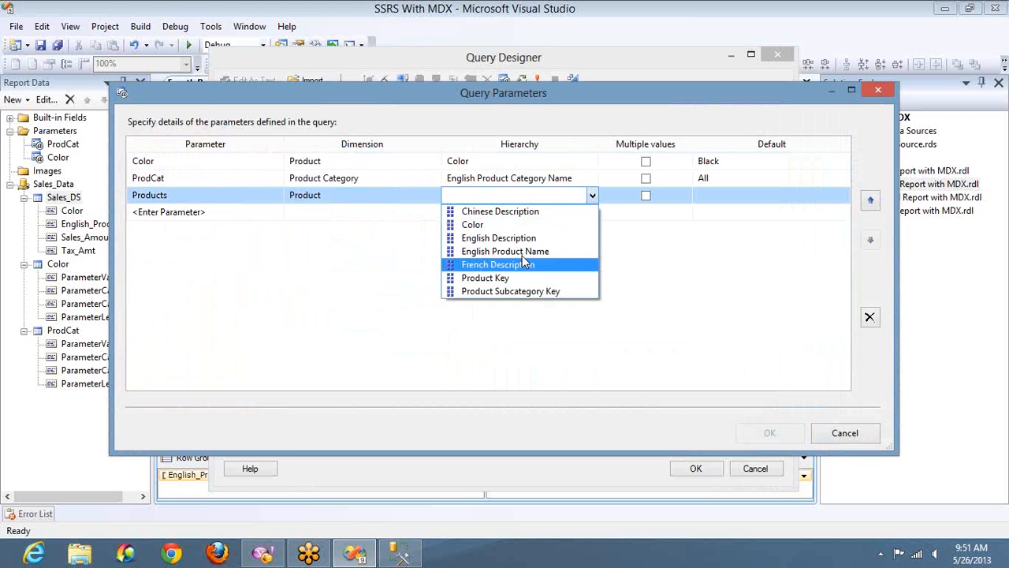
{"action": "left_click", "coordinate": [522, 253]}
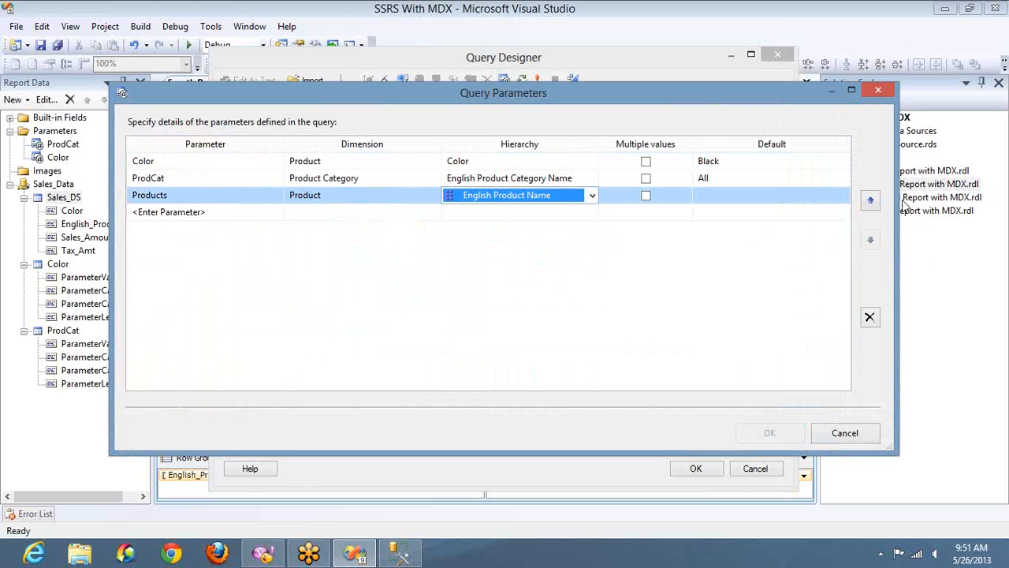
{"action": "left_click", "coordinate": [842, 196]}
{"action": "left_click", "coordinate": [841, 195]}
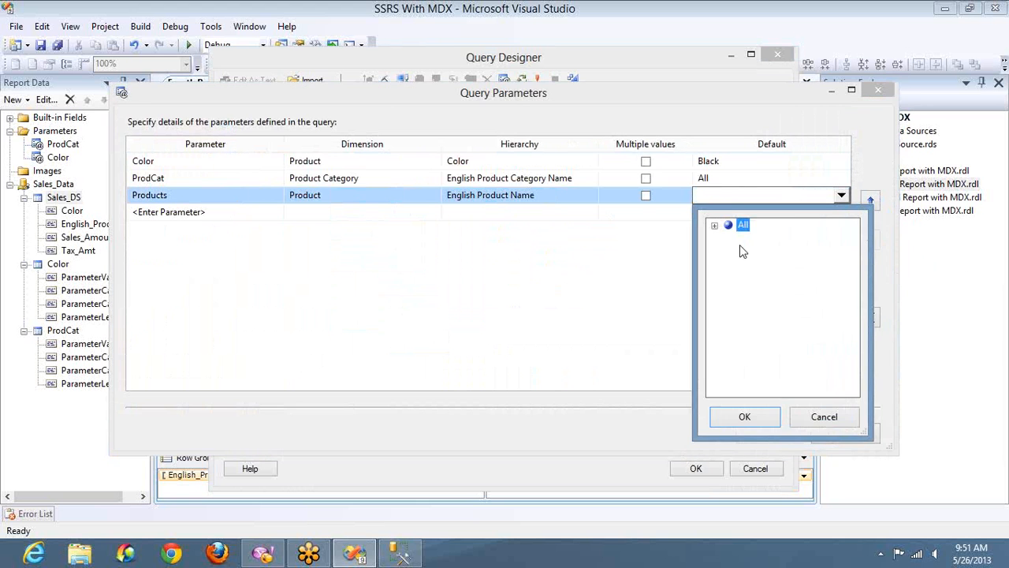
{"action": "left_click", "coordinate": [751, 418]}
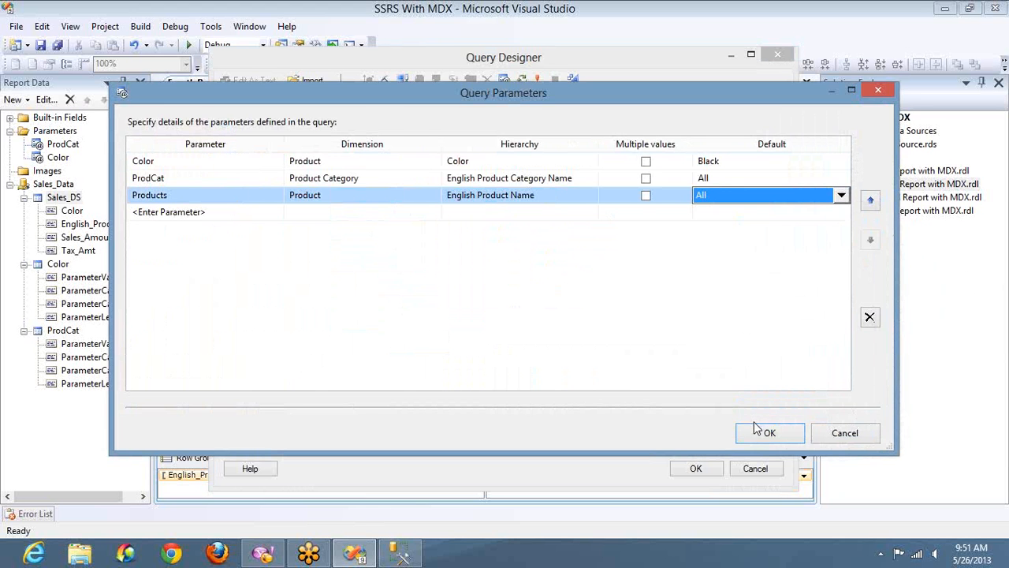
{"action": "left_click", "coordinate": [753, 423]}
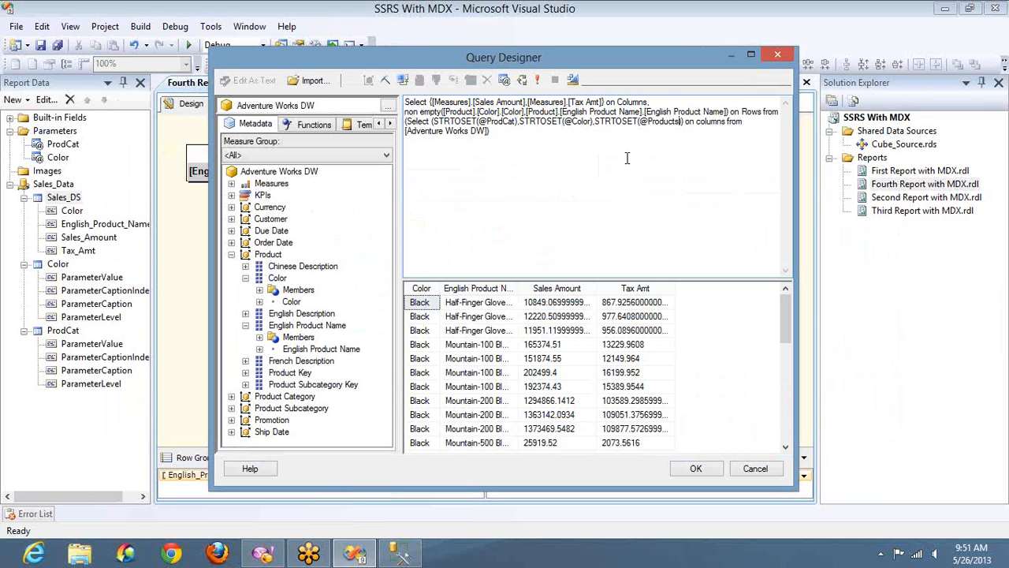
Run the query, close Query Designer, and confirm the dataset with its Color, ProdCat and Products query parameters.
{"action": "left_click", "coordinate": [538, 83]}
{"action": "left_click", "coordinate": [718, 468]}
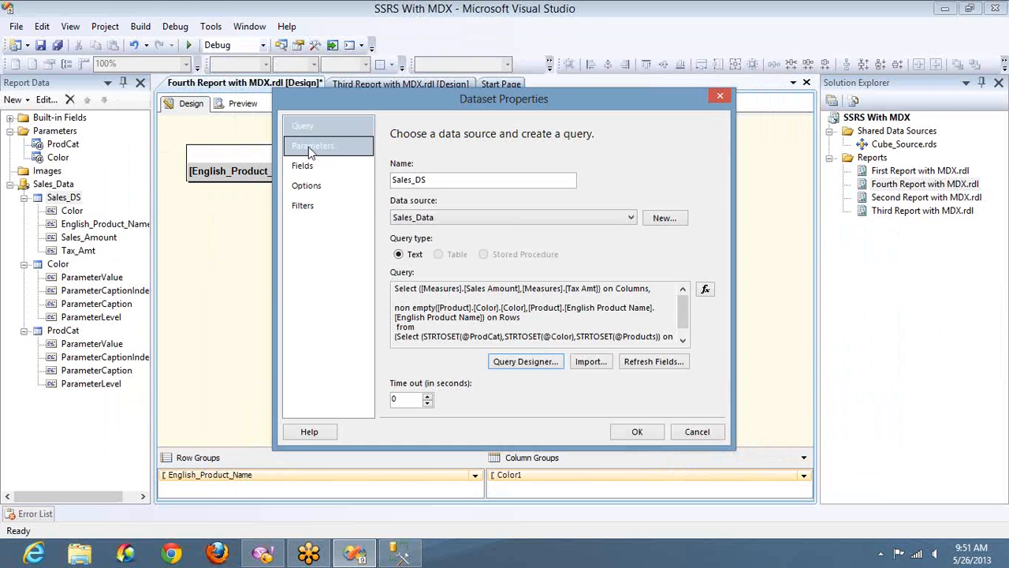
{"action": "left_click", "coordinate": [308, 147]}
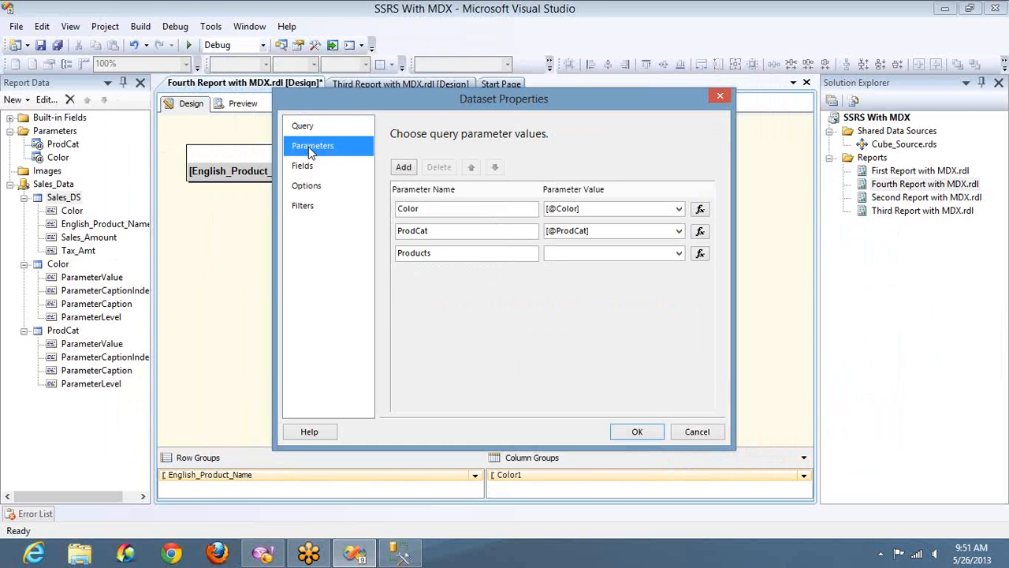
{"action": "left_click", "coordinate": [635, 432]}
Select the new Products report parameter and switch to the report preview.
{"action": "left_click", "coordinate": [25, 412]}
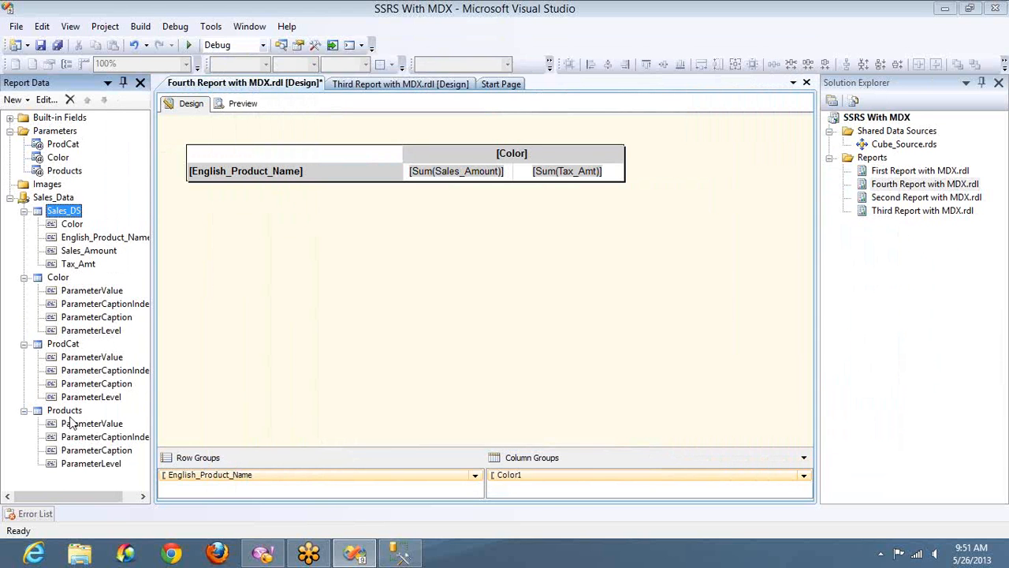
{"action": "left_click", "coordinate": [69, 172]}
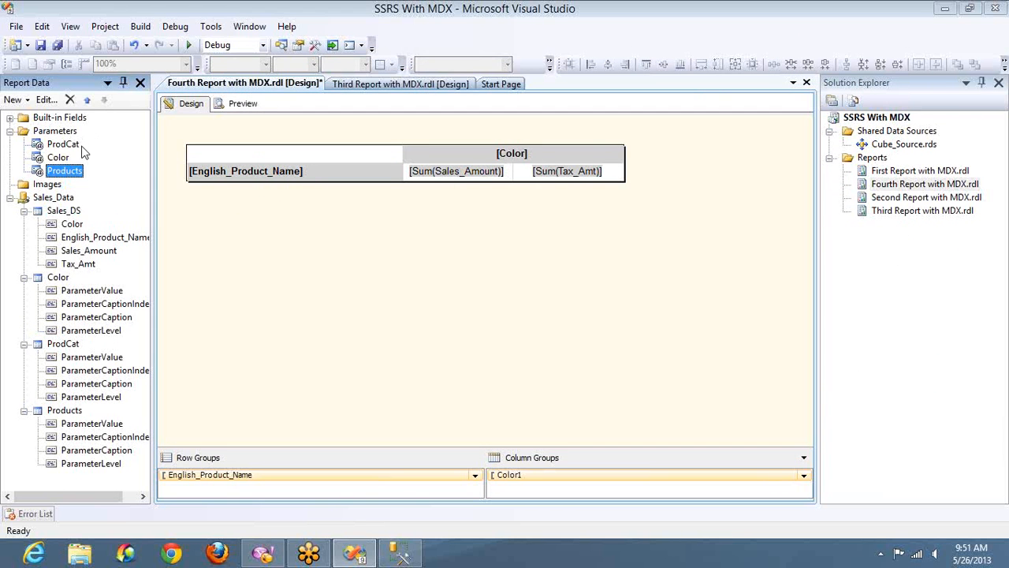
{"action": "left_click", "coordinate": [226, 108]}
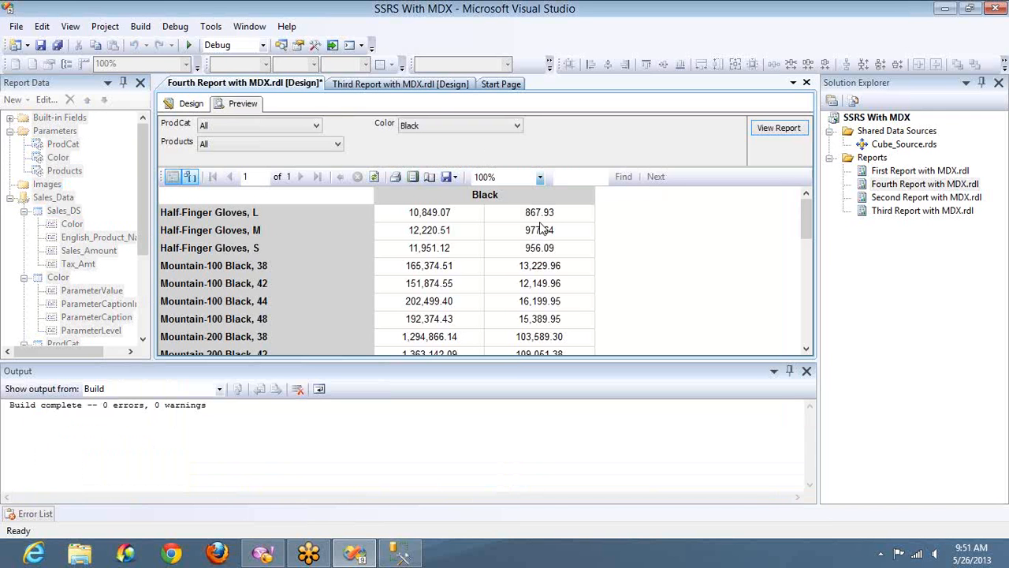
Filter the preview to the product Half-Finger Gloves, L and run the report.
{"action": "left_click", "coordinate": [325, 146]}
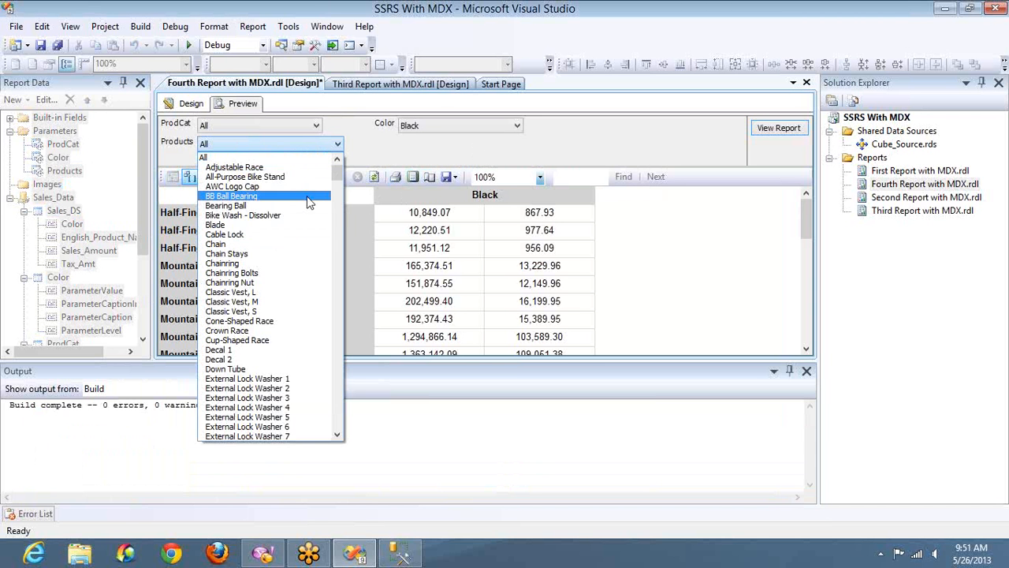
{"action": "left_click", "coordinate": [384, 161]}
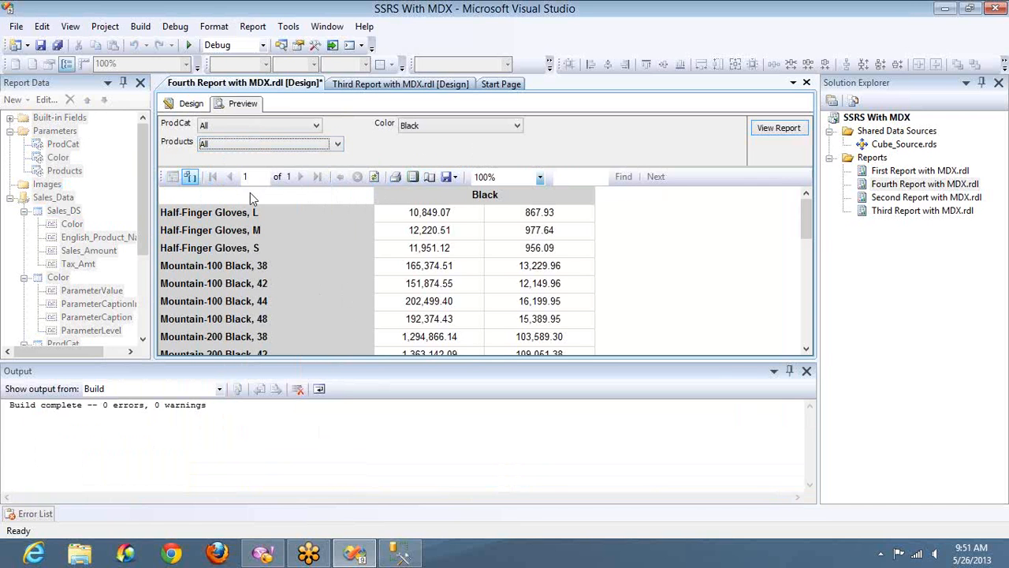
{"action": "left_click", "coordinate": [315, 125]}
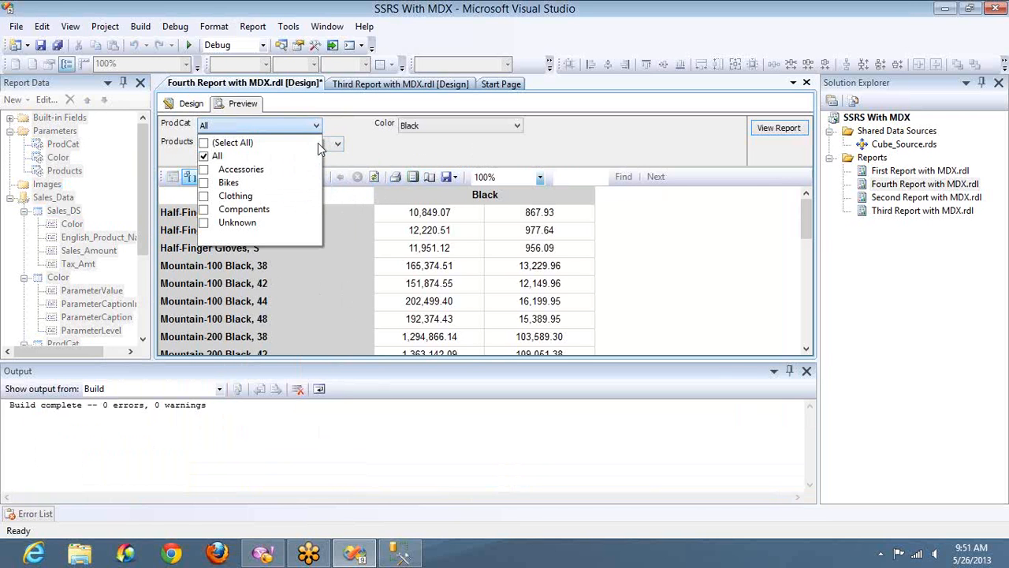
{"action": "left_click", "coordinate": [333, 150]}
{"action": "left_click", "coordinate": [332, 147]}
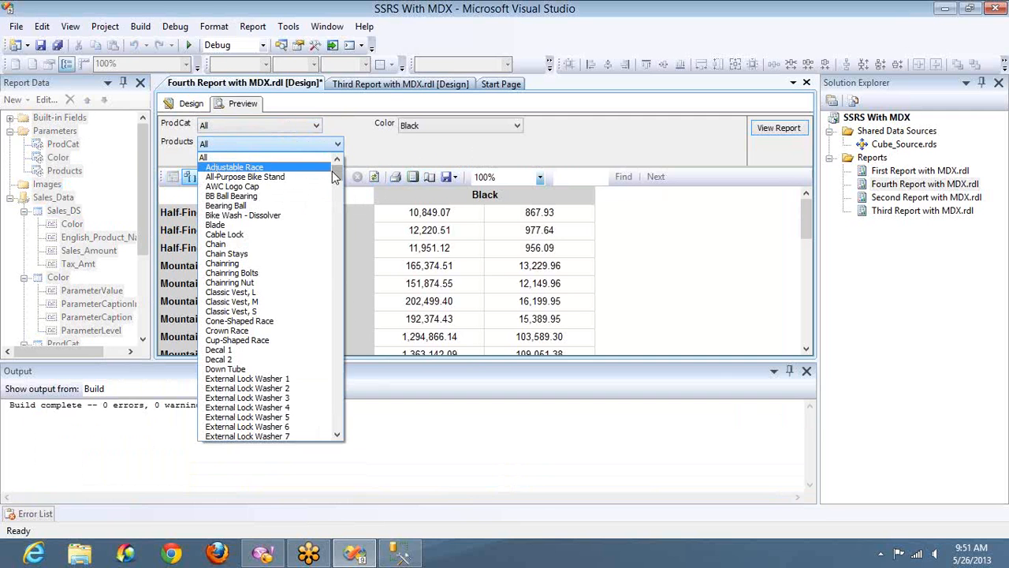
{"action": "left_click_drag", "start_coordinate": [332, 178], "coordinate": [337, 194]}
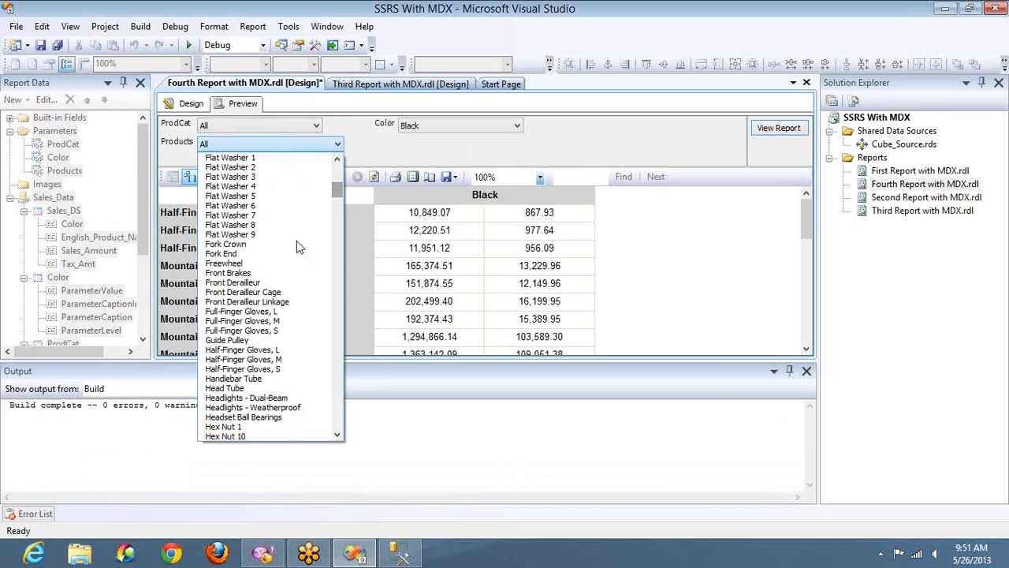
{"action": "left_click", "coordinate": [268, 350]}
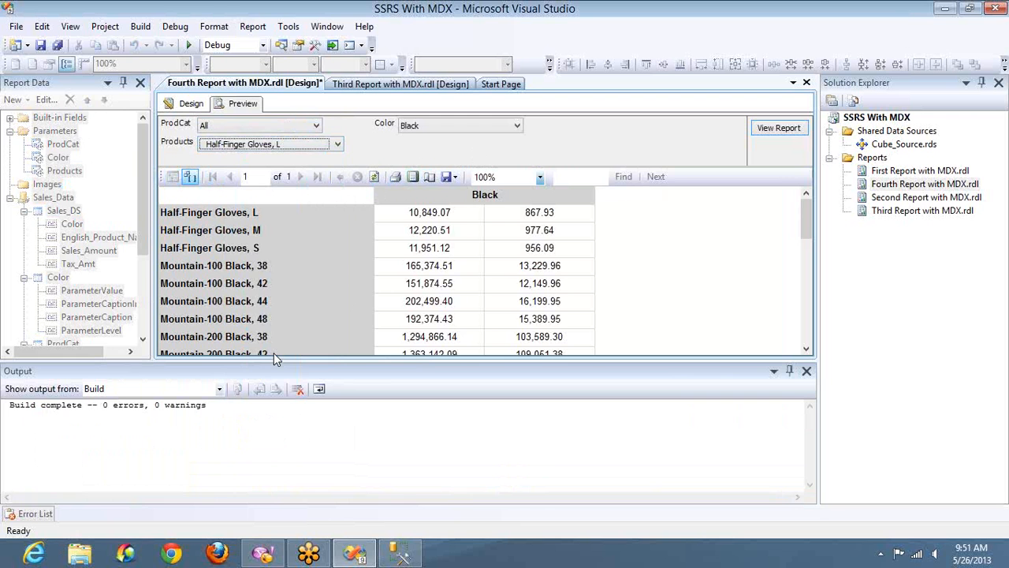
{"action": "left_click", "coordinate": [781, 131]}
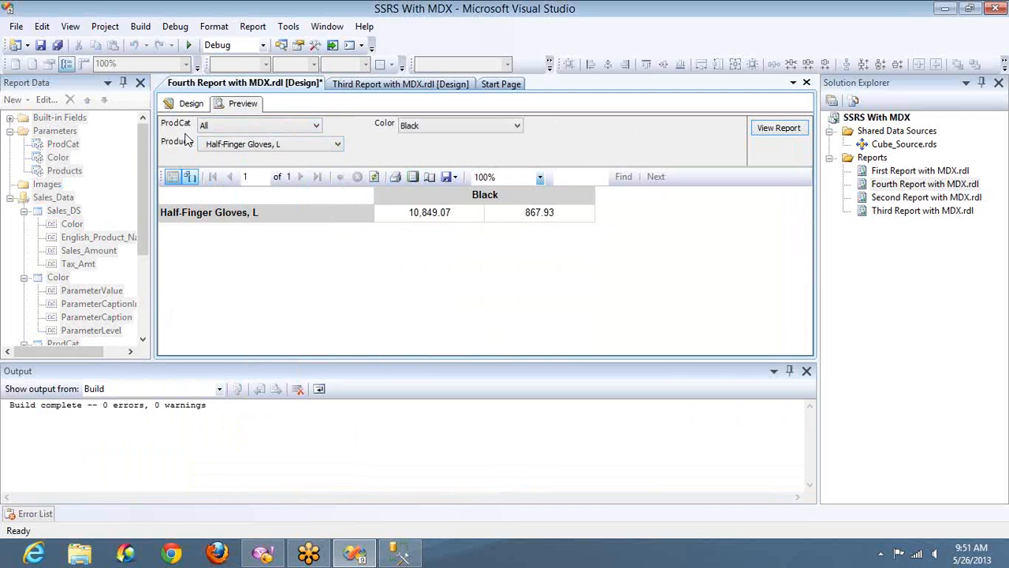
Enable Allow multiple values for the Products report parameter.
{"action": "left_click", "coordinate": [189, 103]}
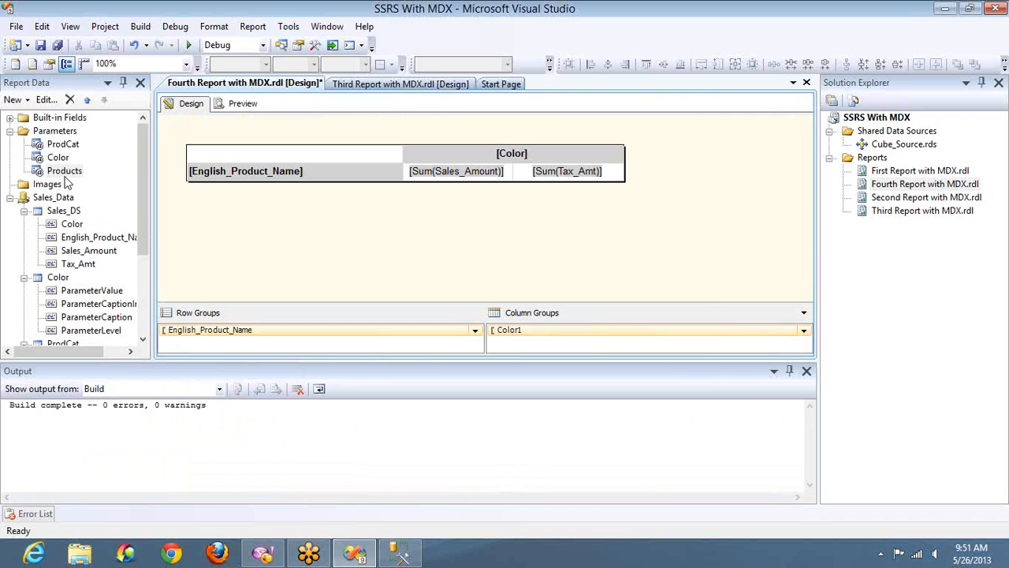
{"action": "double_click", "coordinate": [64, 171]}
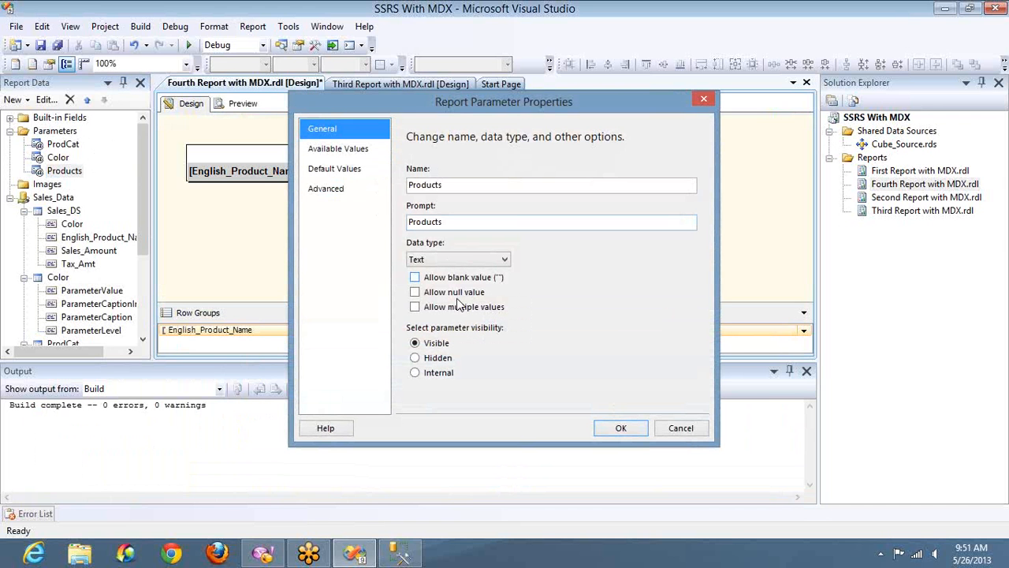
{"action": "left_click", "coordinate": [417, 306]}
{"action": "left_click", "coordinate": [611, 433]}
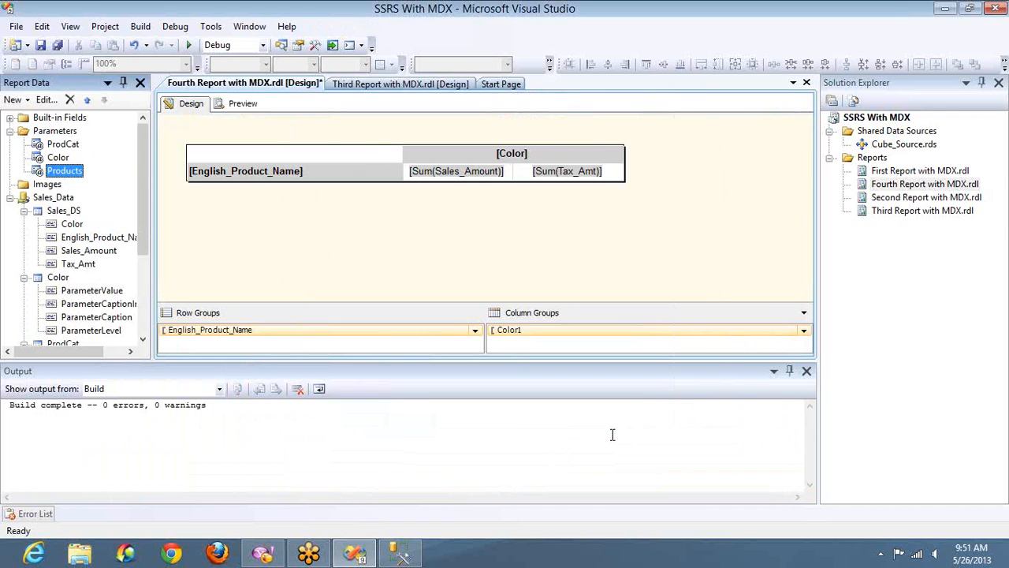
Open the Sales_DS dataset properties and scroll through its query text.
{"action": "double_click", "coordinate": [63, 211]}
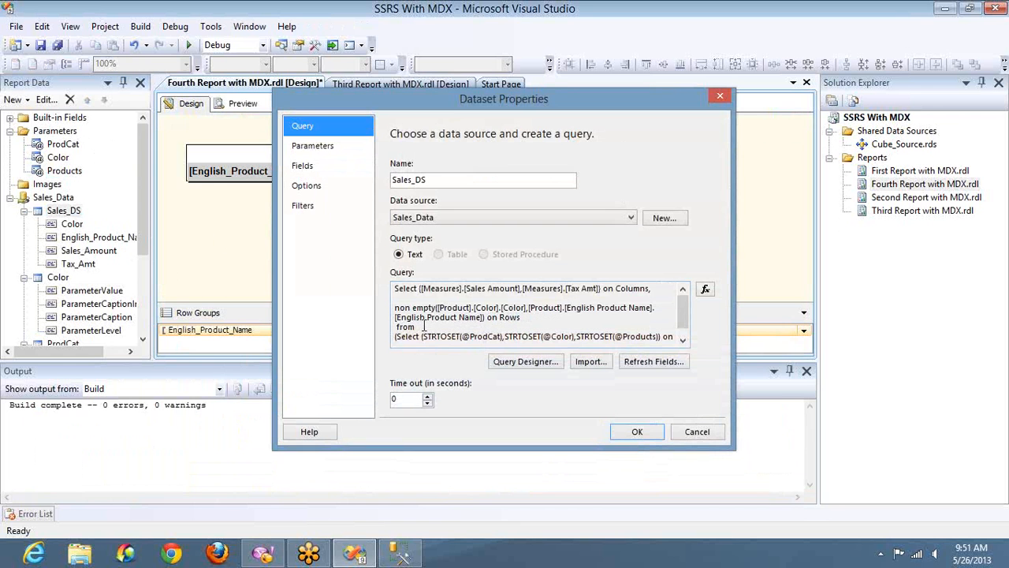
{"action": "left_click", "coordinate": [518, 327]}
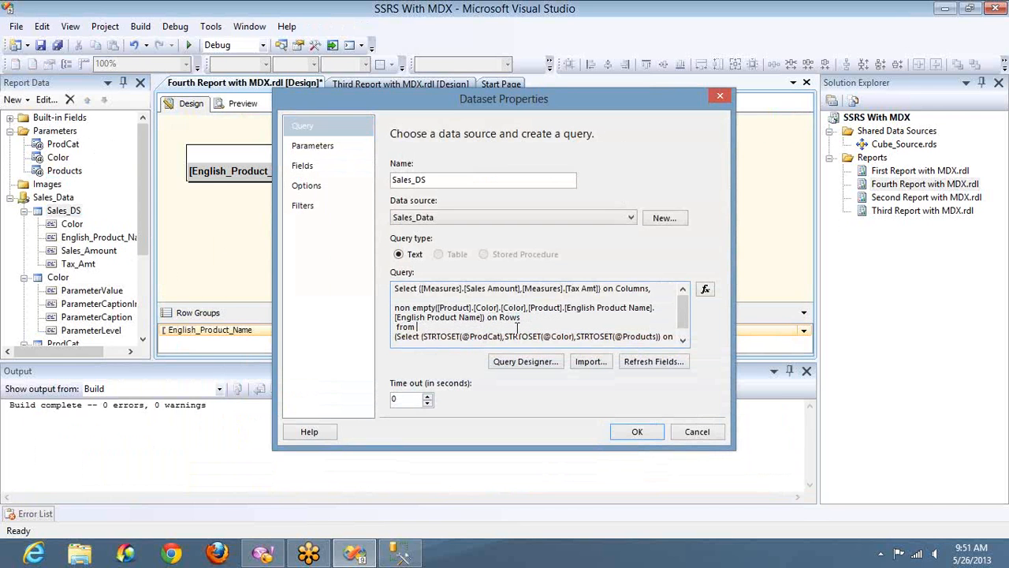
{"action": "left_click", "coordinate": [683, 340]}
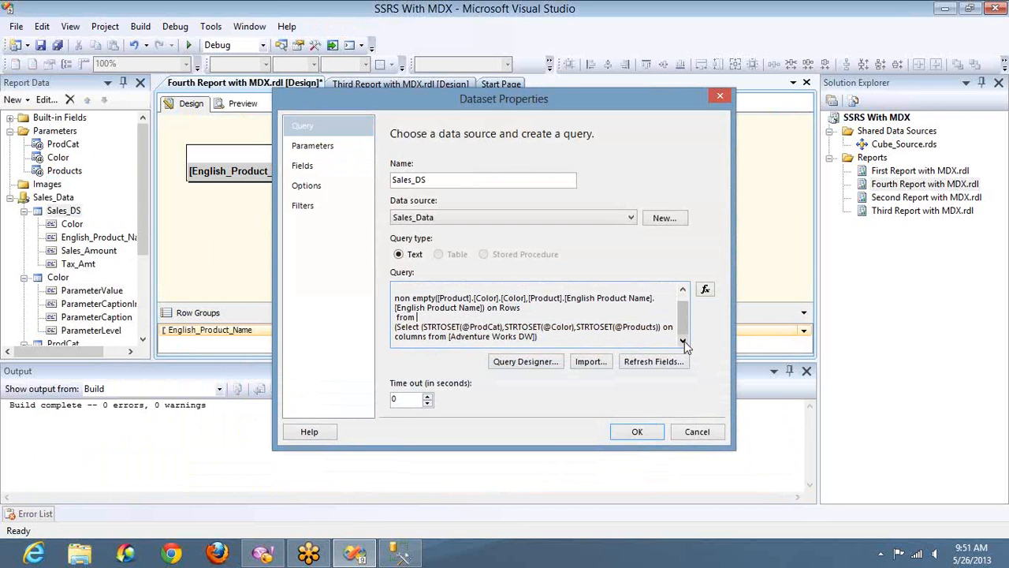
{"action": "left_click", "coordinate": [625, 433]}
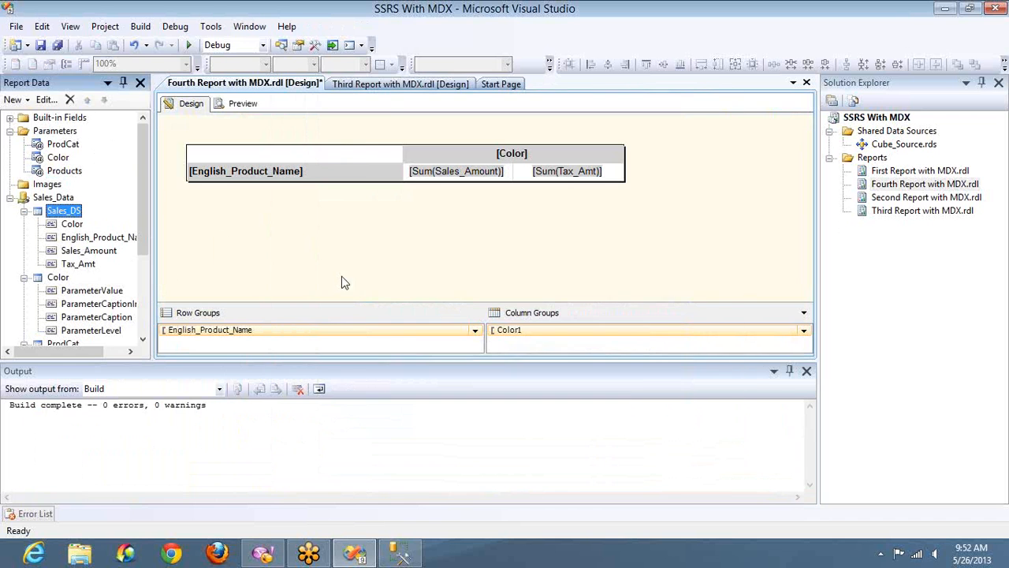
Inspect the ProdCat parameter settings, then preview the report and close the Output pane.
{"action": "double_click", "coordinate": [63, 144]}
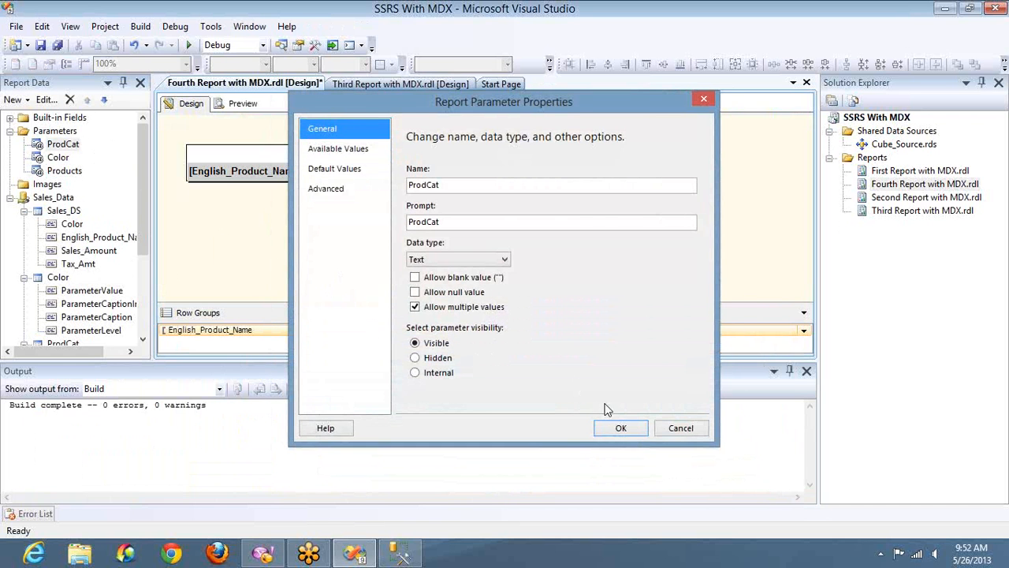
{"action": "left_click", "coordinate": [670, 430]}
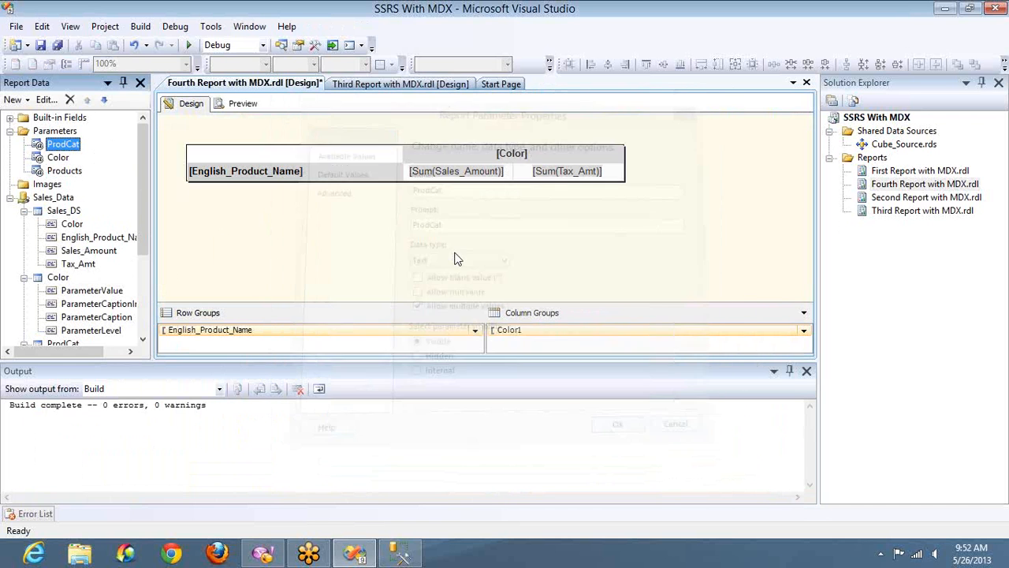
{"action": "left_click", "coordinate": [243, 104]}
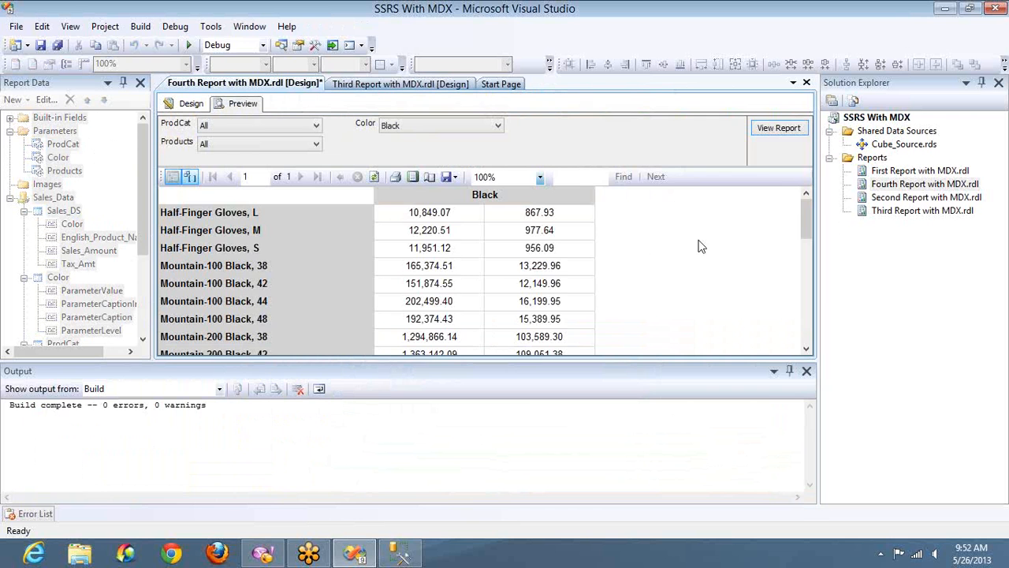
{"action": "left_click", "coordinate": [807, 372]}
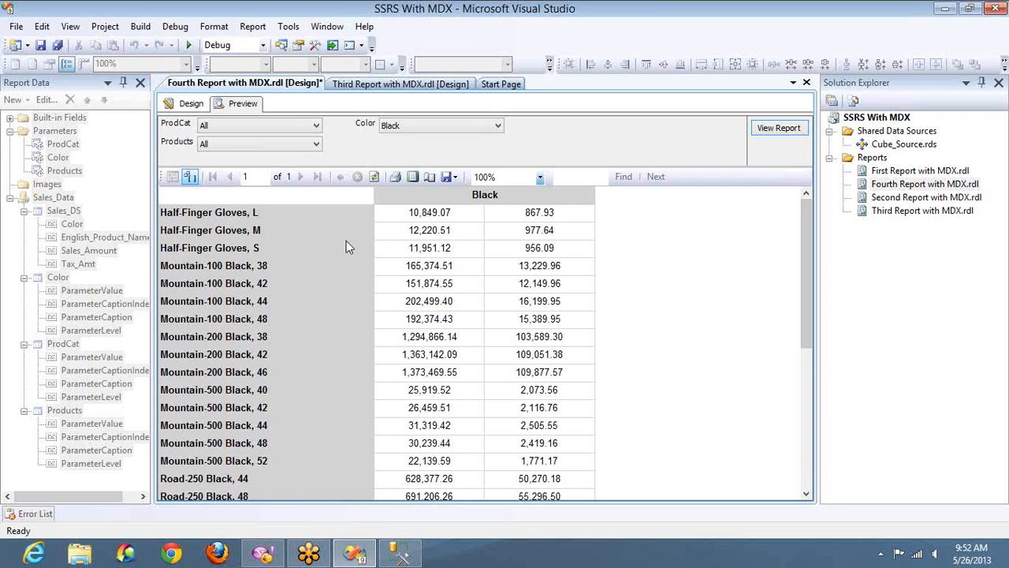
{"action": "left_click", "coordinate": [187, 106]}
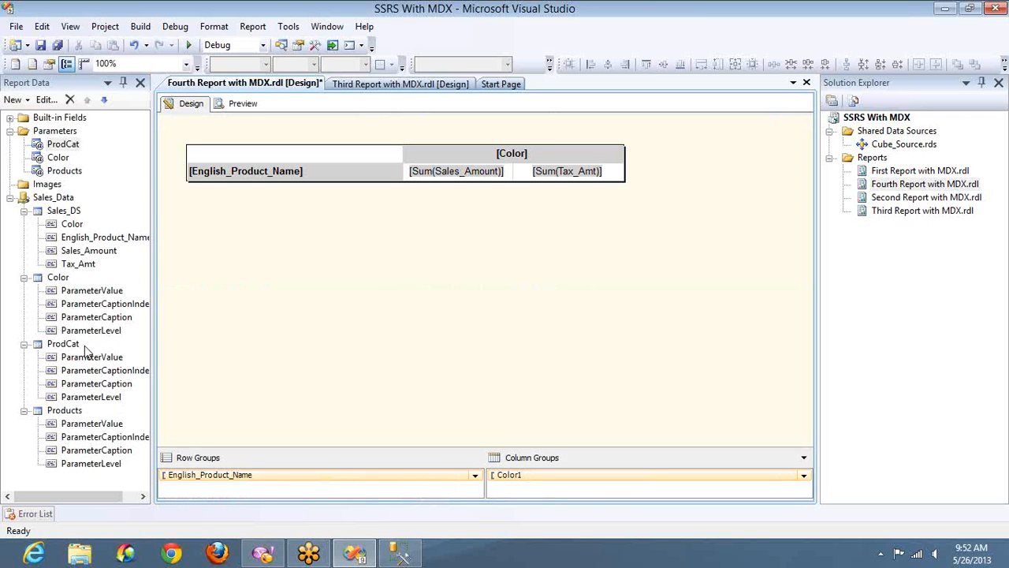
Hide the hidden parameter datasets and then show them again.
{"action": "right_click", "coordinate": [50, 199]}
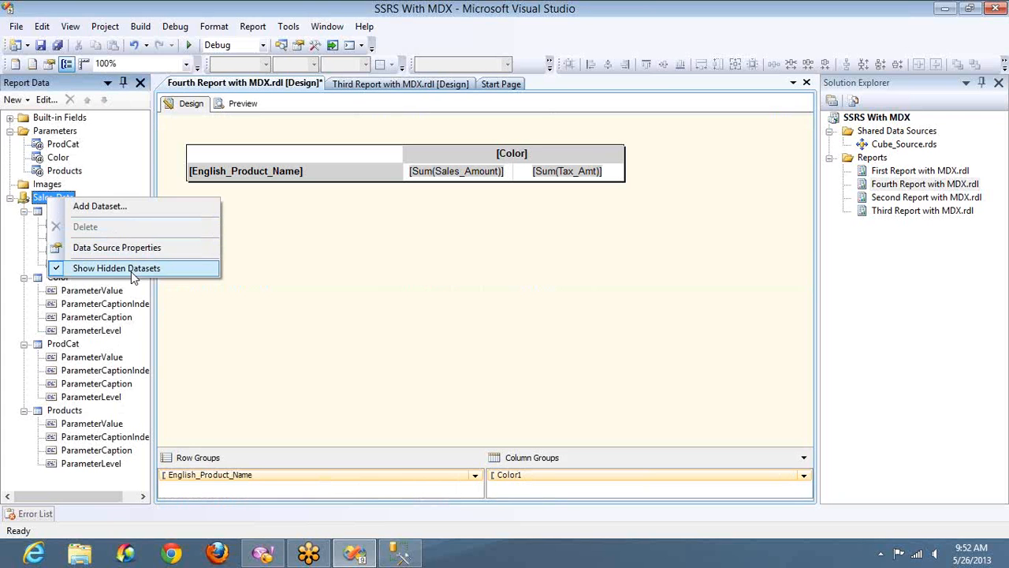
{"action": "left_click", "coordinate": [133, 270]}
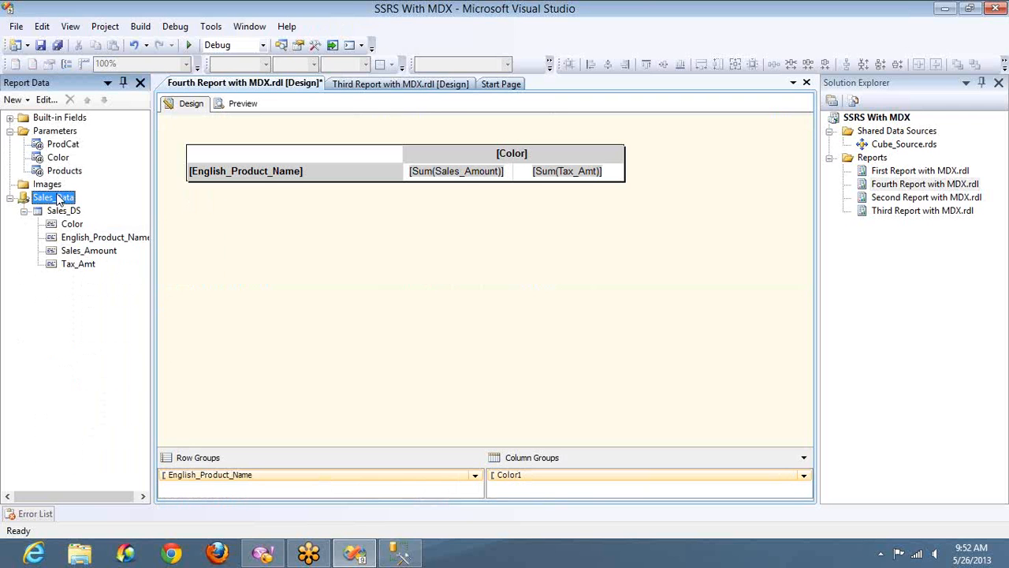
{"action": "right_click", "coordinate": [59, 198]}
{"action": "left_click", "coordinate": [116, 267]}
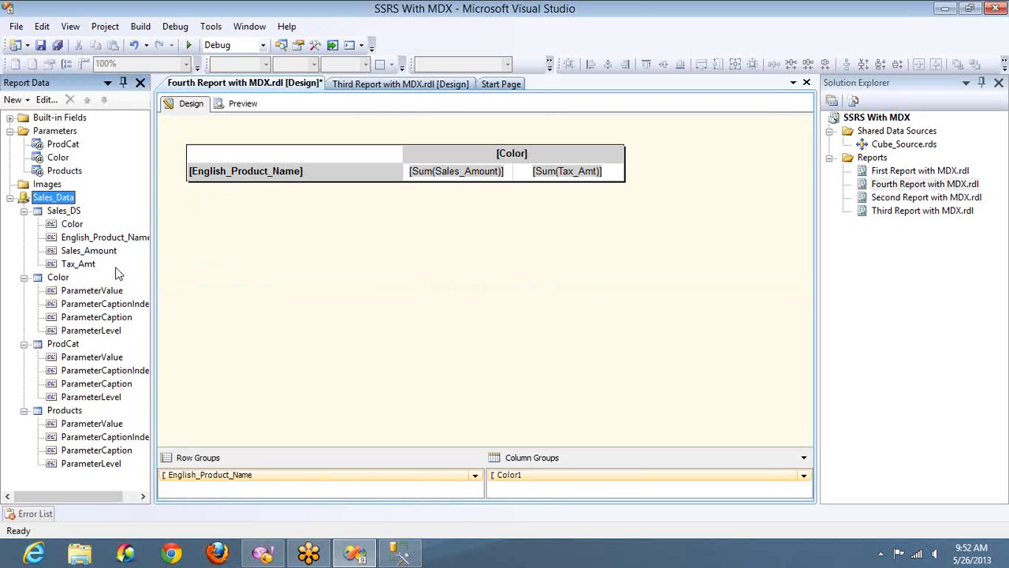
Open the Color dataset's query in Query Designer to review it, then cancel out.
{"action": "left_click", "coordinate": [63, 279]}
{"action": "double_click", "coordinate": [63, 279]}
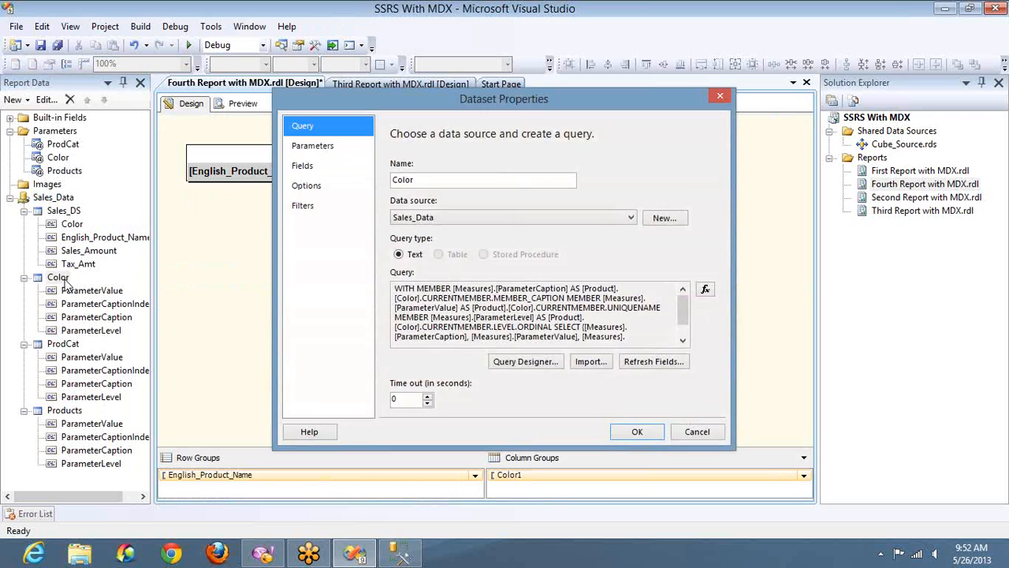
{"action": "left_click", "coordinate": [527, 361]}
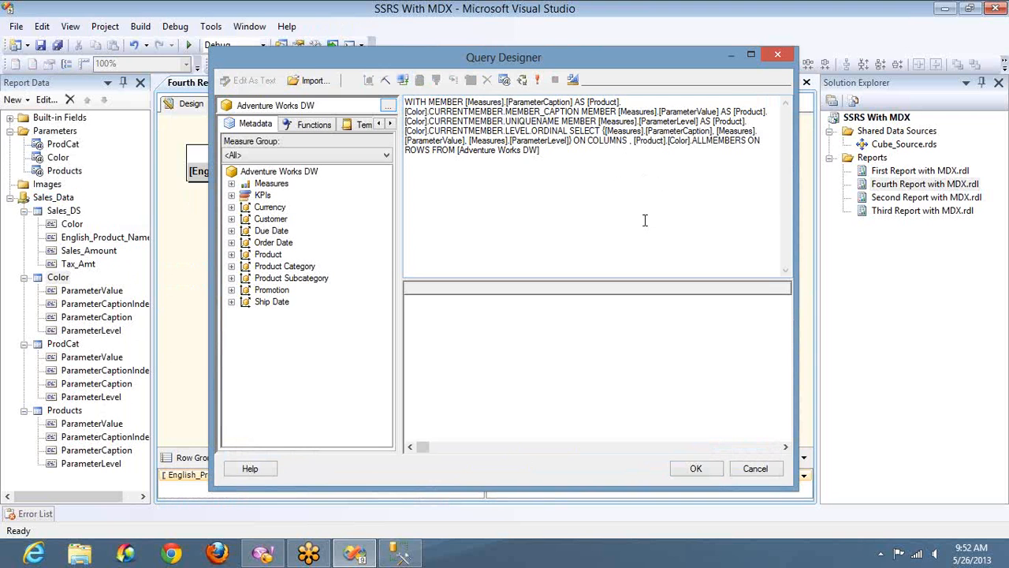
{"action": "left_click", "coordinate": [754, 469]}
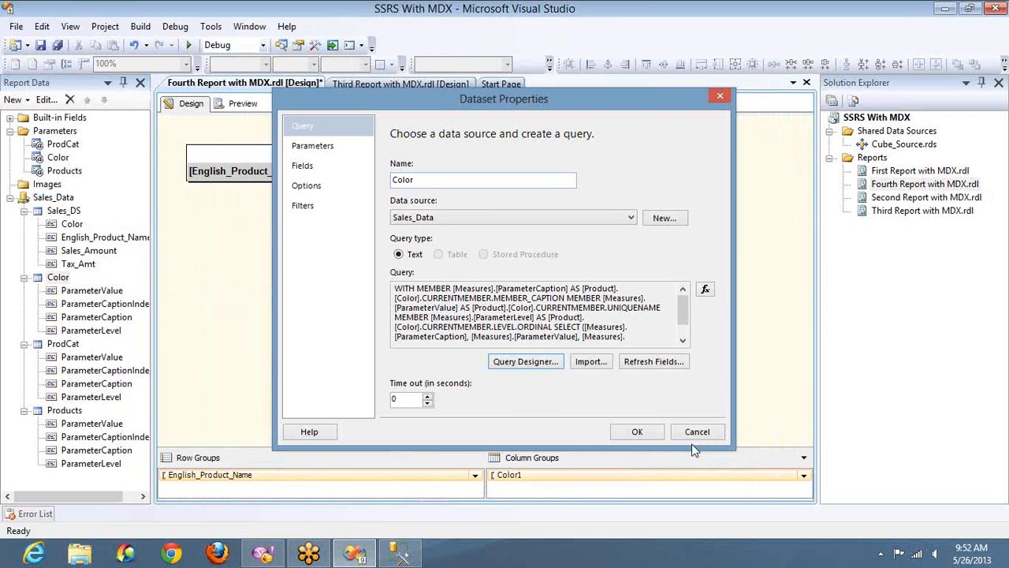
{"action": "left_click", "coordinate": [697, 432]}
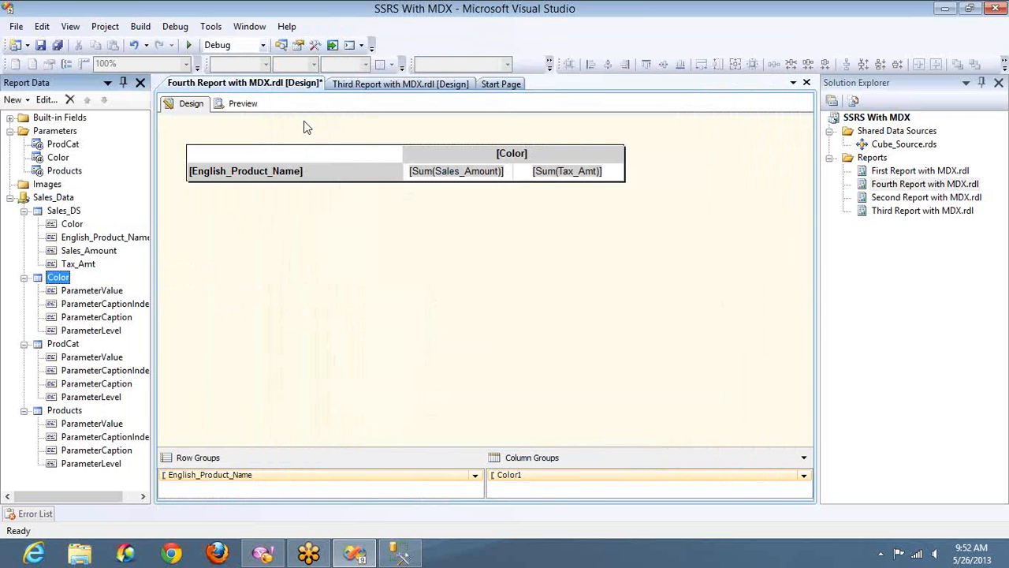
Preview the report and check the ProdCat and Products parameter lists.
{"action": "left_click", "coordinate": [240, 103]}
{"action": "left_click", "coordinate": [261, 128]}
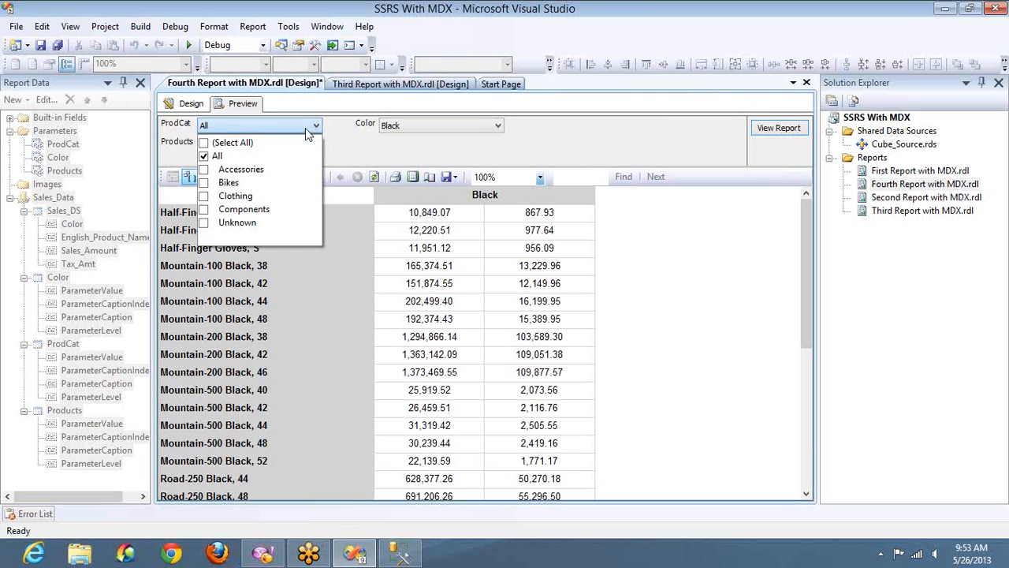
{"action": "left_click", "coordinate": [349, 140]}
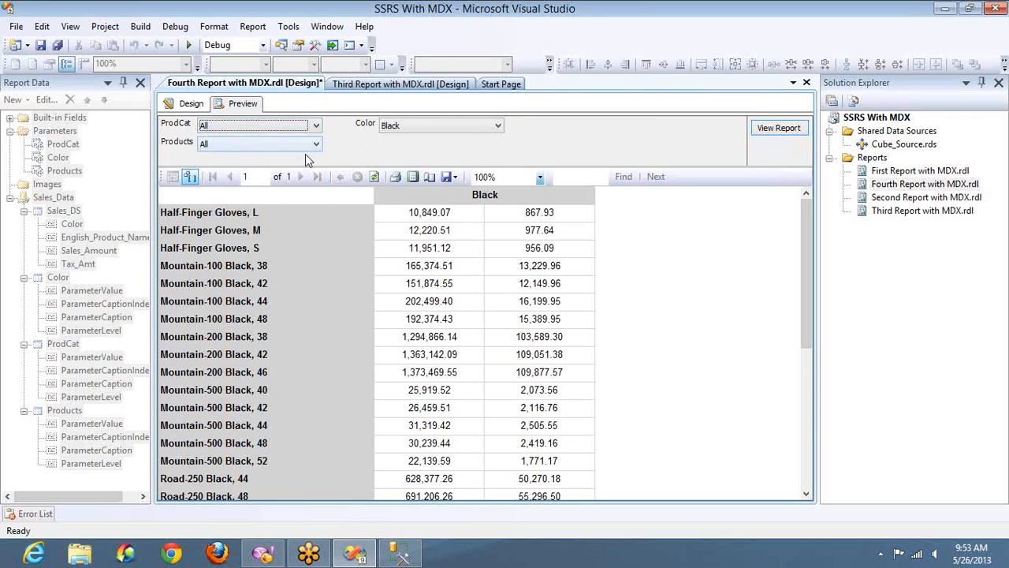
{"action": "left_click", "coordinate": [314, 145]}
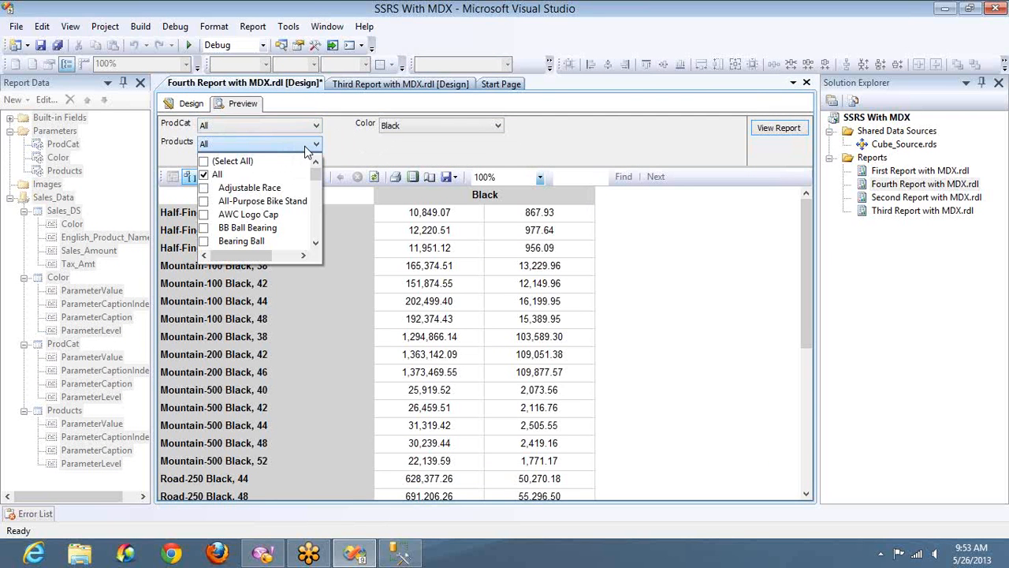
{"action": "left_click", "coordinate": [342, 152]}
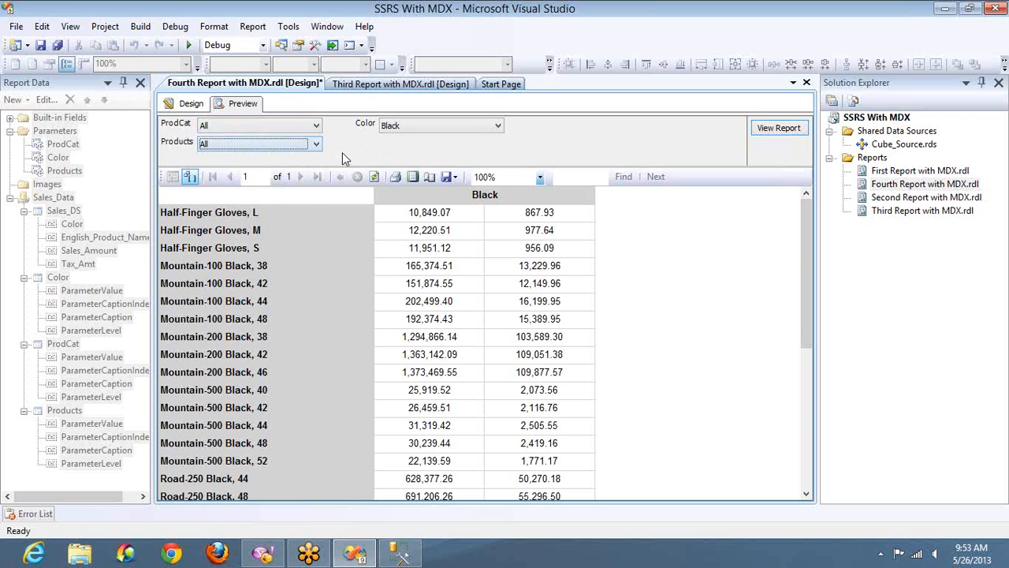
Return to design and open the Products parameter's properties to review its available values and label field, then cancel.
{"action": "left_click", "coordinate": [191, 105]}
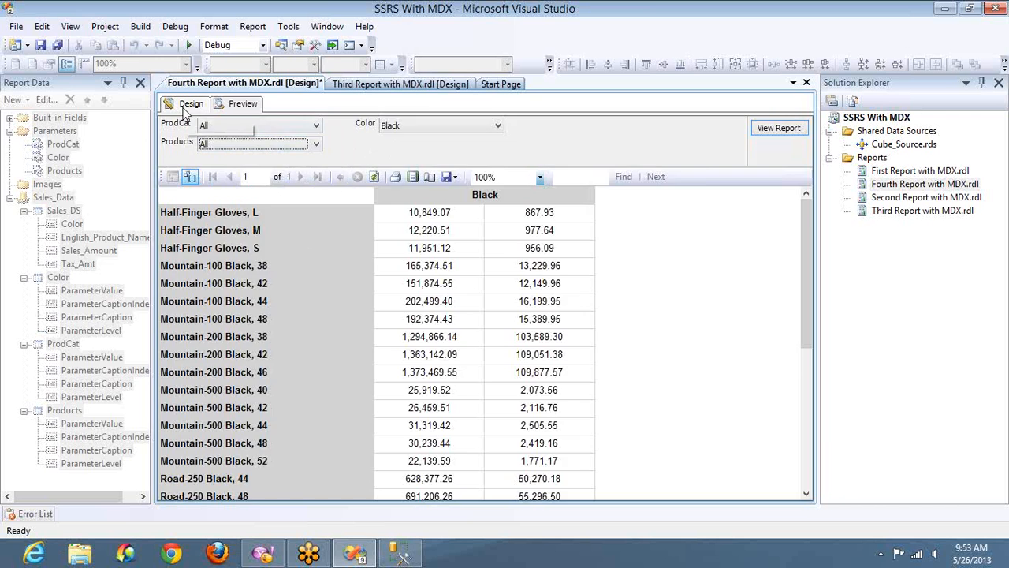
{"action": "double_click", "coordinate": [69, 169]}
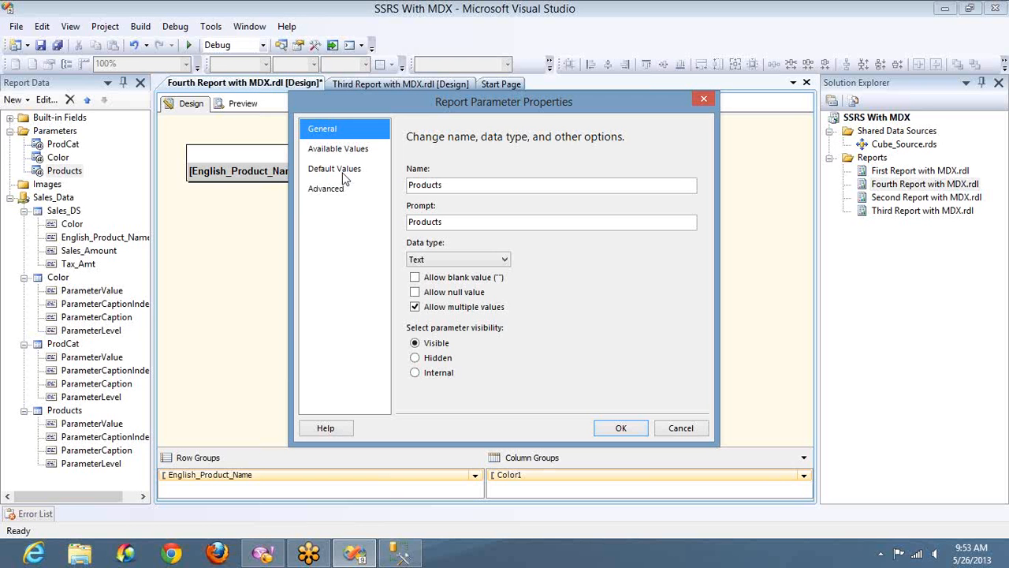
{"action": "left_click", "coordinate": [352, 174]}
{"action": "left_click", "coordinate": [347, 148]}
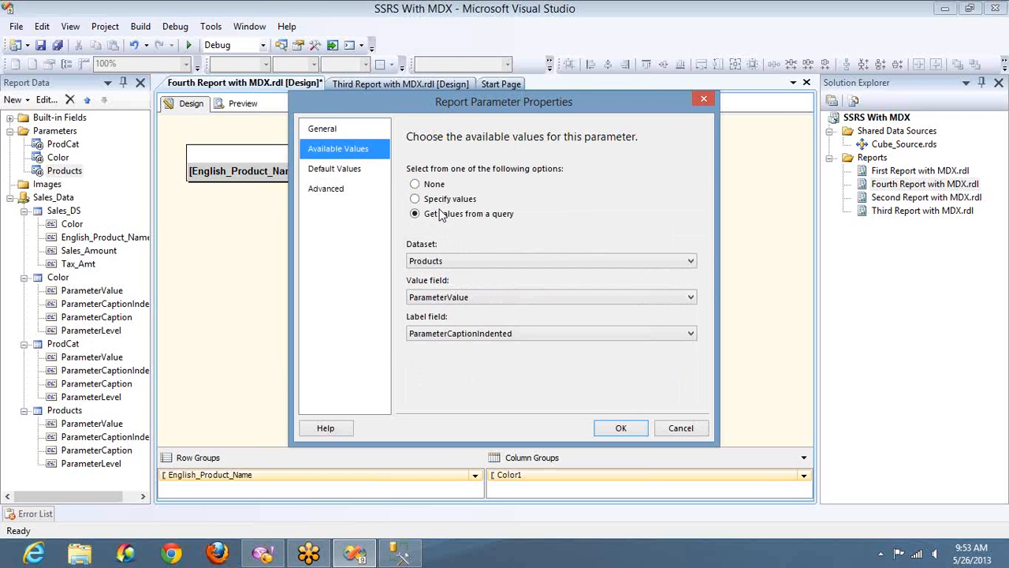
{"action": "left_click", "coordinate": [508, 334]}
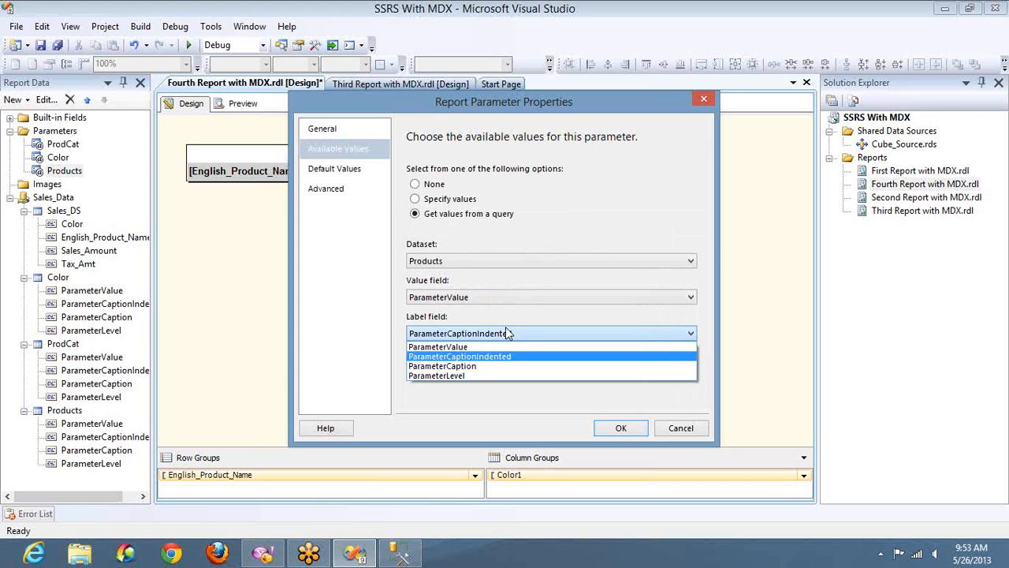
{"action": "left_click", "coordinate": [680, 426]}
{"action": "left_click", "coordinate": [680, 427]}
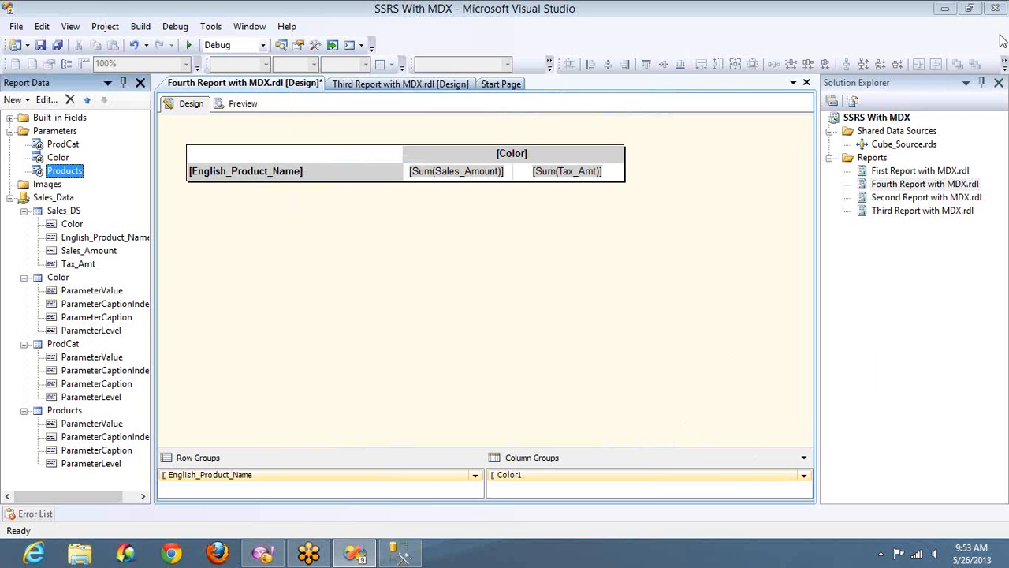
Preview the report and set the ProdCat parameter to Accessories only instead of All.
{"action": "left_click", "coordinate": [242, 103]}
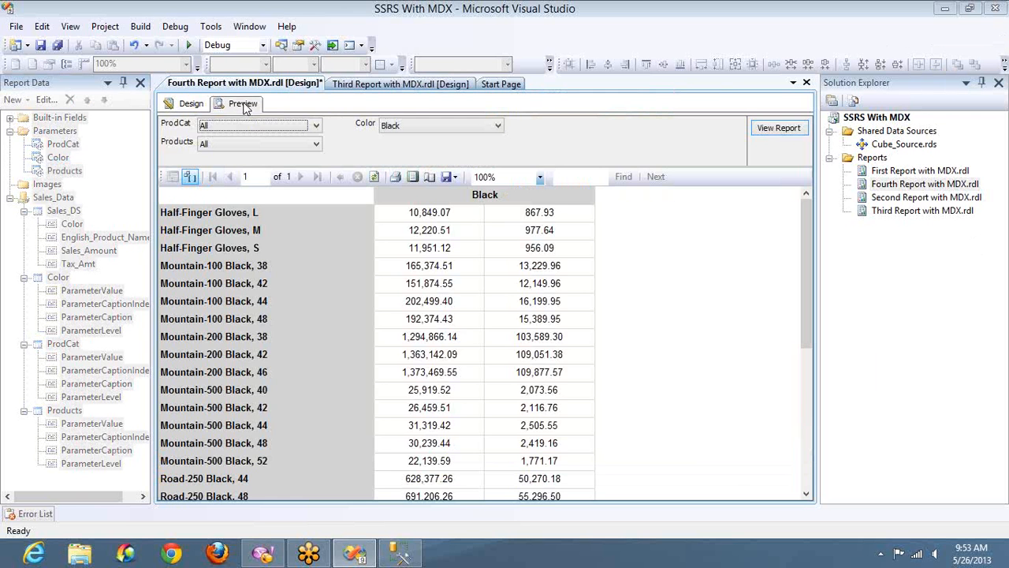
{"action": "left_click", "coordinate": [293, 126]}
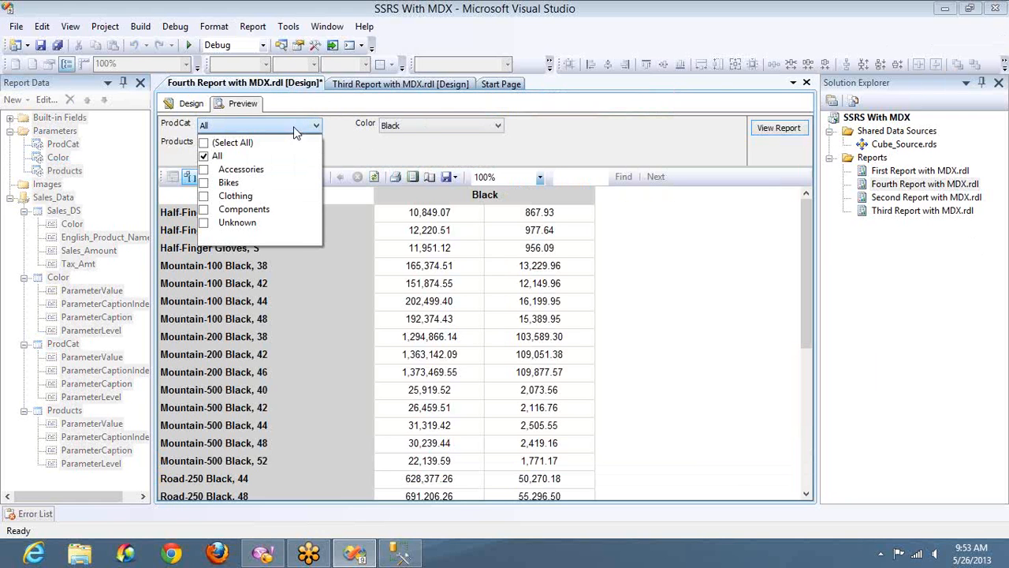
{"action": "left_click", "coordinate": [205, 170]}
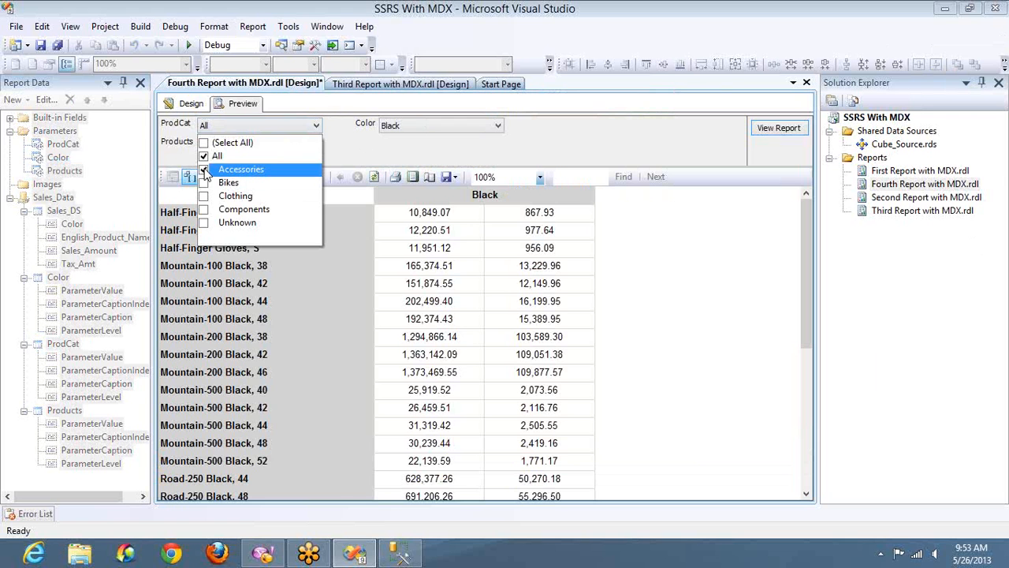
{"action": "left_click", "coordinate": [203, 156]}
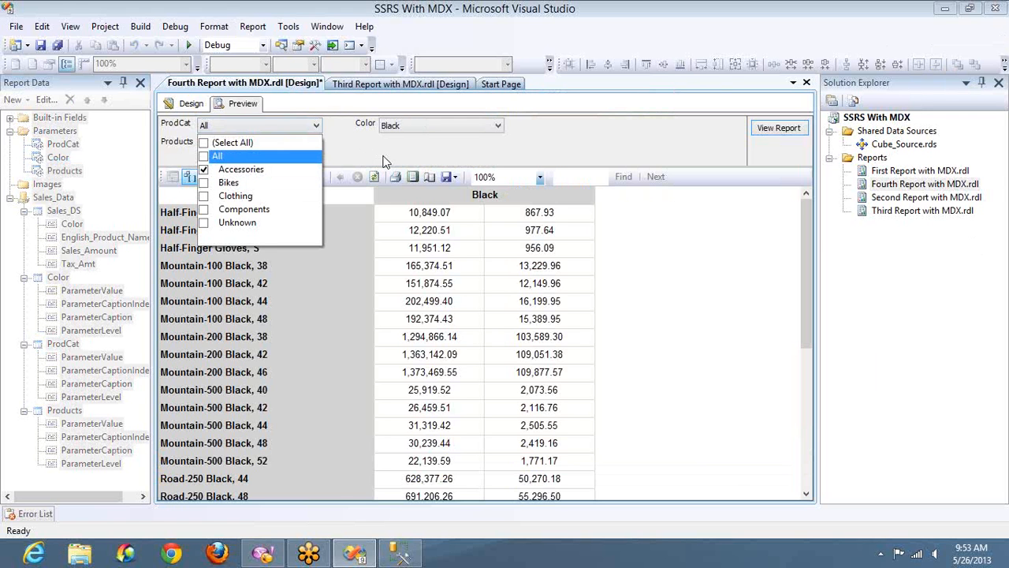
Open the Color and Products parameter lists to check which values they offer for Accessories.
{"action": "left_click", "coordinate": [407, 127]}
{"action": "left_click", "coordinate": [406, 127]}
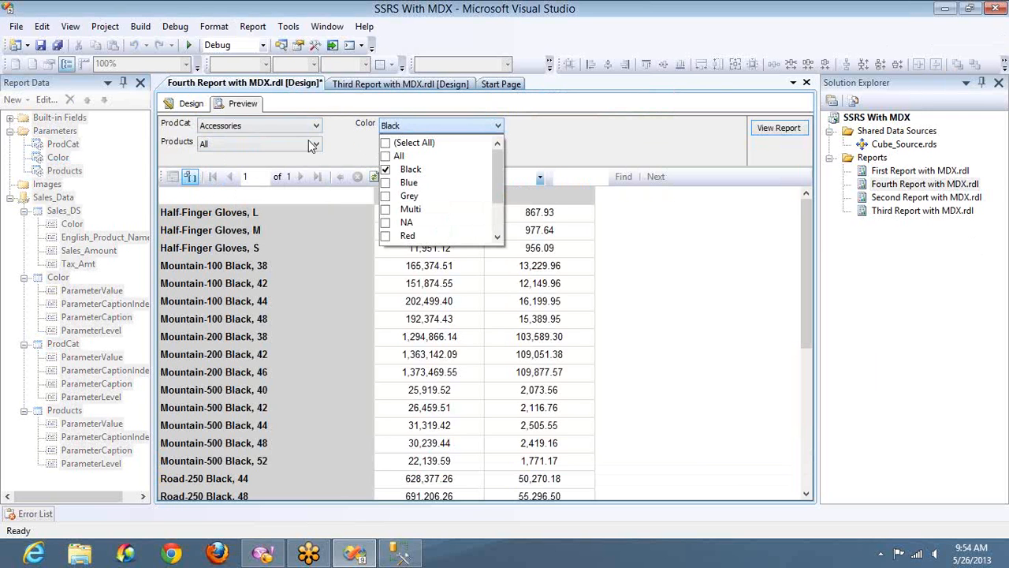
{"action": "left_click", "coordinate": [350, 146]}
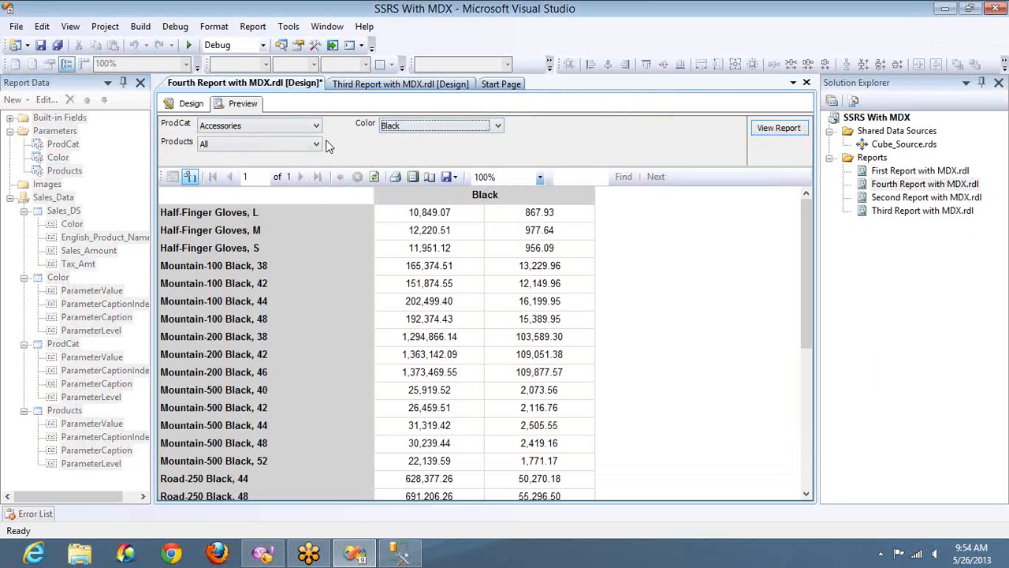
{"action": "left_click", "coordinate": [305, 148]}
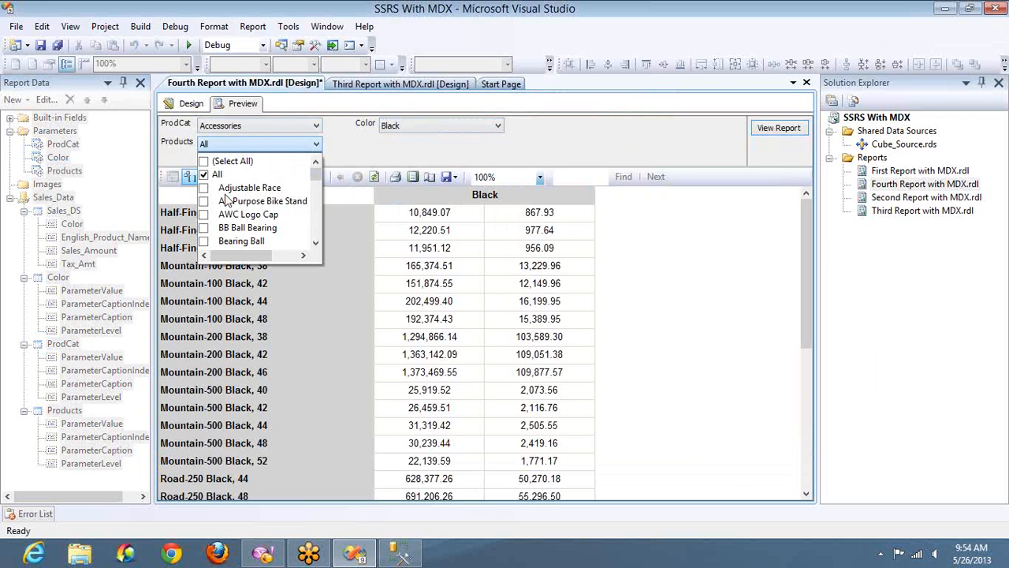